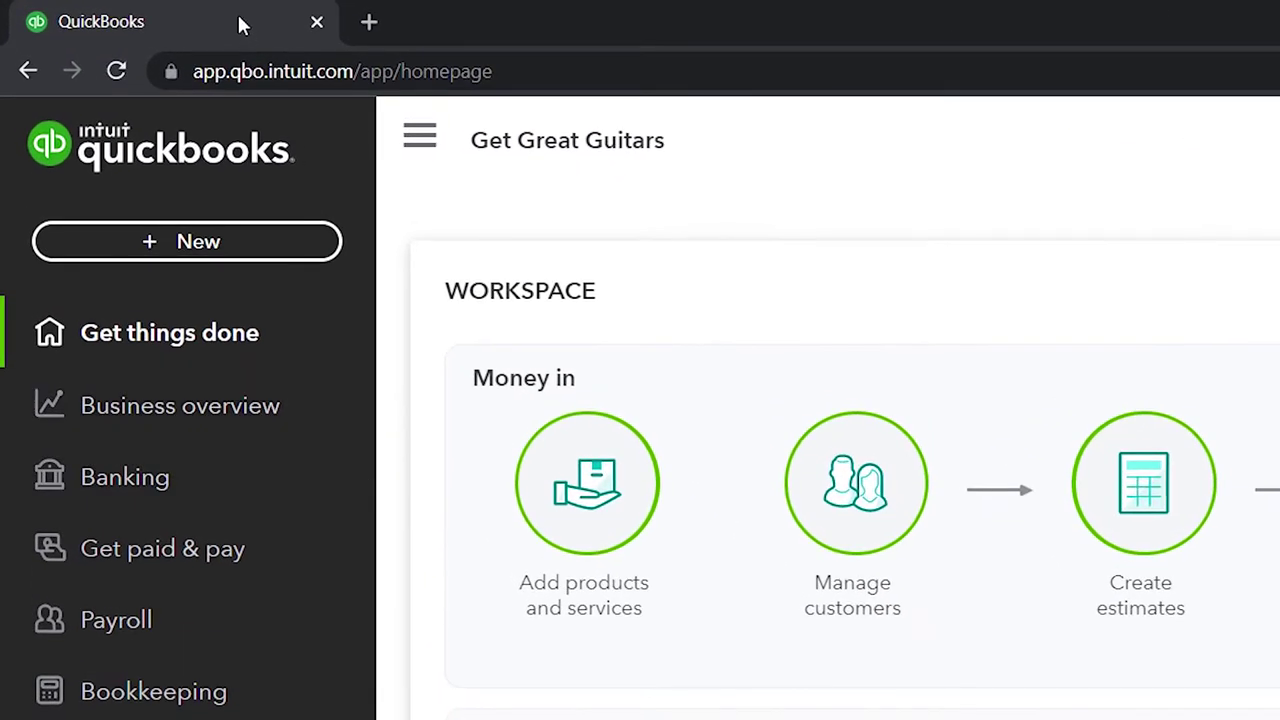
Step: Duplicate the QuickBooks homepage browser tab three times
{"action": "right_click", "coordinate": [239, 18]}
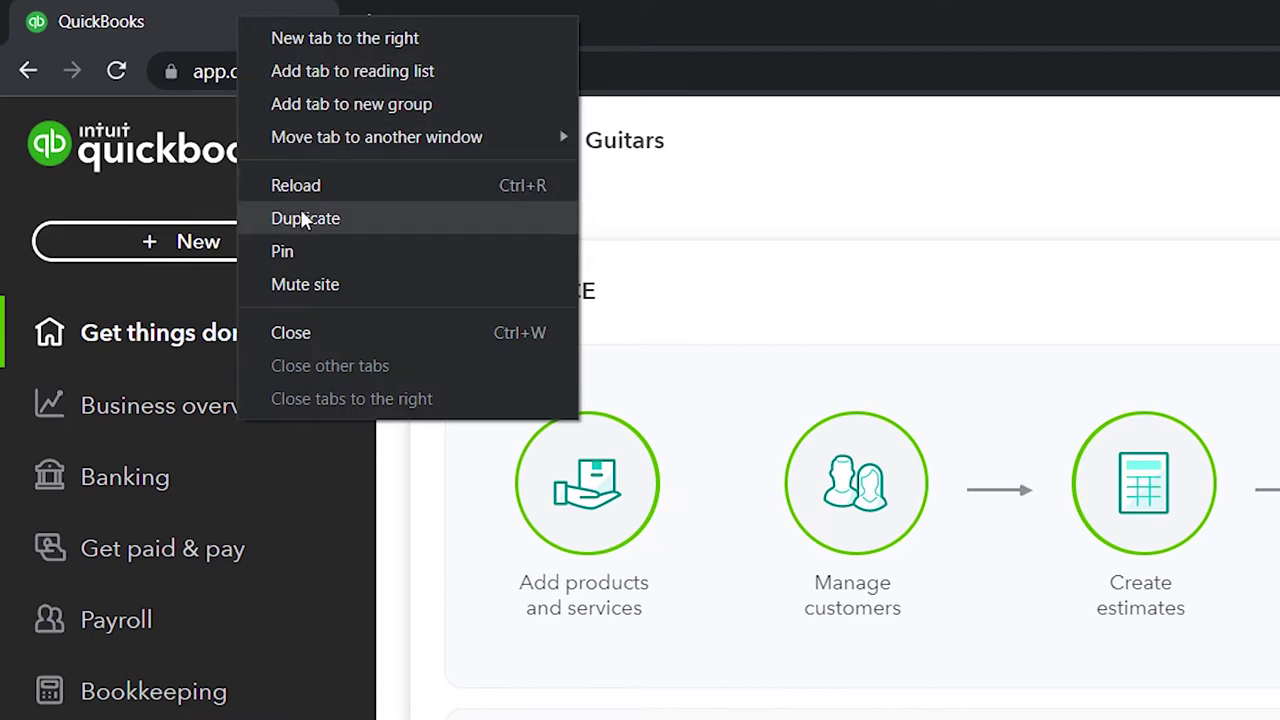
{"action": "left_click", "coordinate": [305, 217]}
{"action": "left_click", "coordinate": [252, 22]}
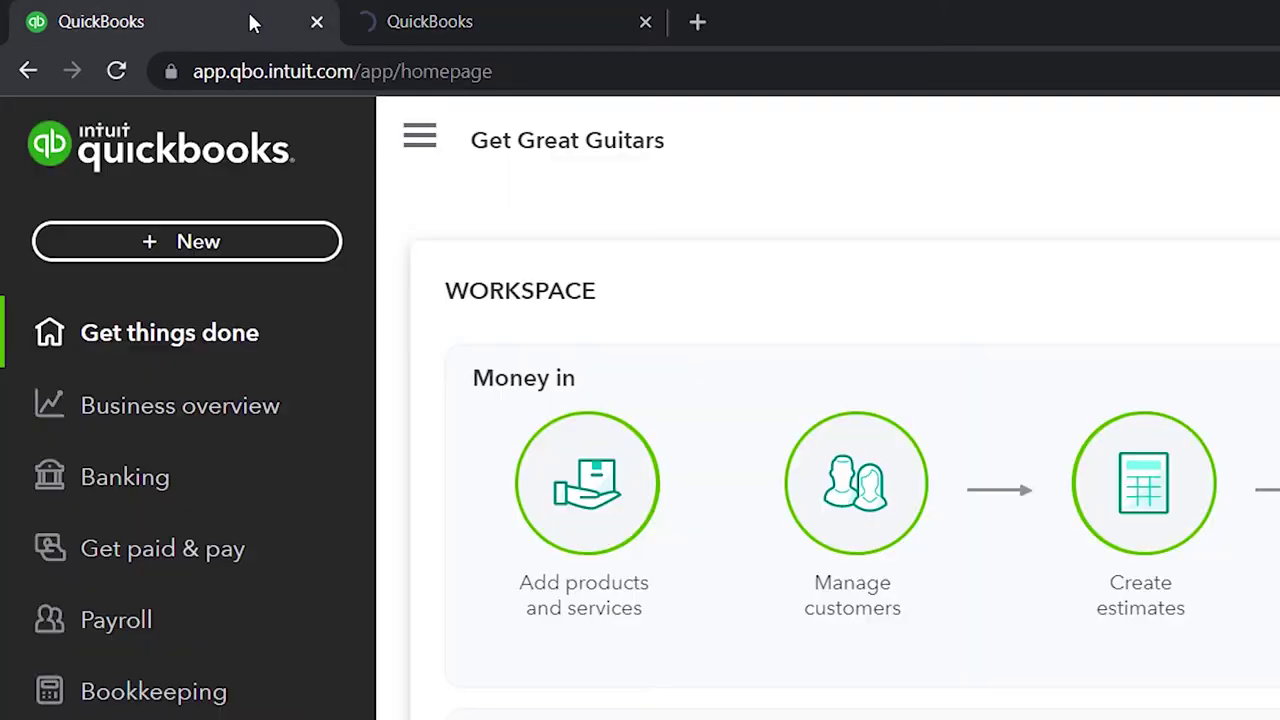
{"action": "right_click", "coordinate": [252, 22]}
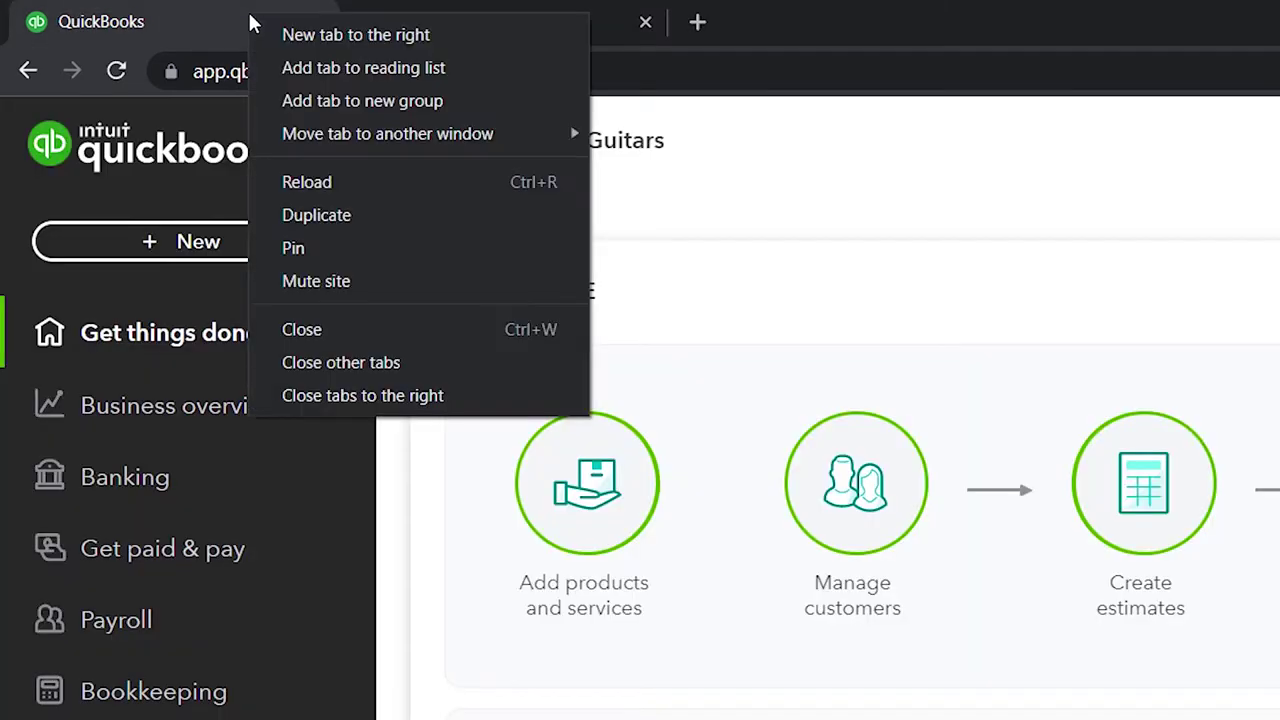
{"action": "left_click", "coordinate": [318, 215]}
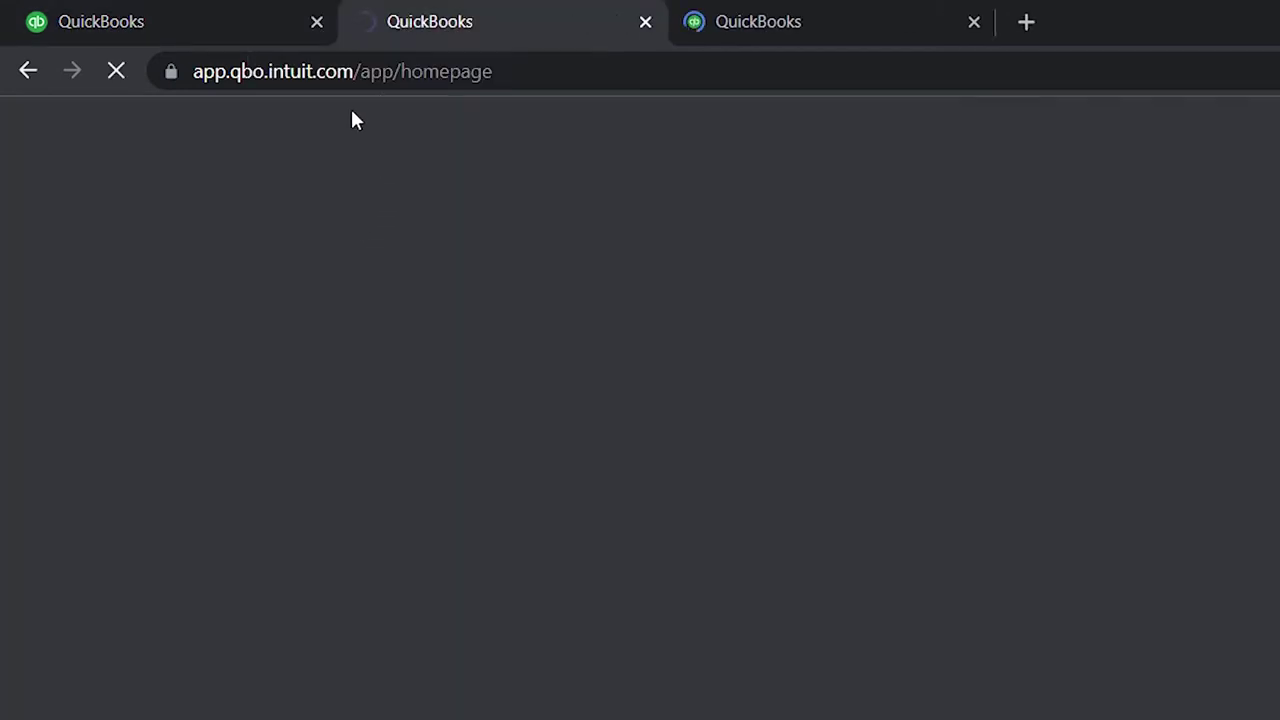
{"action": "left_click", "coordinate": [222, 16]}
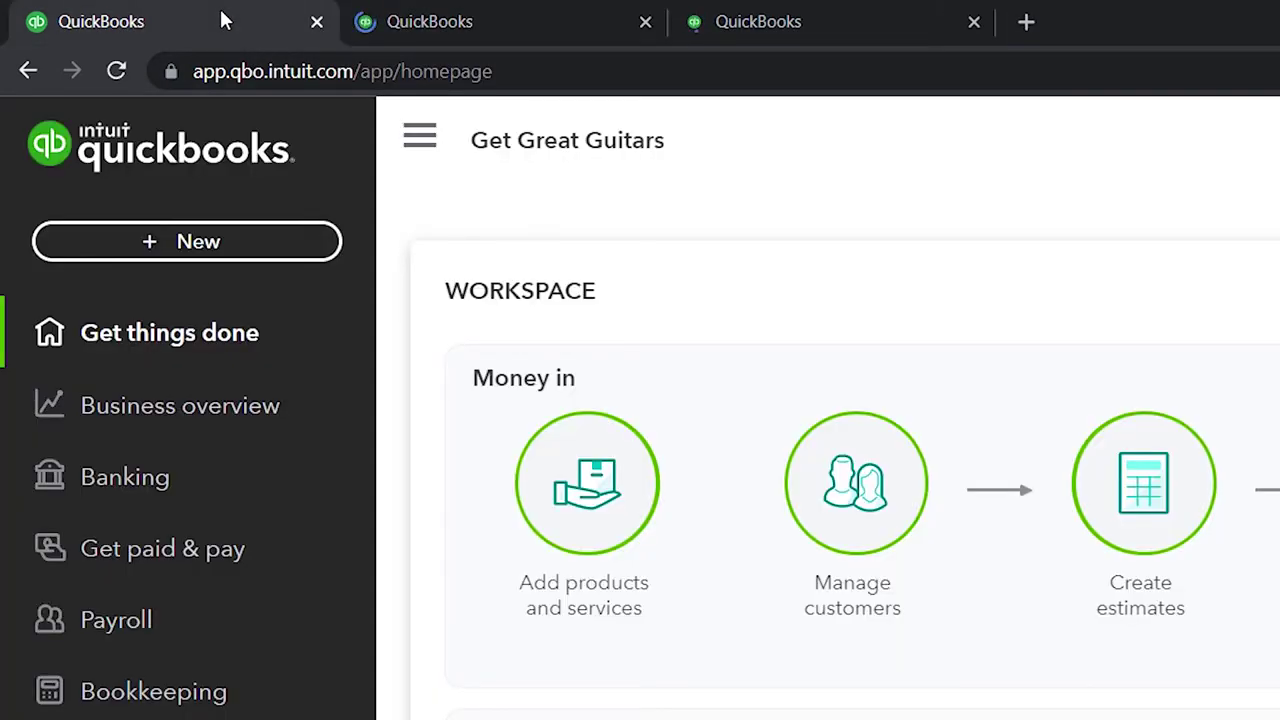
{"action": "right_click", "coordinate": [222, 16]}
{"action": "left_click", "coordinate": [285, 213]}
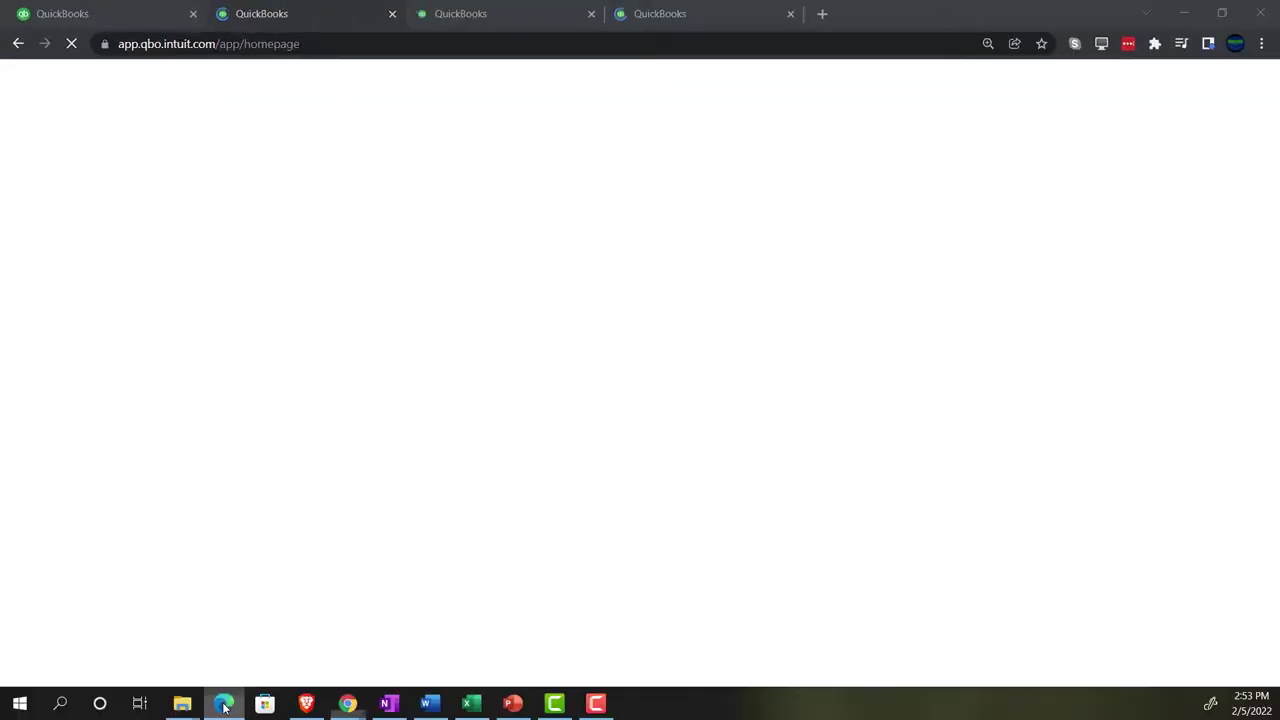
Step: Switch to the Edge window to view its QuickBooks navigation menu, and return to the Chrome window
{"action": "left_click", "coordinate": [223, 704]}
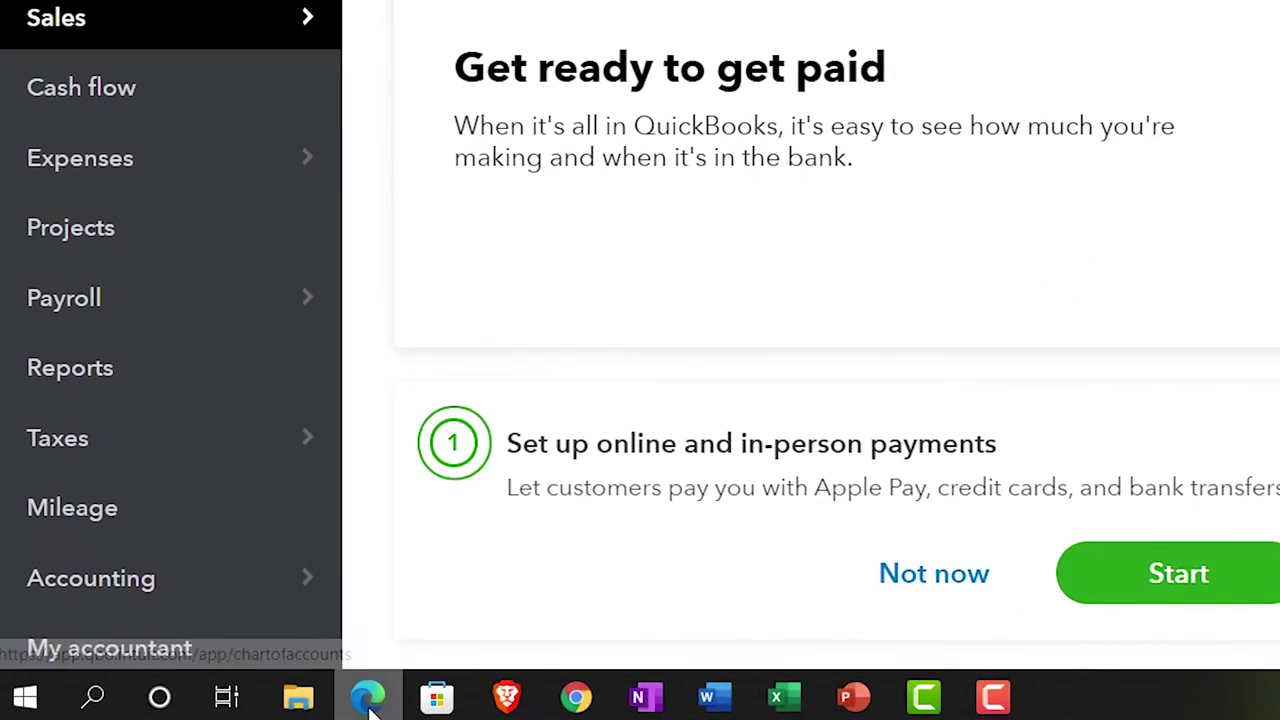
{"action": "left_click", "coordinate": [368, 700]}
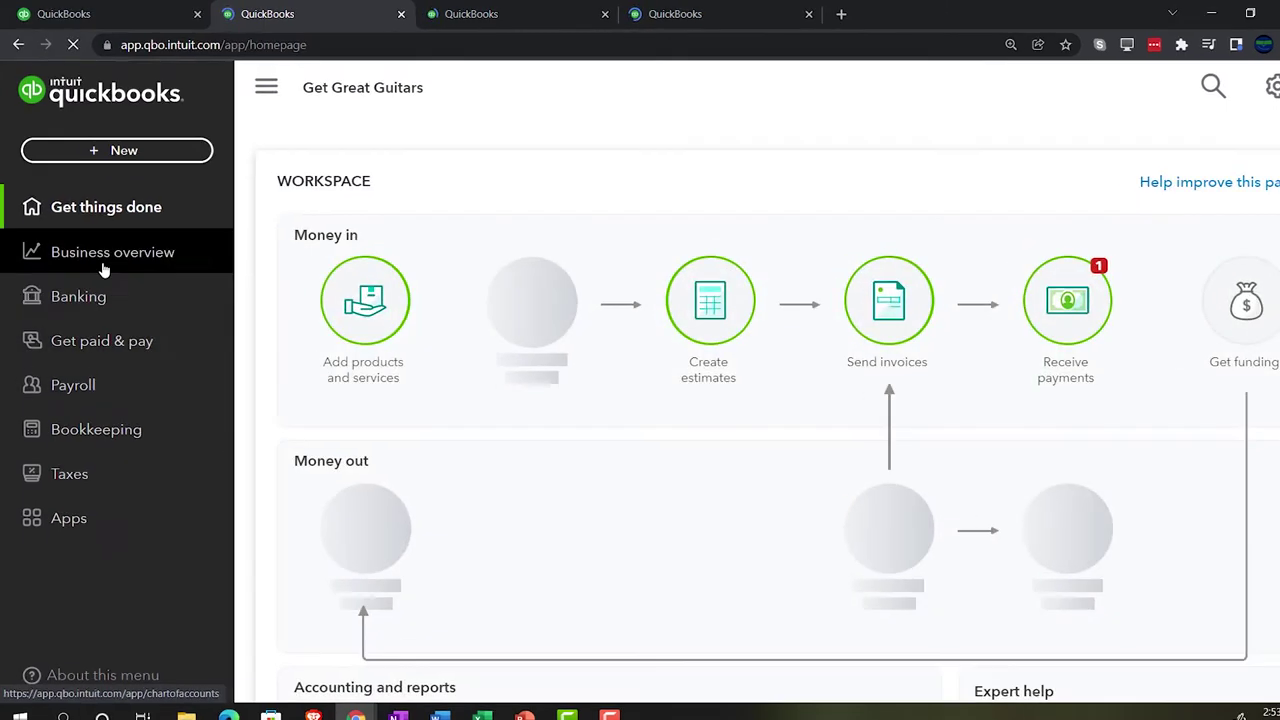
Step: In the second browser tab, go to the reports list, collapse the navigation menu and open the favorite Balance Sheet report
{"action": "left_click", "coordinate": [89, 261]}
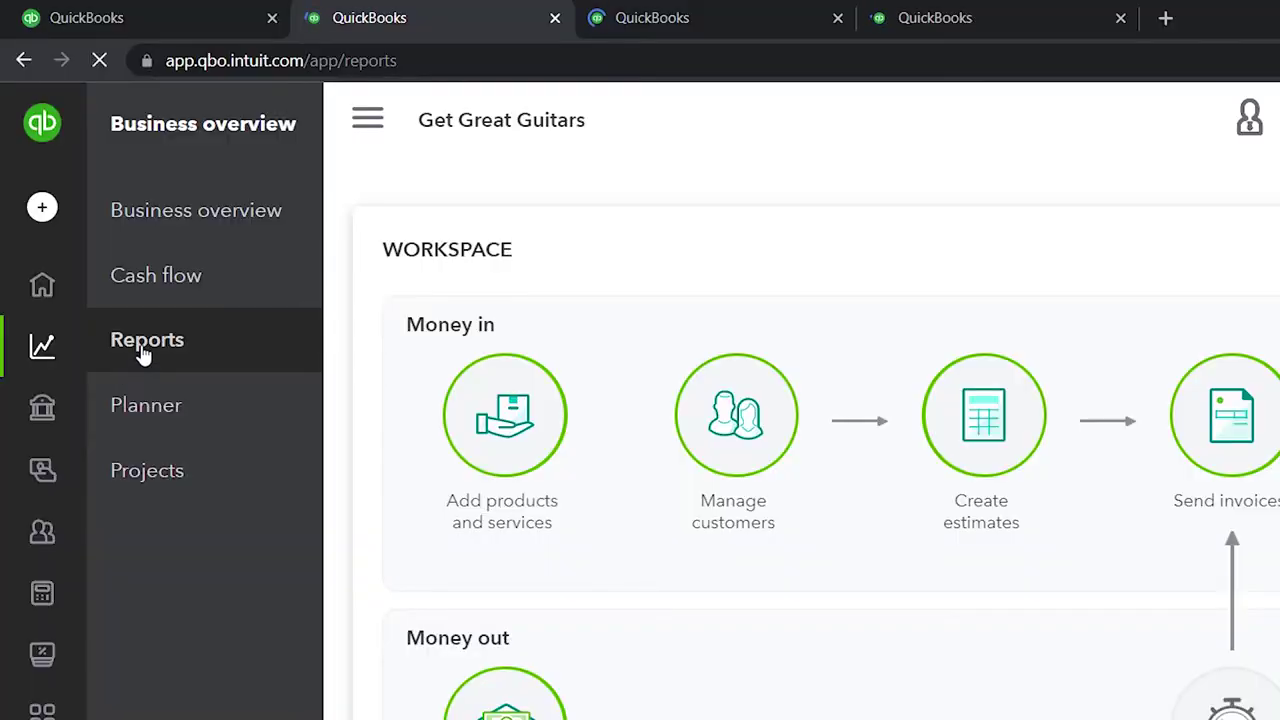
{"action": "left_click", "coordinate": [142, 348]}
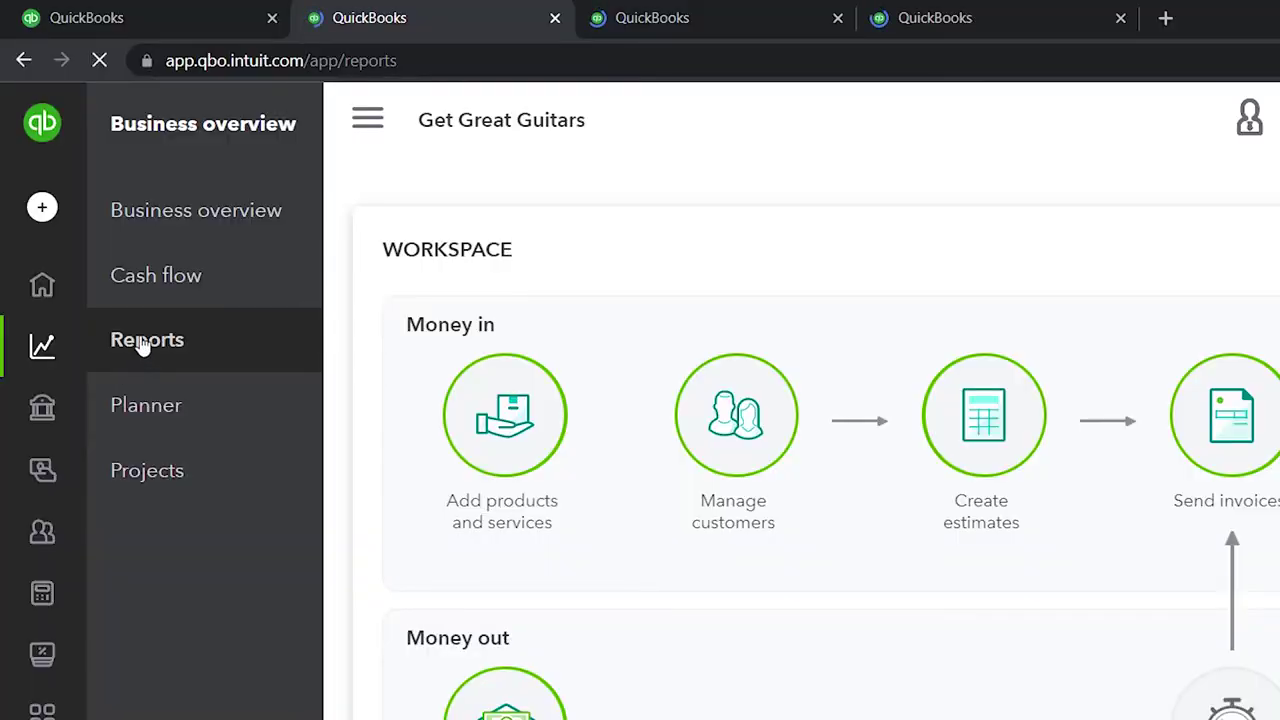
{"action": "left_click", "coordinate": [362, 138]}
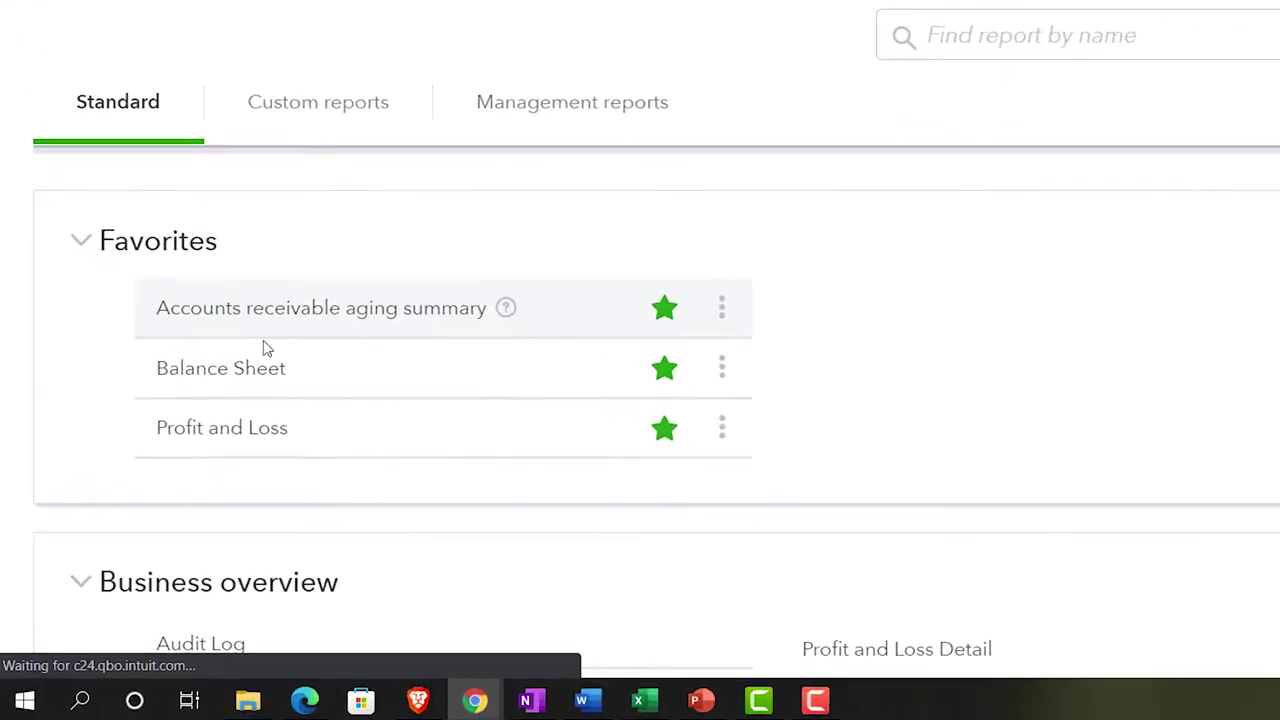
{"action": "left_click", "coordinate": [213, 383]}
{"action": "scroll", "coordinate": [211, 383], "scroll_direction": "down", "scroll_amount": 3}
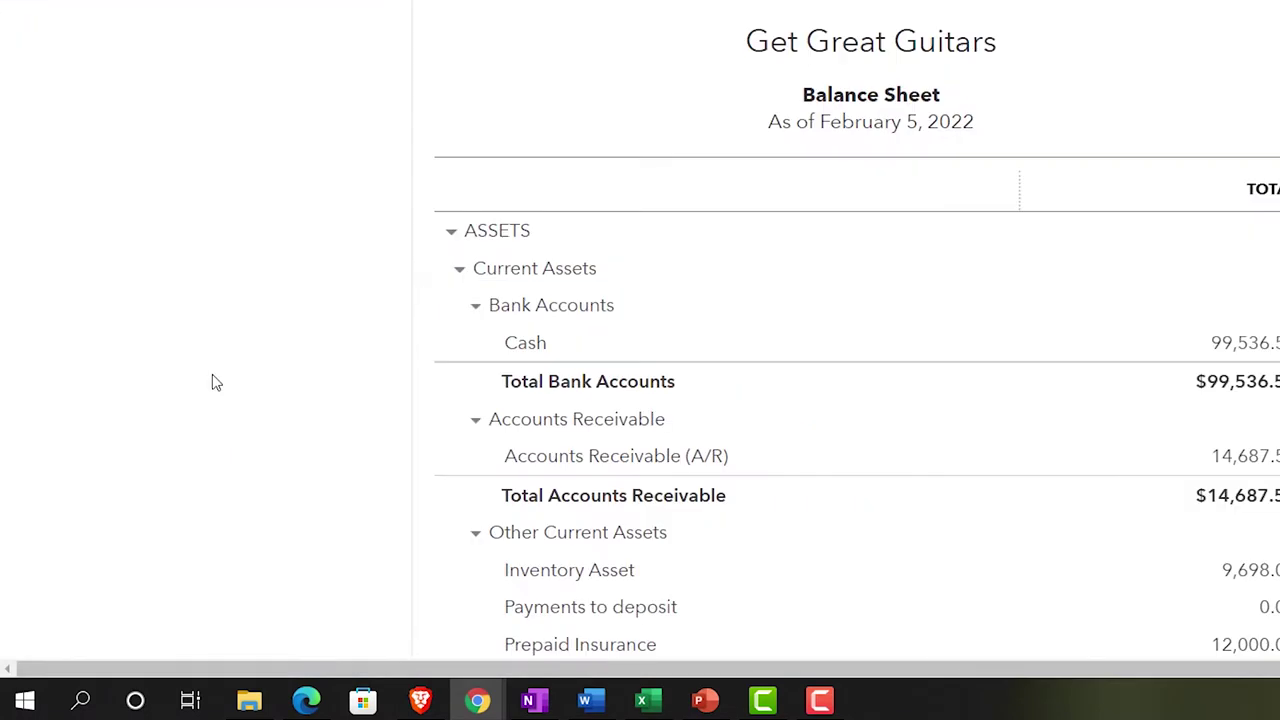
Step: Run the Balance Sheet for 01/01/2022 to 02/28/2022 with columns displayed by months
{"action": "scroll", "coordinate": [231, 390], "scroll_direction": "up", "scroll_amount": 5}
{"action": "left_click", "coordinate": [474, 263]}
{"action": "type", "text": "01/01/202"}
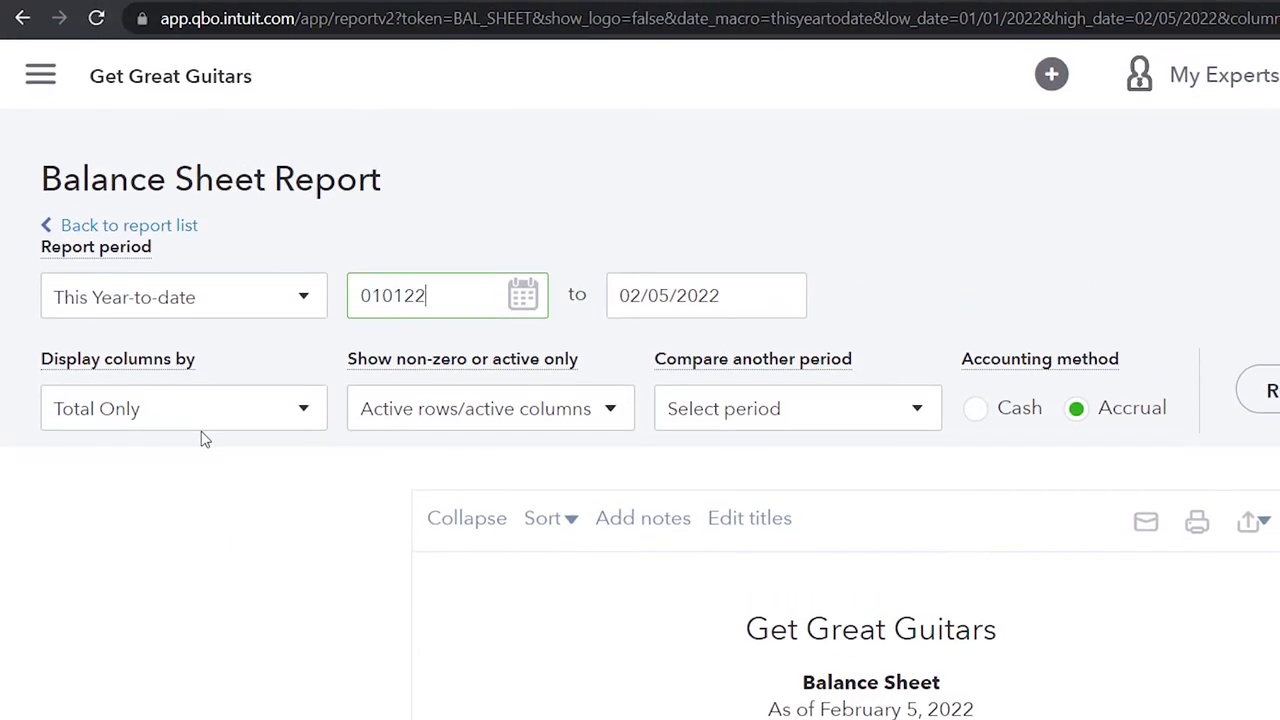
{"action": "key", "text": "Tab"}
{"action": "type", "text": "02/28/202"}
{"action": "key", "text": "Tab"}
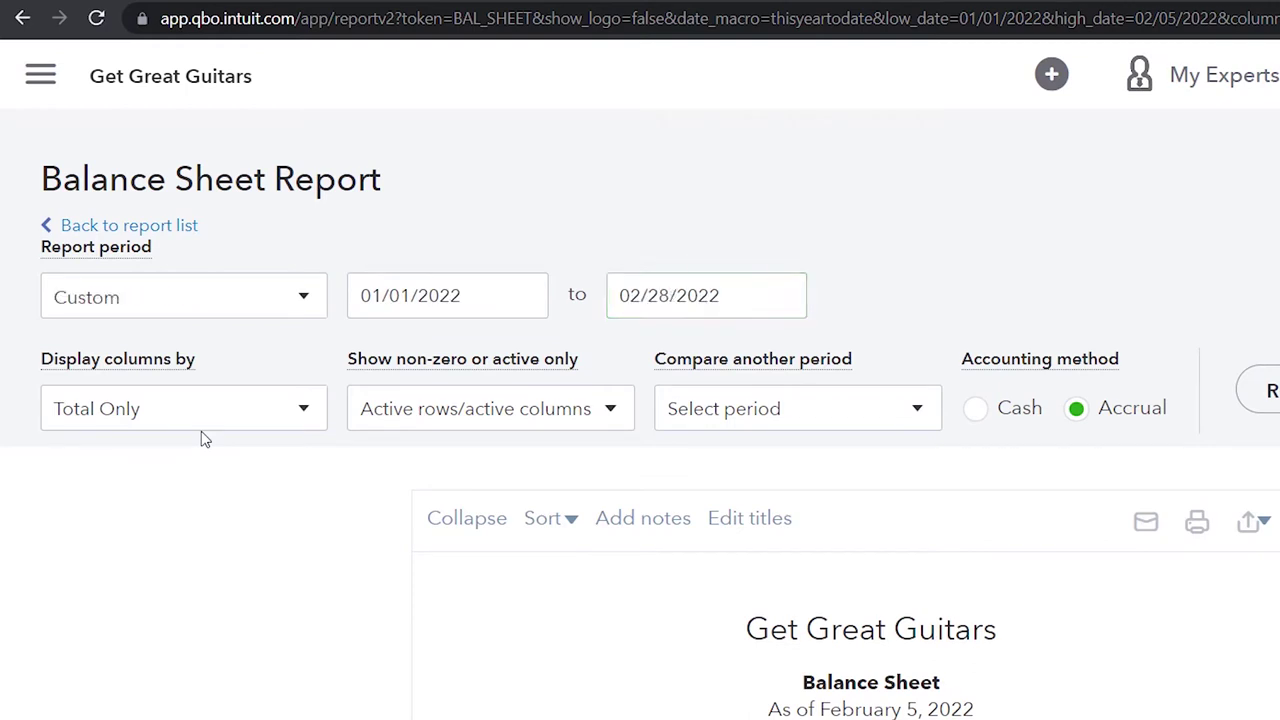
{"action": "left_click", "coordinate": [291, 410]}
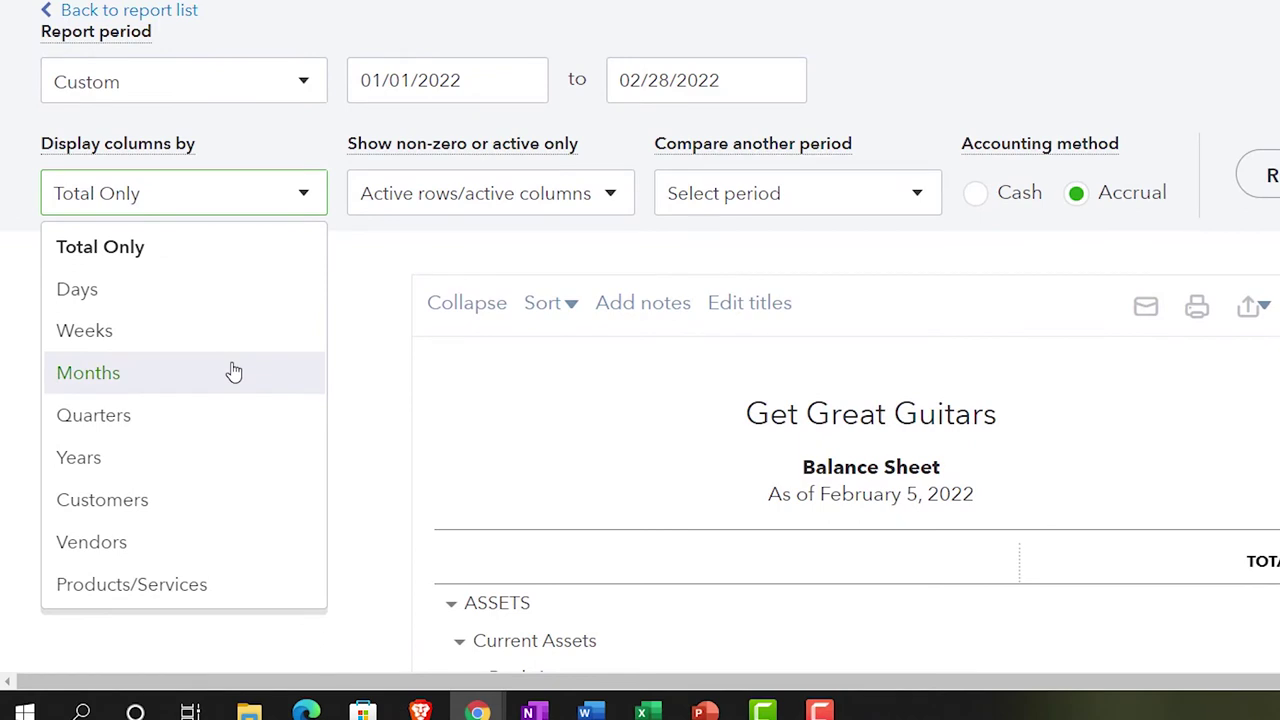
{"action": "left_click", "coordinate": [233, 382]}
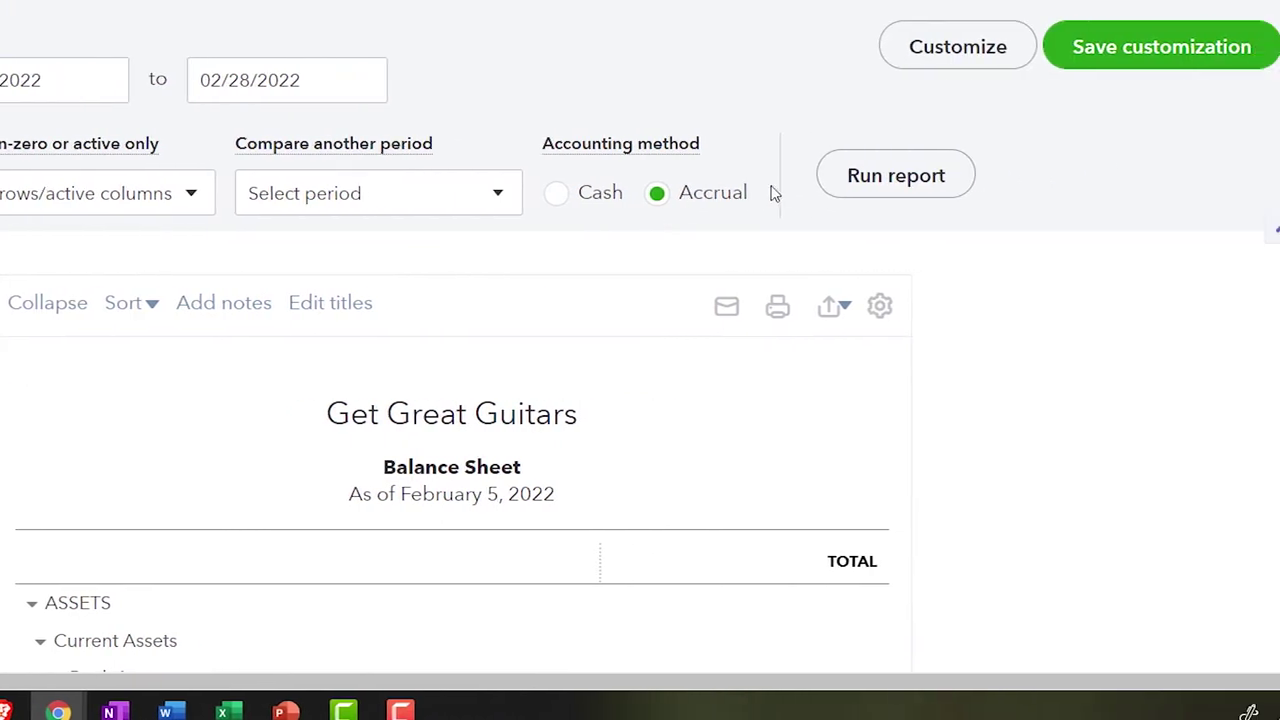
{"action": "left_click", "coordinate": [810, 180]}
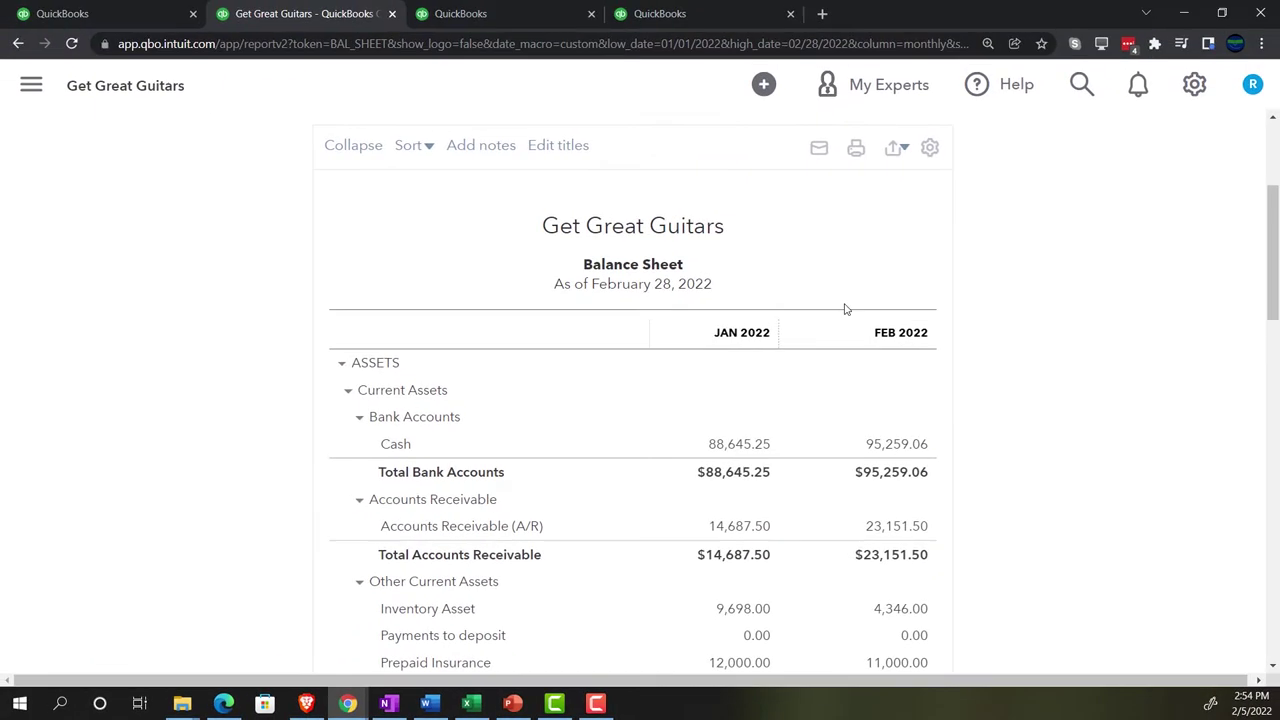
Step: In the third browser tab, go to the reports list, collapse the navigation menu and open the favorite Profit and Loss report
{"action": "left_click", "coordinate": [585, 22]}
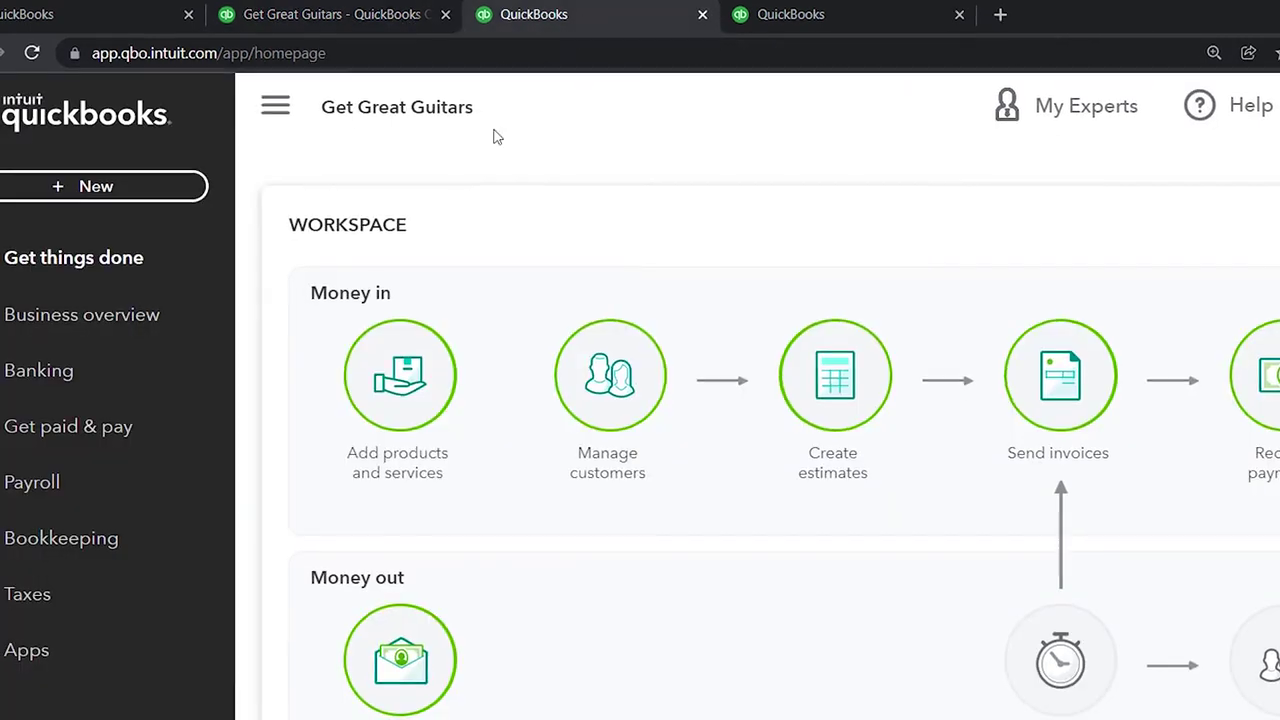
{"action": "left_click", "coordinate": [200, 248]}
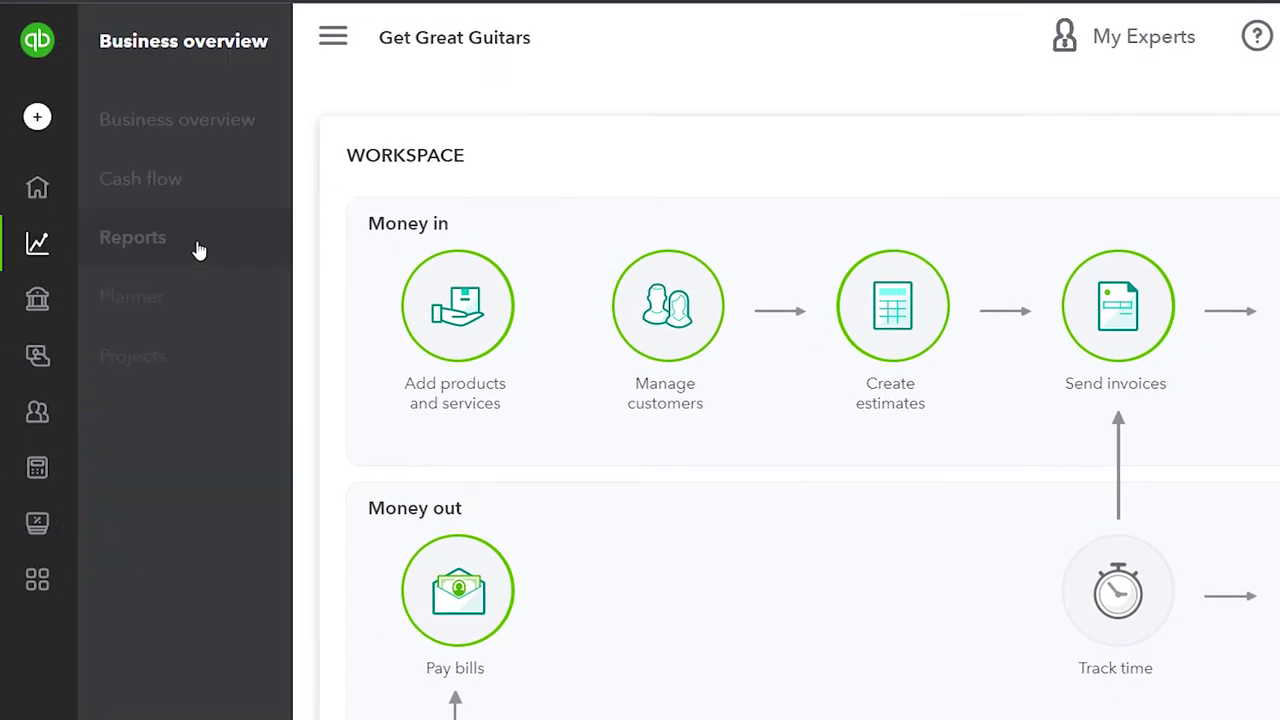
{"action": "left_click", "coordinate": [199, 248]}
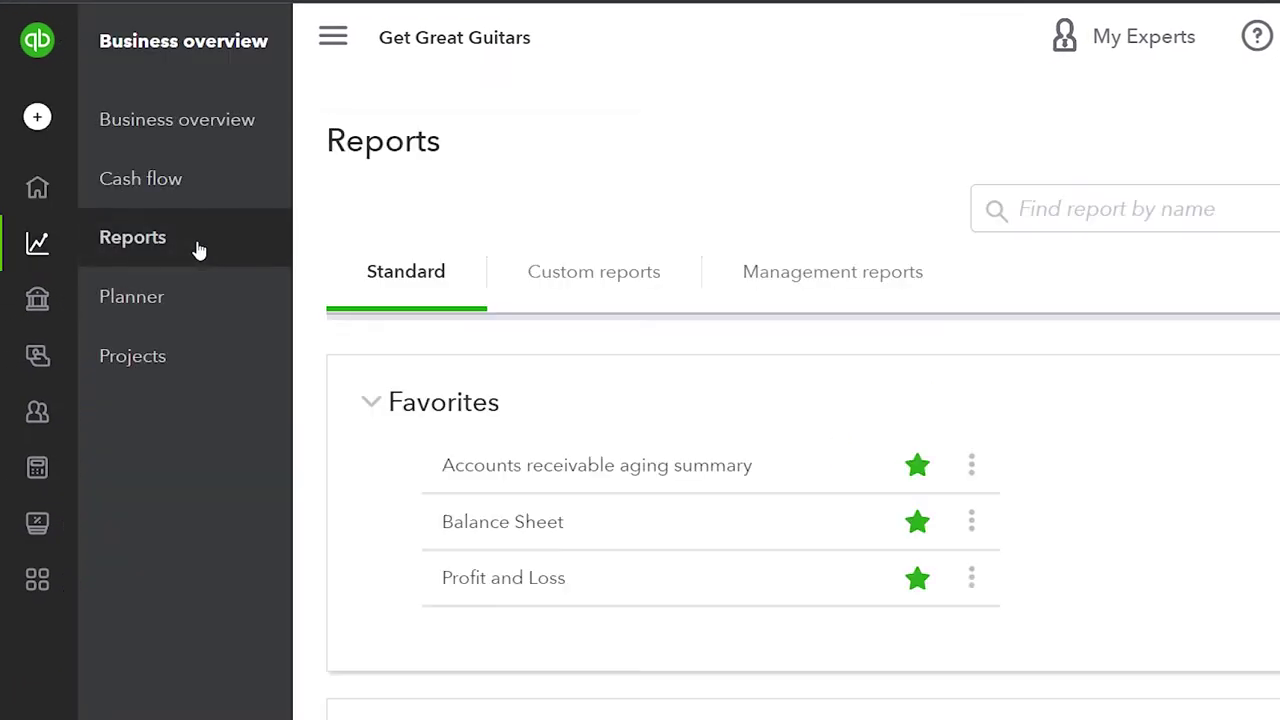
{"action": "left_click", "coordinate": [335, 38]}
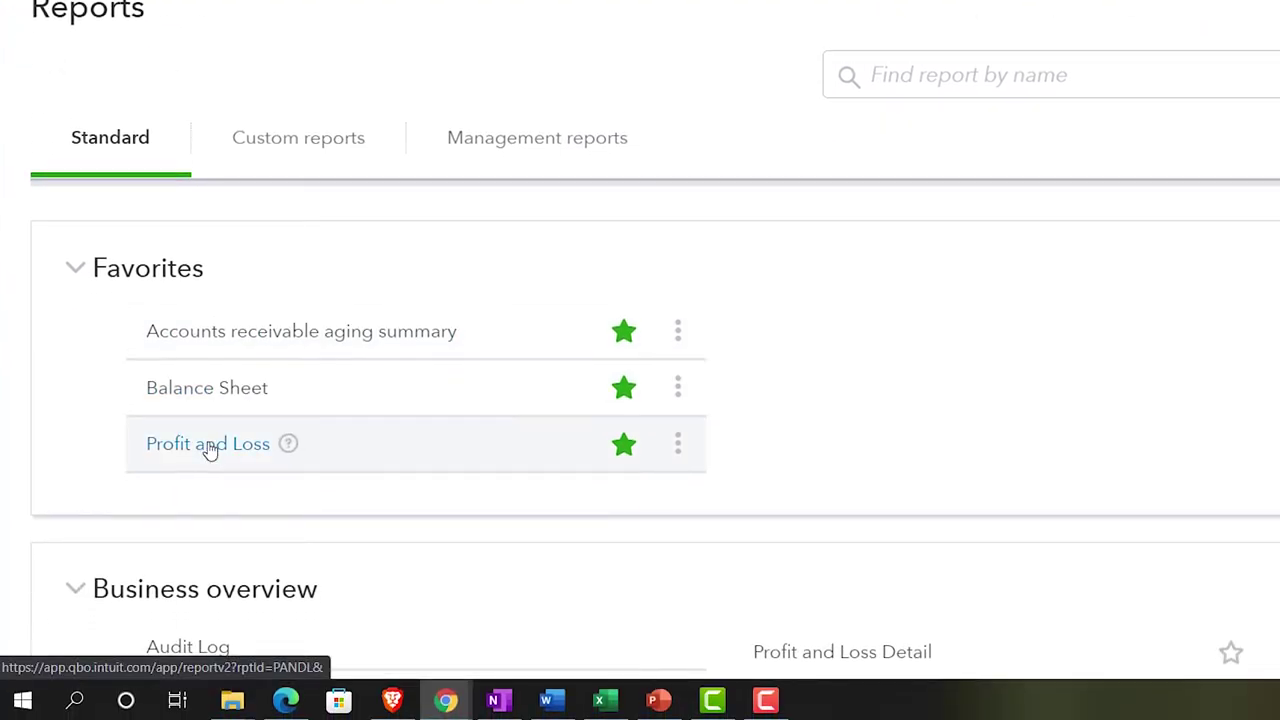
{"action": "left_click", "coordinate": [210, 445]}
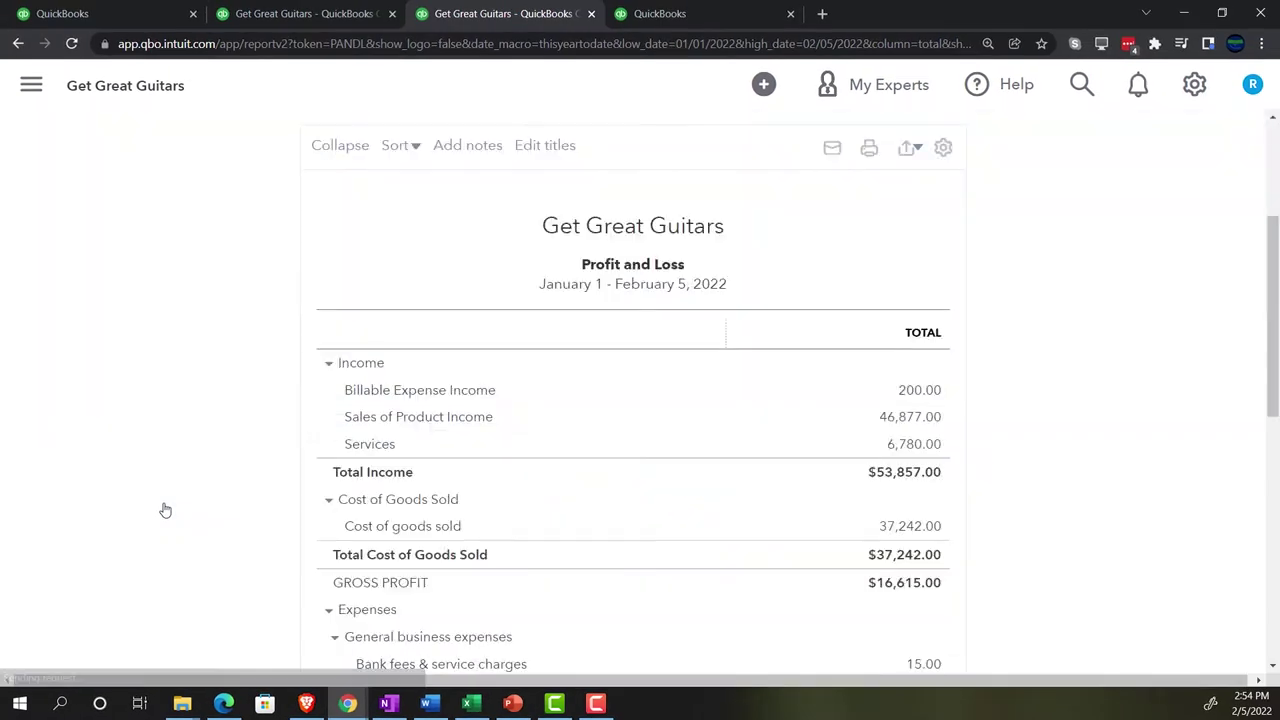
Step: Run the Profit and Loss report for 01/01/2022 to 02/28/2022 with columns displayed by months
{"action": "left_click_drag", "start_coordinate": [338, 244], "coordinate": [233, 233]}
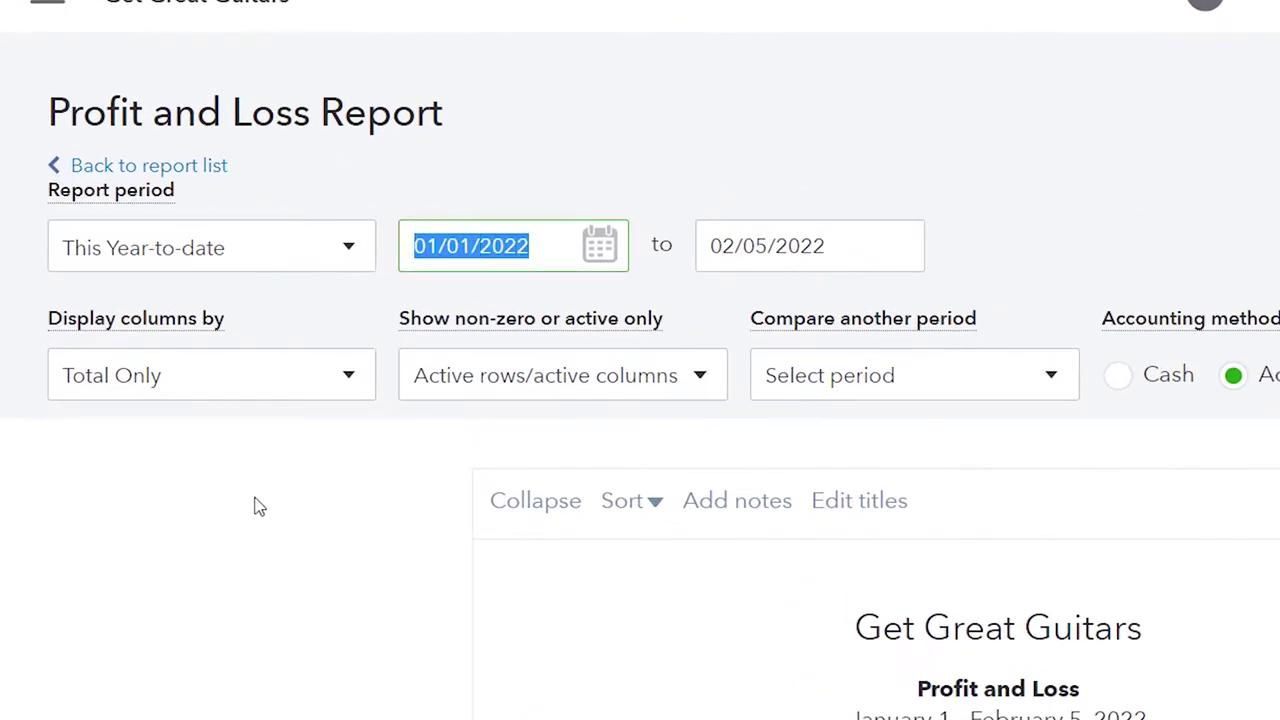
{"action": "type", "text": "010122"}
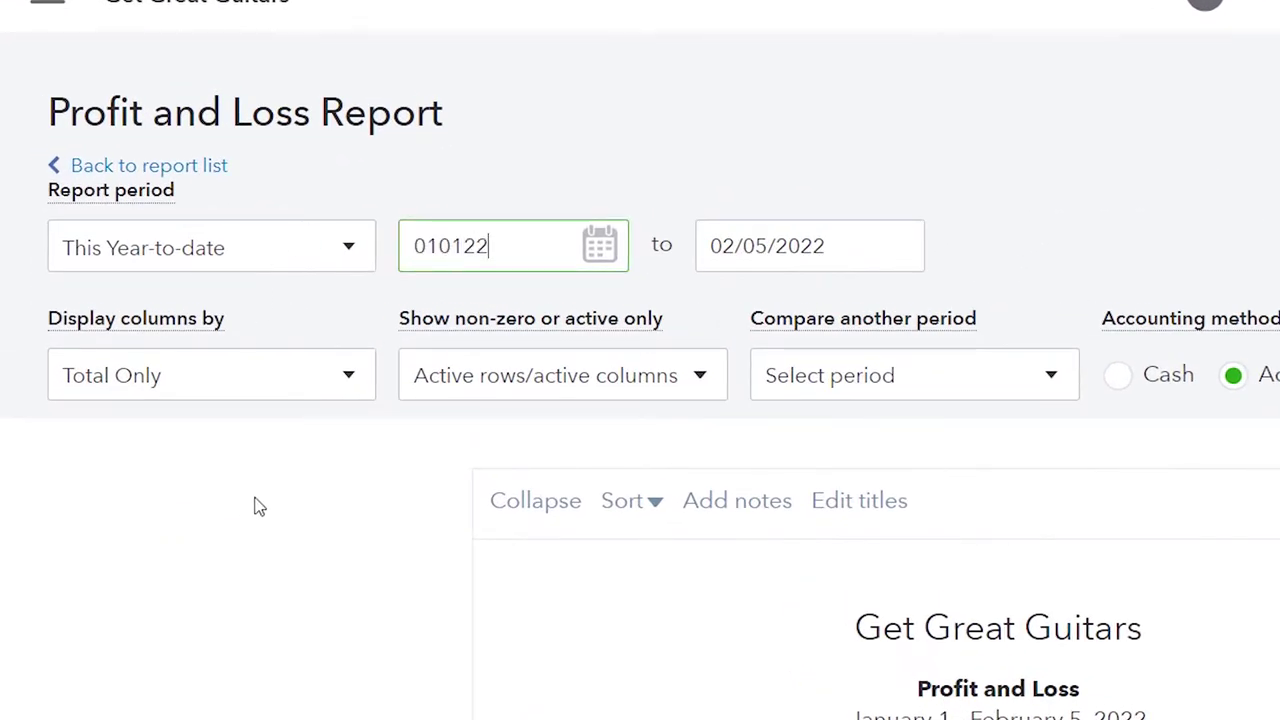
{"action": "key", "text": "Tab"}
{"action": "type", "text": "02/28"}
{"action": "key", "text": "Tab"}
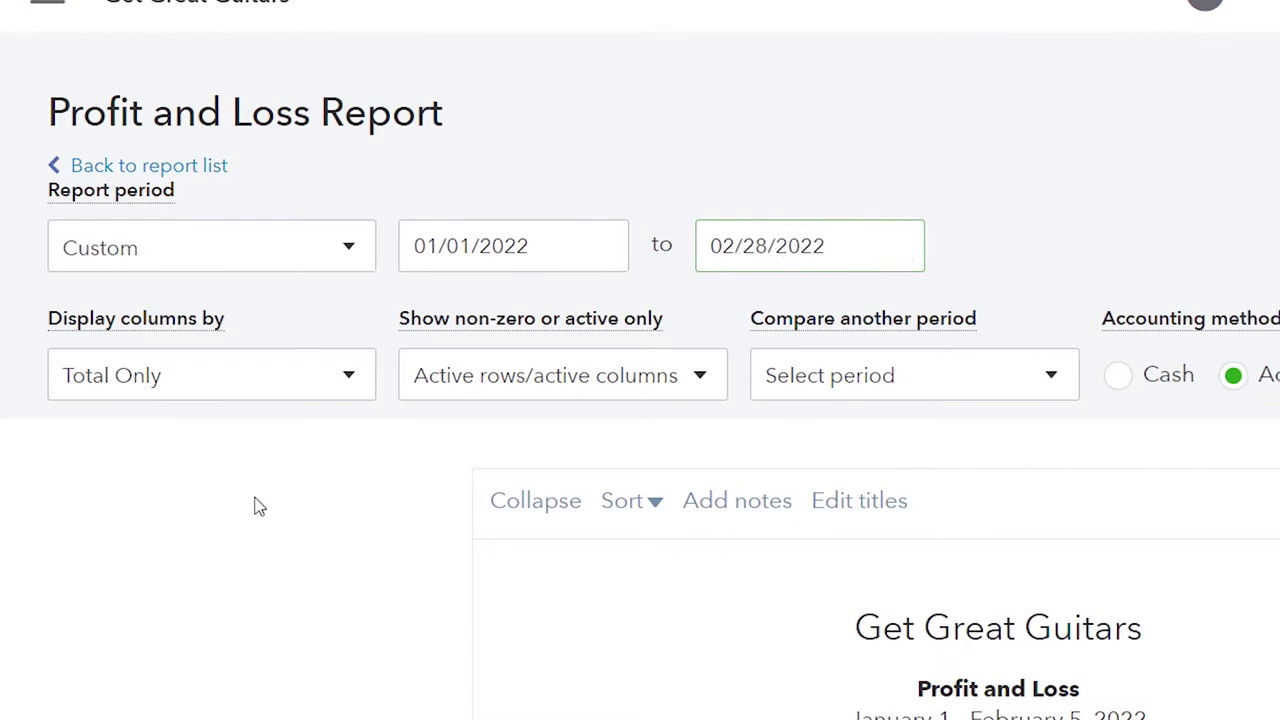
{"action": "left_click", "coordinate": [345, 383]}
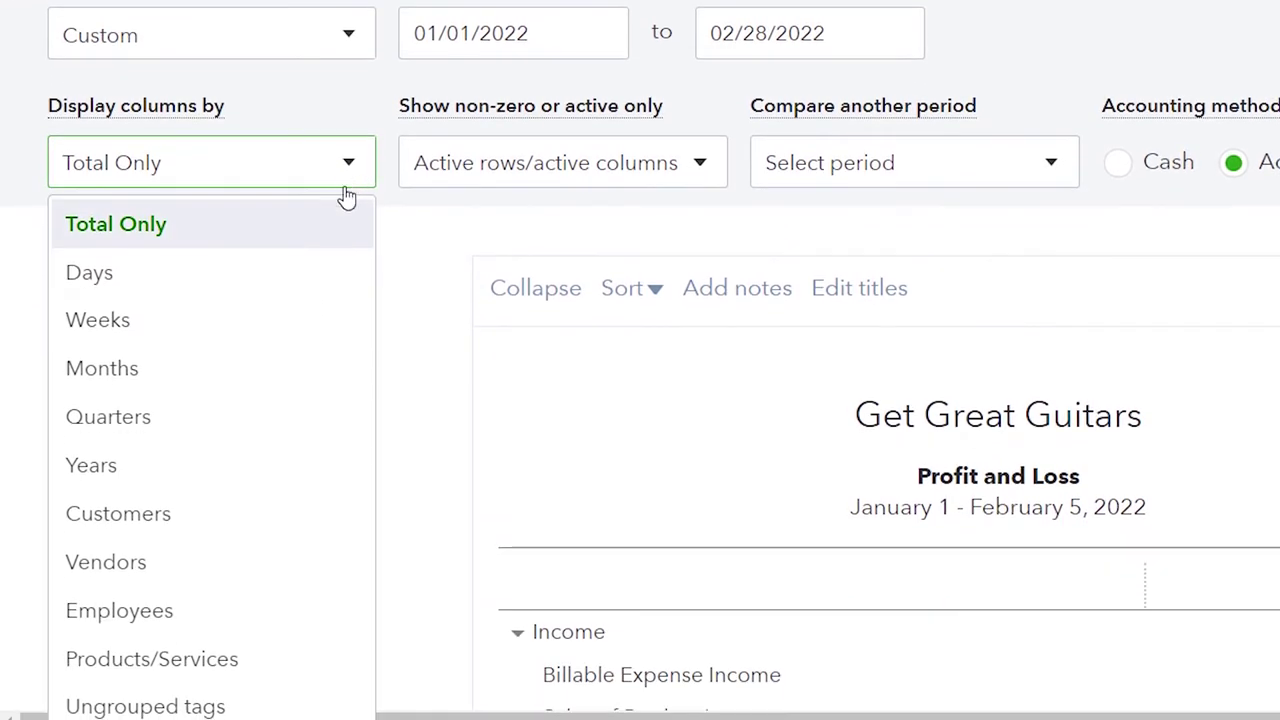
{"action": "left_click", "coordinate": [281, 366]}
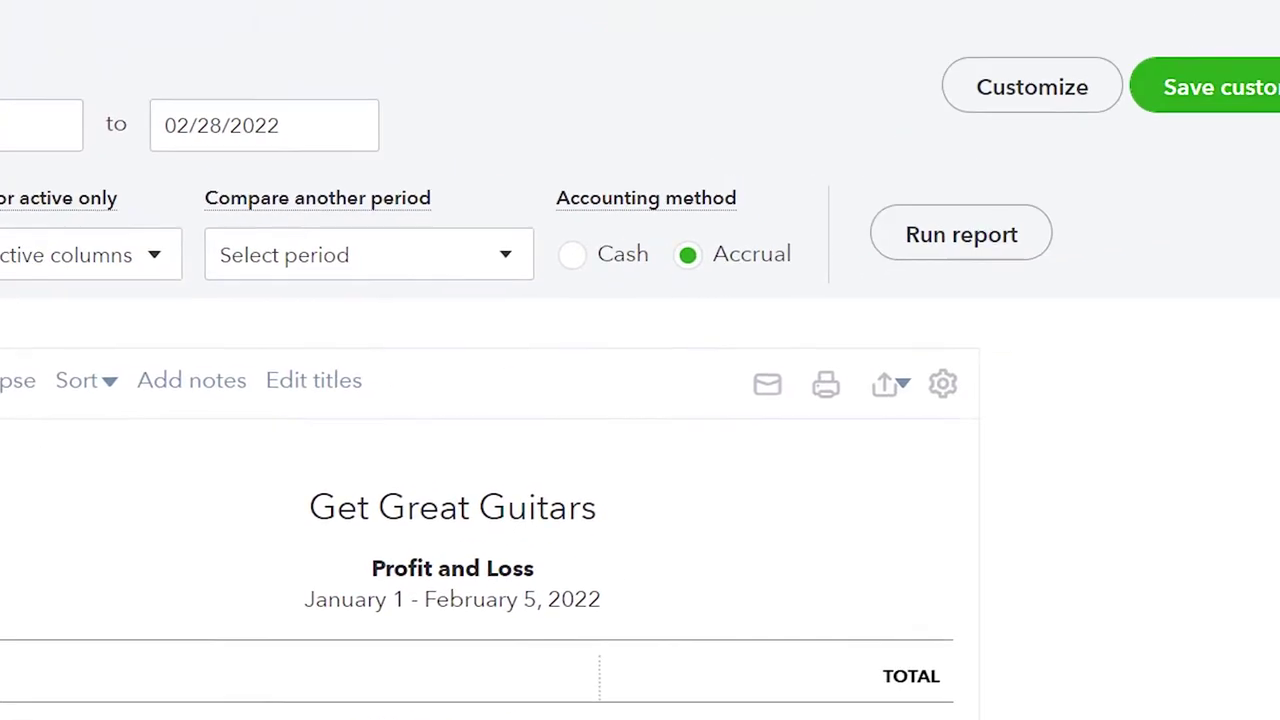
{"action": "left_click", "coordinate": [1279, 139]}
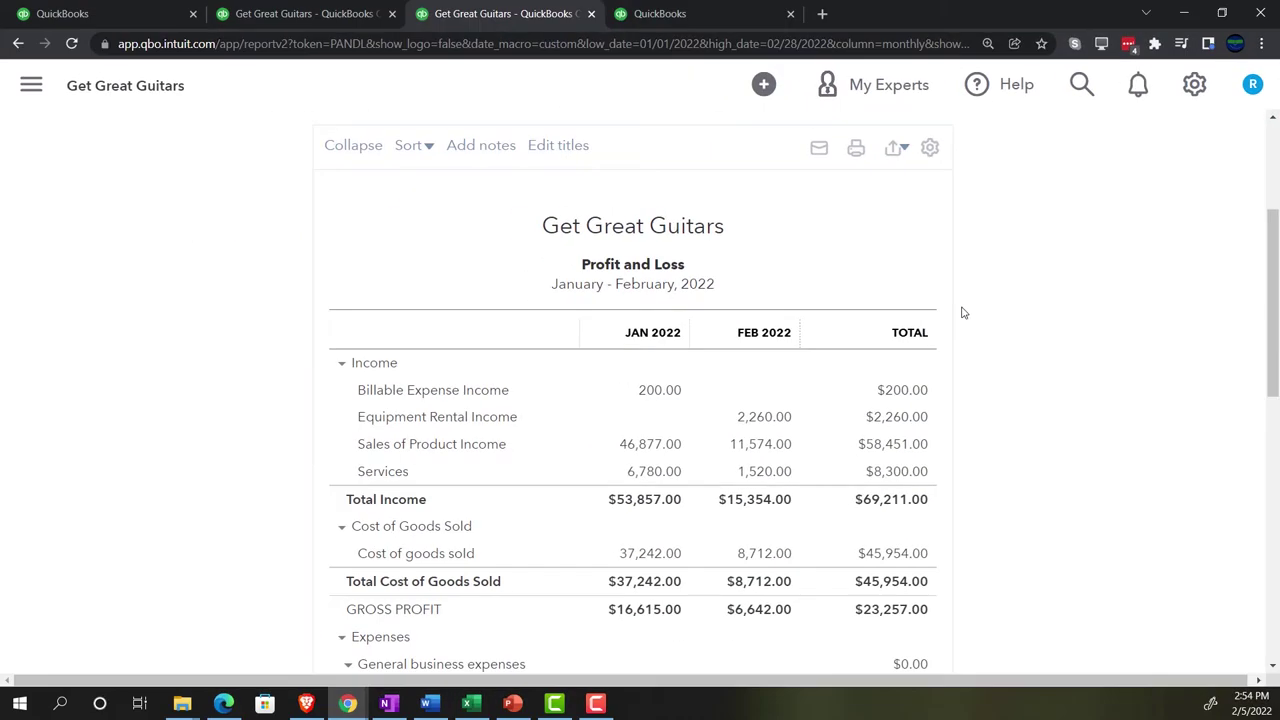
Step: In the fourth browser tab, go to the reports list, search for "trial" and open the standard Trial Balance report
{"action": "left_click", "coordinate": [623, 12]}
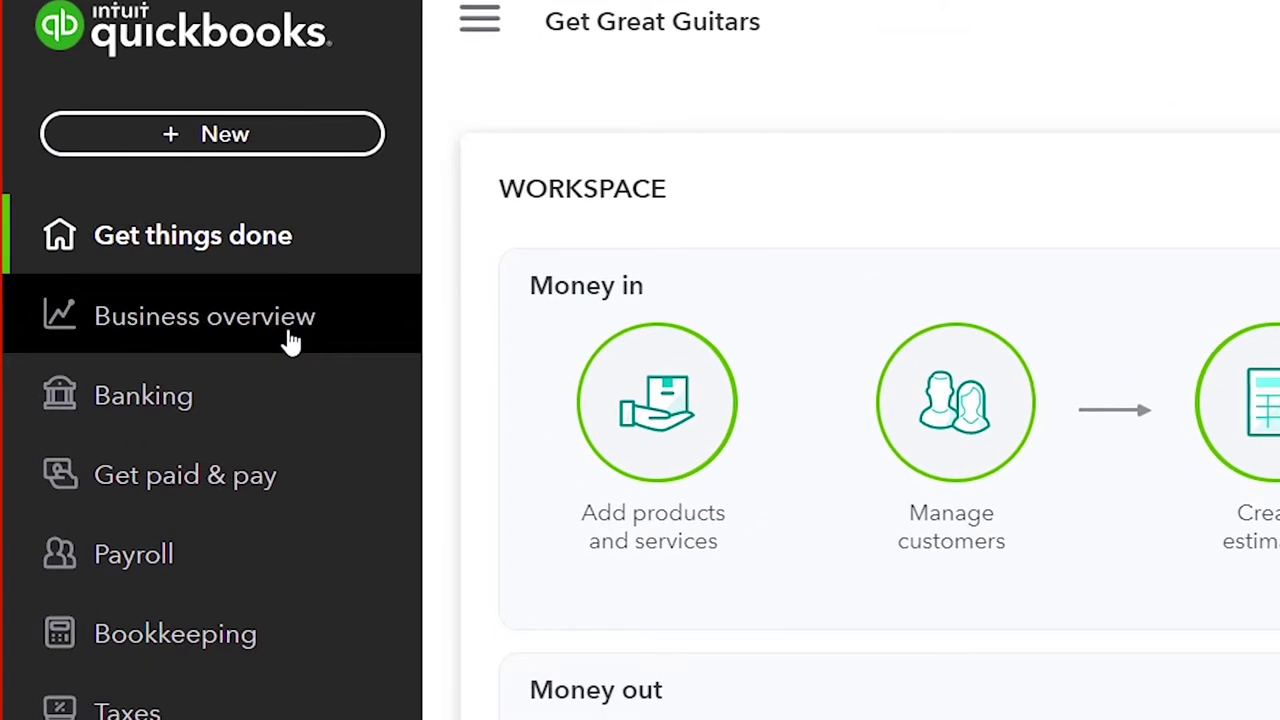
{"action": "left_click", "coordinate": [290, 342]}
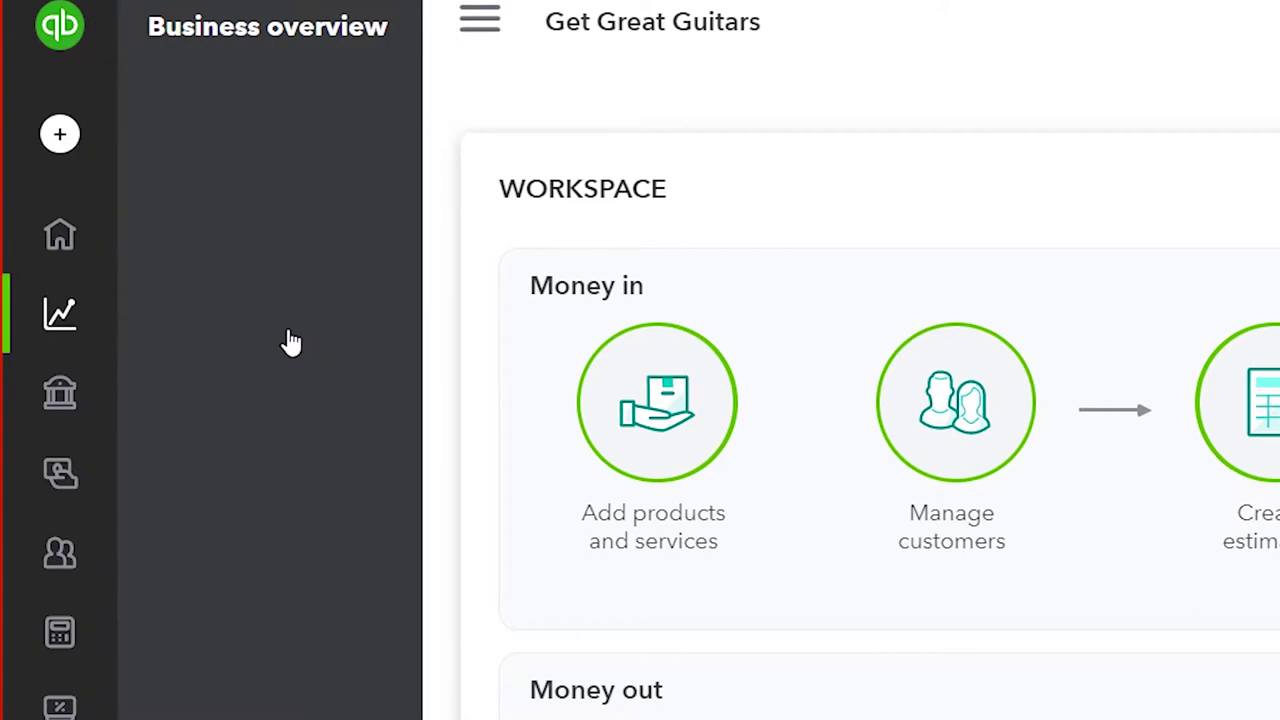
{"action": "left_click", "coordinate": [286, 340]}
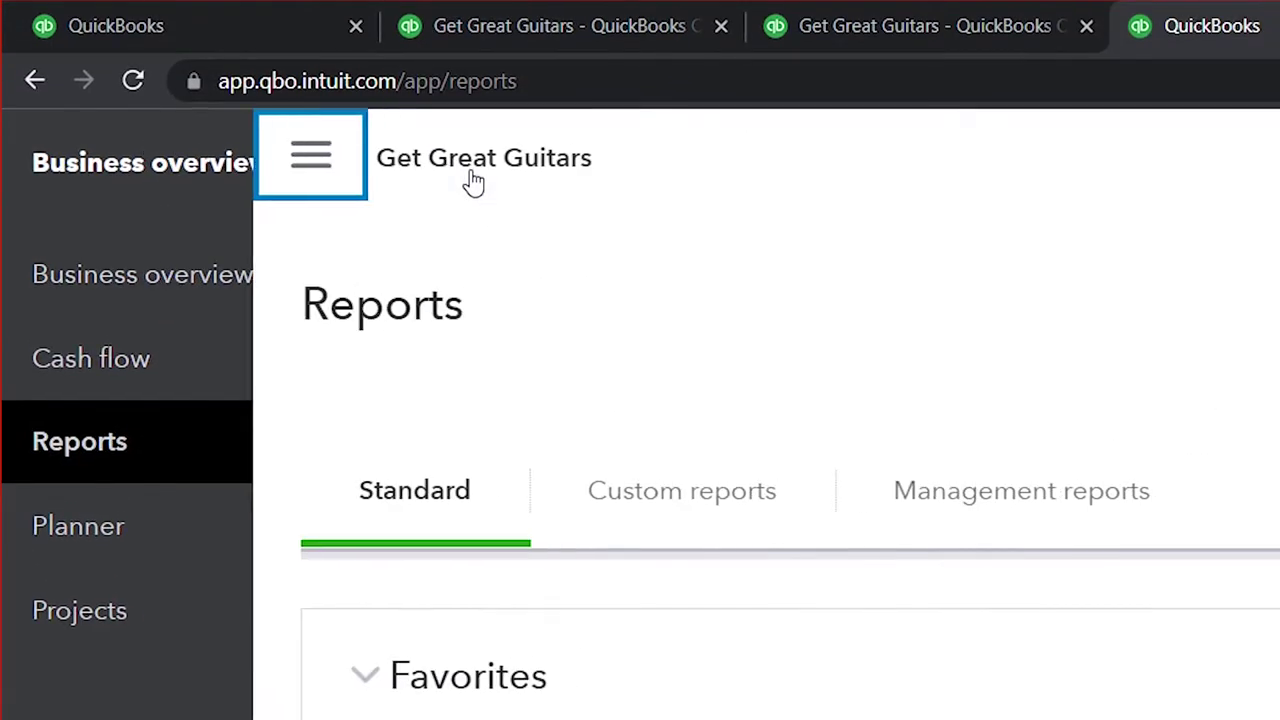
{"action": "left_click", "coordinate": [534, 383]}
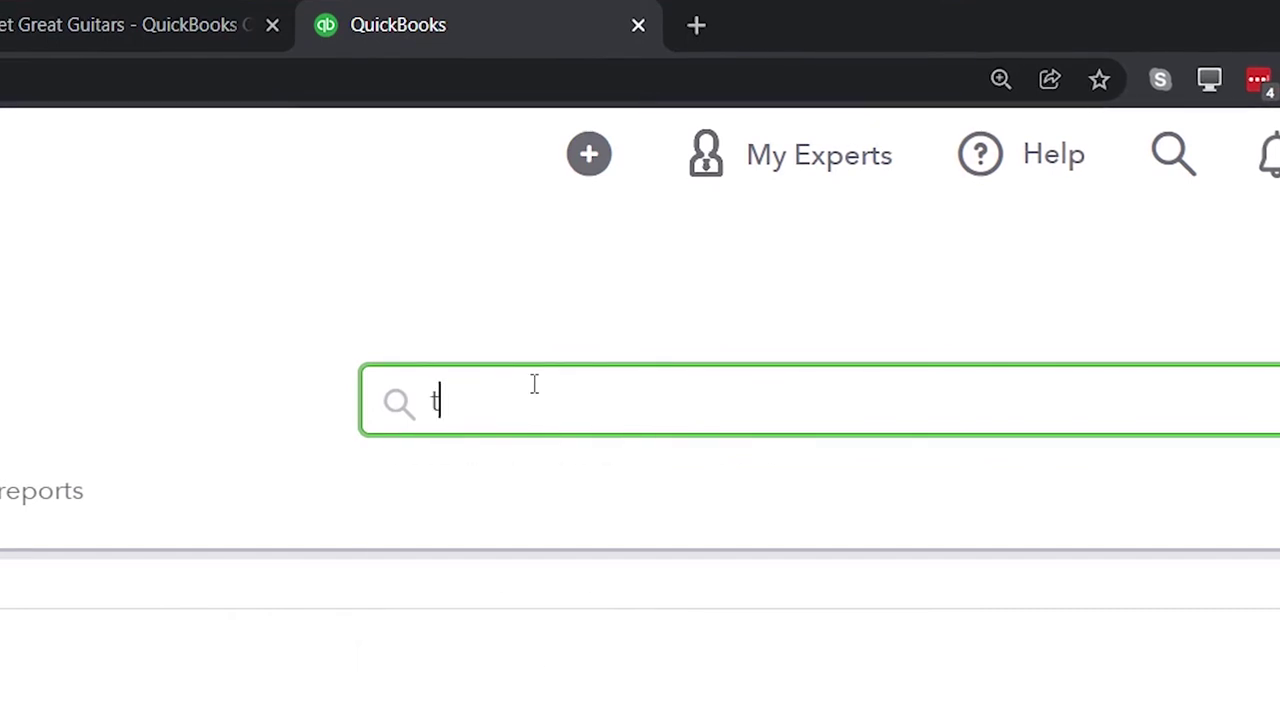
{"action": "type", "text": "trial"}
{"action": "key", "text": "Down"}
{"action": "key", "text": "Down"}
{"action": "key", "text": "Down"}
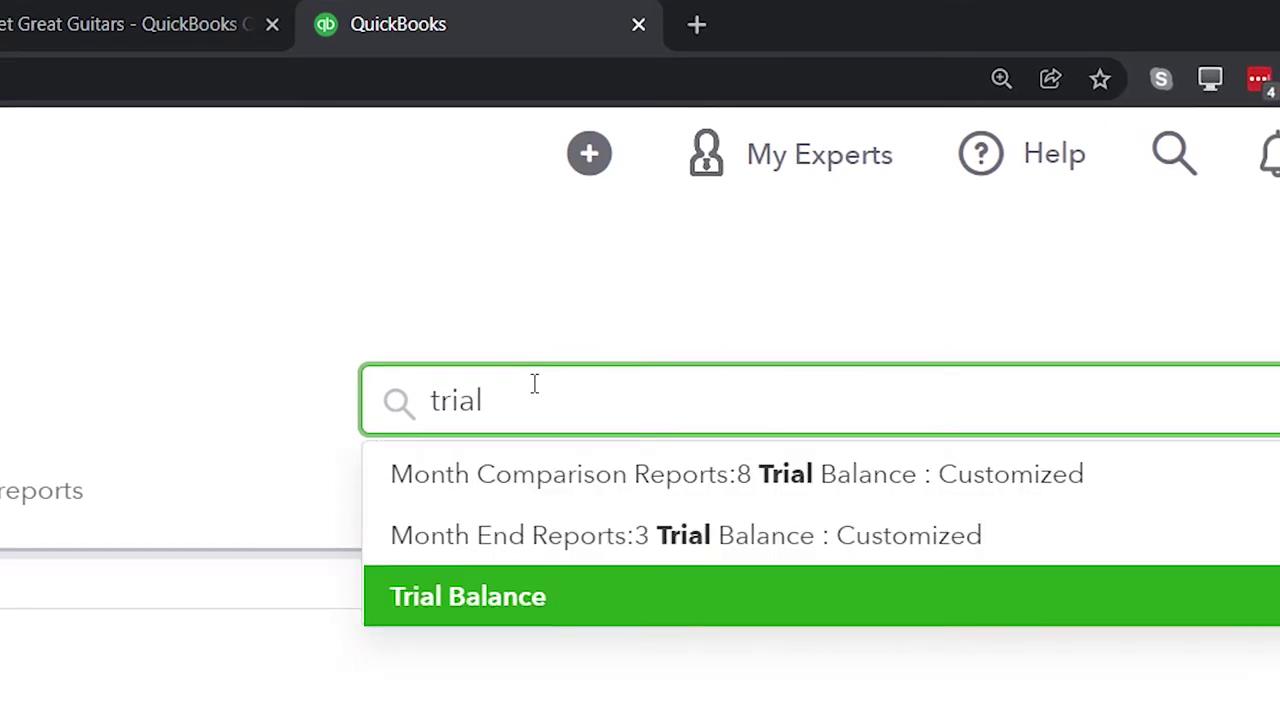
{"action": "key", "text": "Return"}
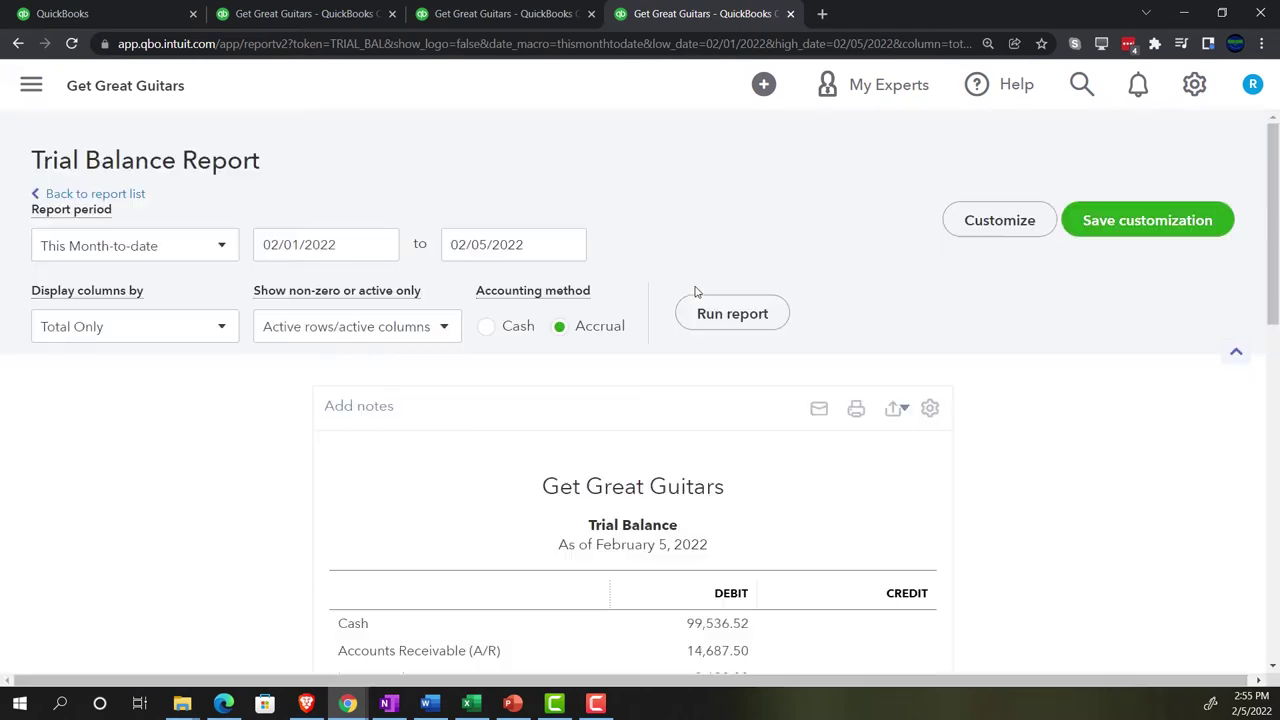
{"action": "scroll", "coordinate": [295, 371], "scroll_direction": "down", "scroll_amount": 3}
{"action": "scroll", "coordinate": [266, 371], "scroll_direction": "up", "scroll_amount": 5}
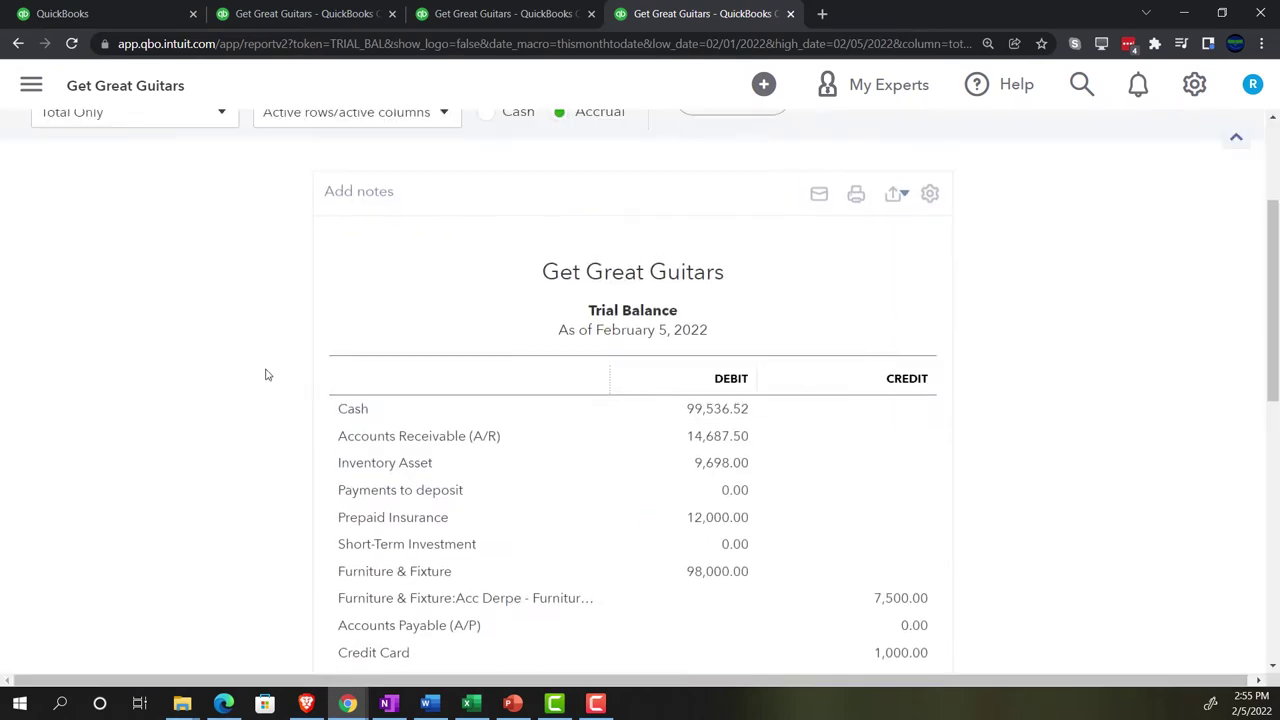
Step: Run the Trial Balance report for the custom period 01/01/2022 to 02/28/2022
{"action": "left_click_drag", "start_coordinate": [322, 246], "coordinate": [178, 321]}
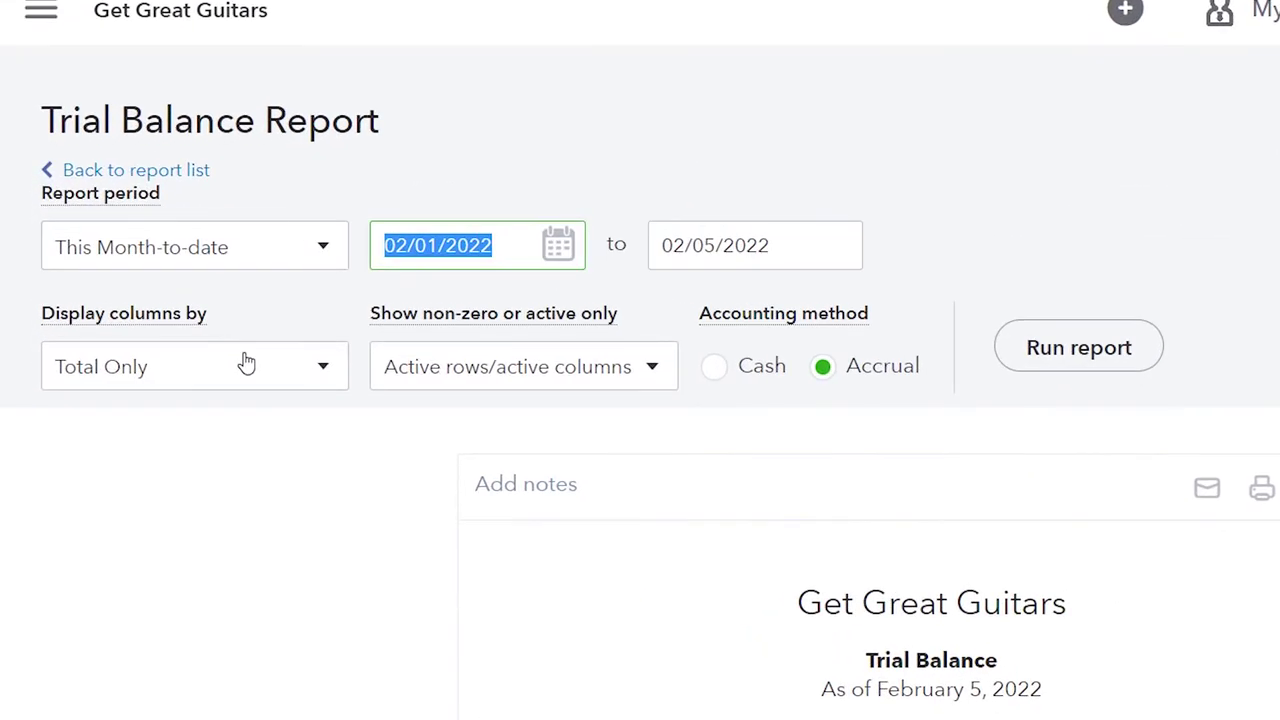
{"action": "type", "text": "010122"}
{"action": "key", "text": "Tab"}
{"action": "type", "text": "022822"}
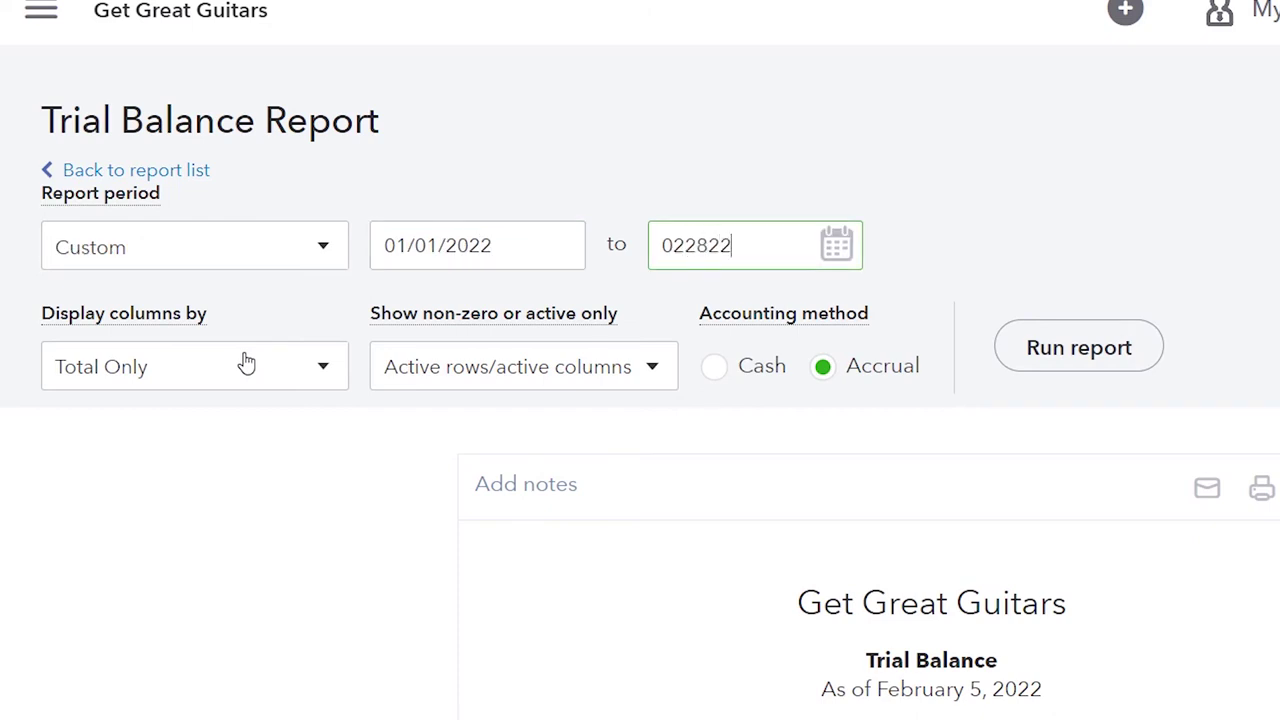
{"action": "key", "text": "Tab"}
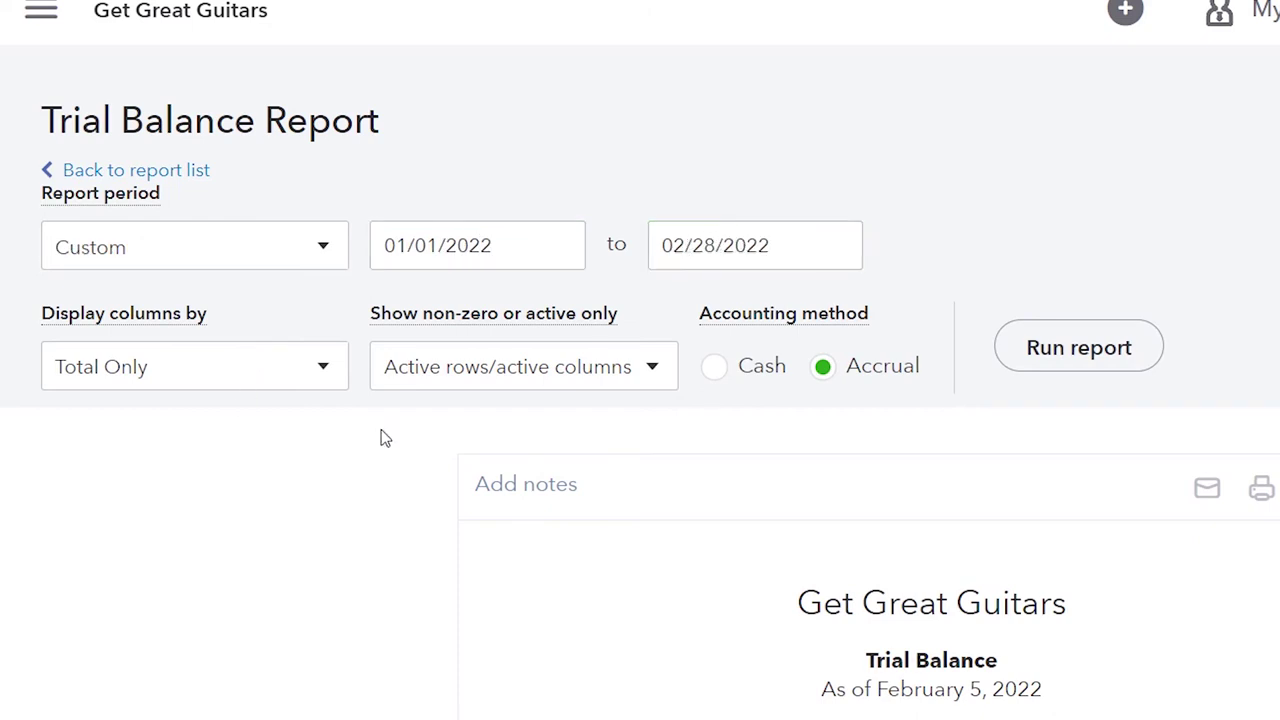
{"action": "left_click", "coordinate": [1079, 347]}
{"action": "scroll", "coordinate": [1058, 345], "scroll_direction": "down", "scroll_amount": 4}
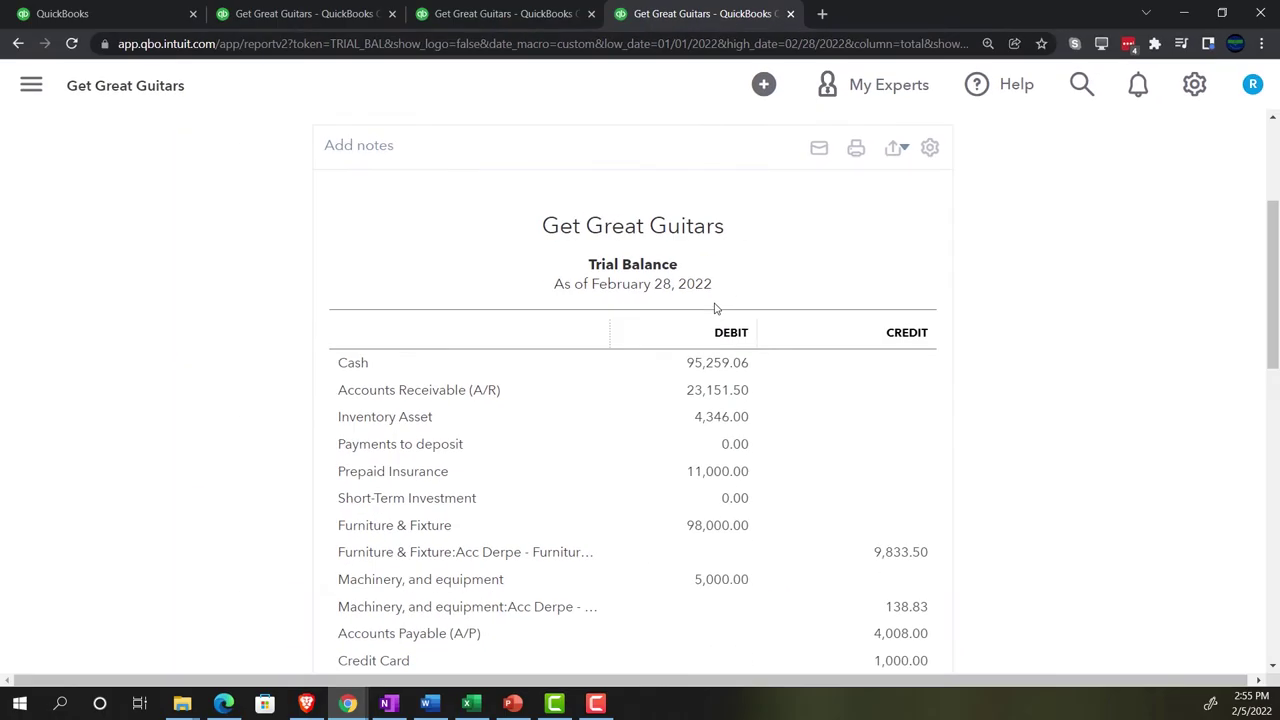
Step: Switch to the Balance Sheet tab, enlarge the page and examine the January and February asset and liability balances
{"action": "left_click", "coordinate": [323, 14]}
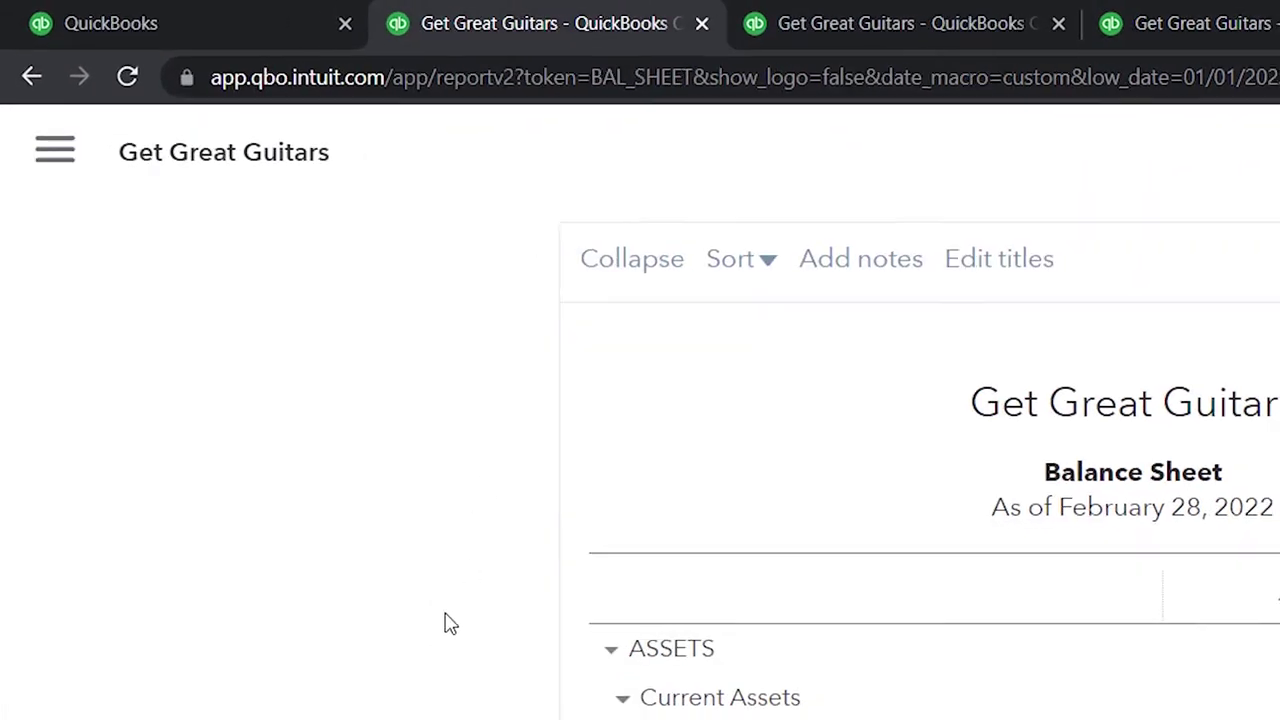
{"action": "key", "text": "ctrl+plus"}
{"action": "key", "text": "ctrl+plus"}
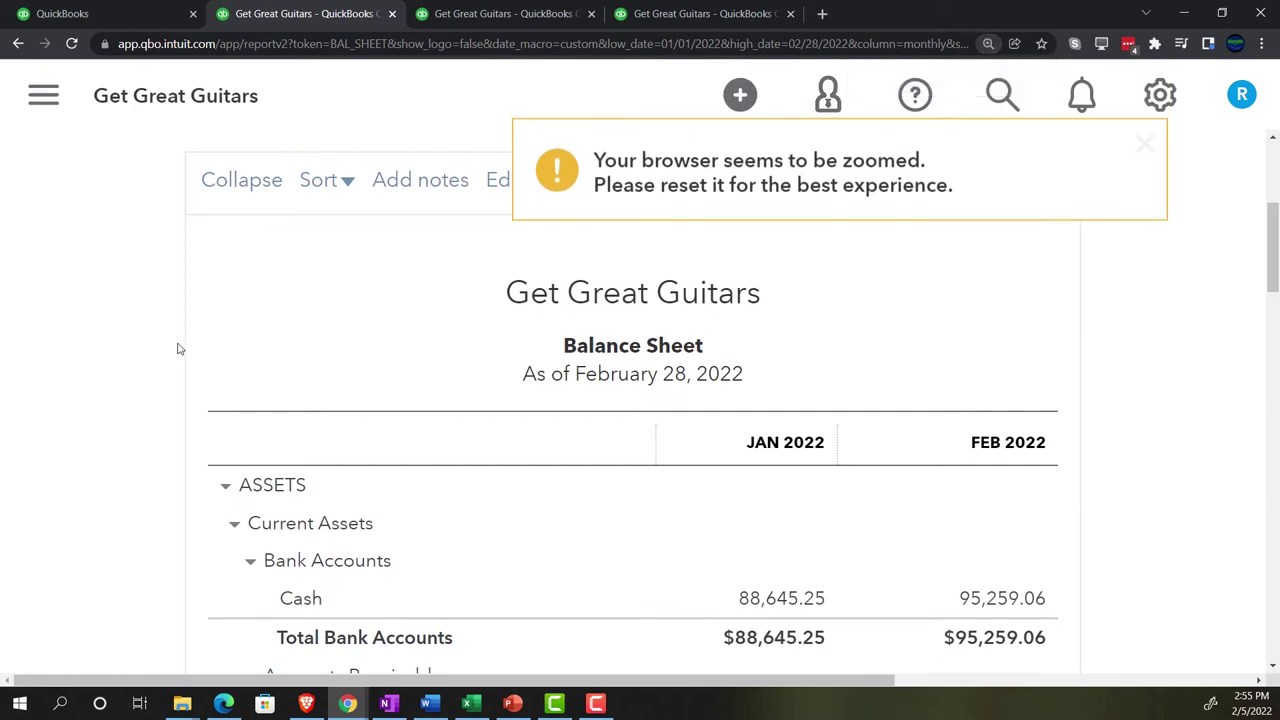
{"action": "scroll", "coordinate": [178, 349], "scroll_direction": "down", "scroll_amount": 6}
{"action": "scroll", "coordinate": [178, 349], "scroll_direction": "down", "scroll_amount": 5}
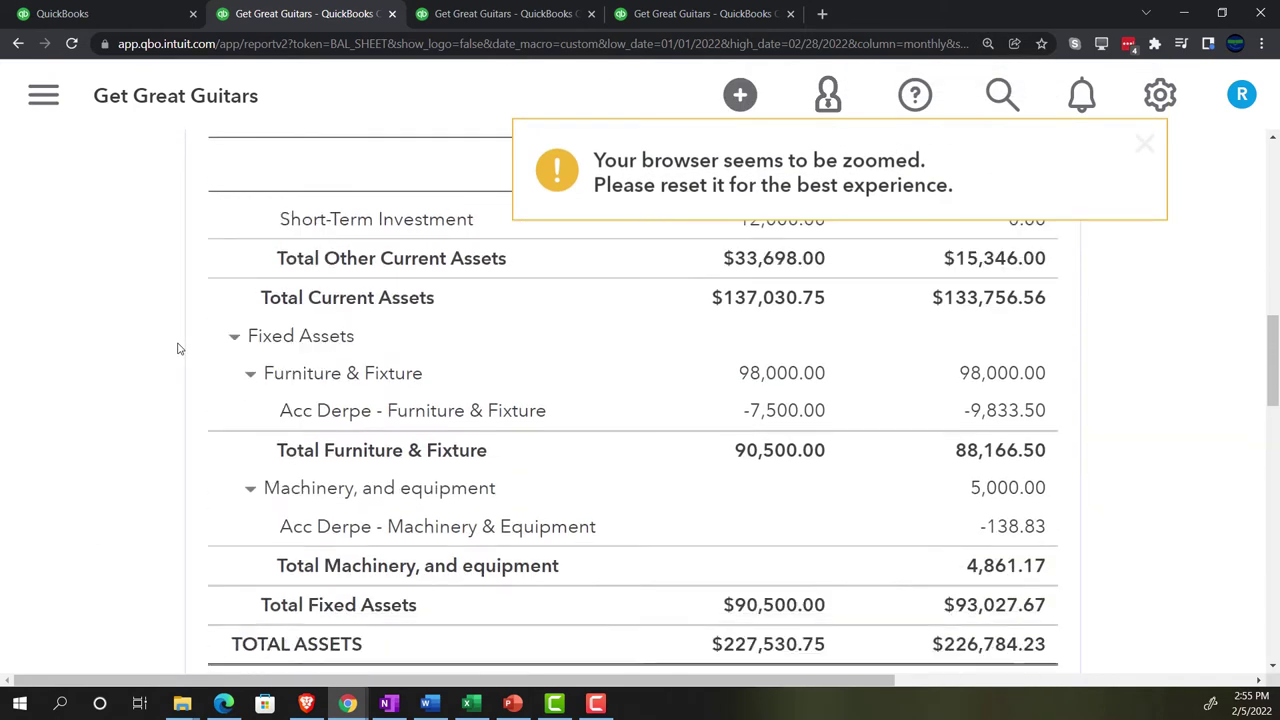
{"action": "scroll", "coordinate": [178, 349], "scroll_direction": "down", "scroll_amount": 5}
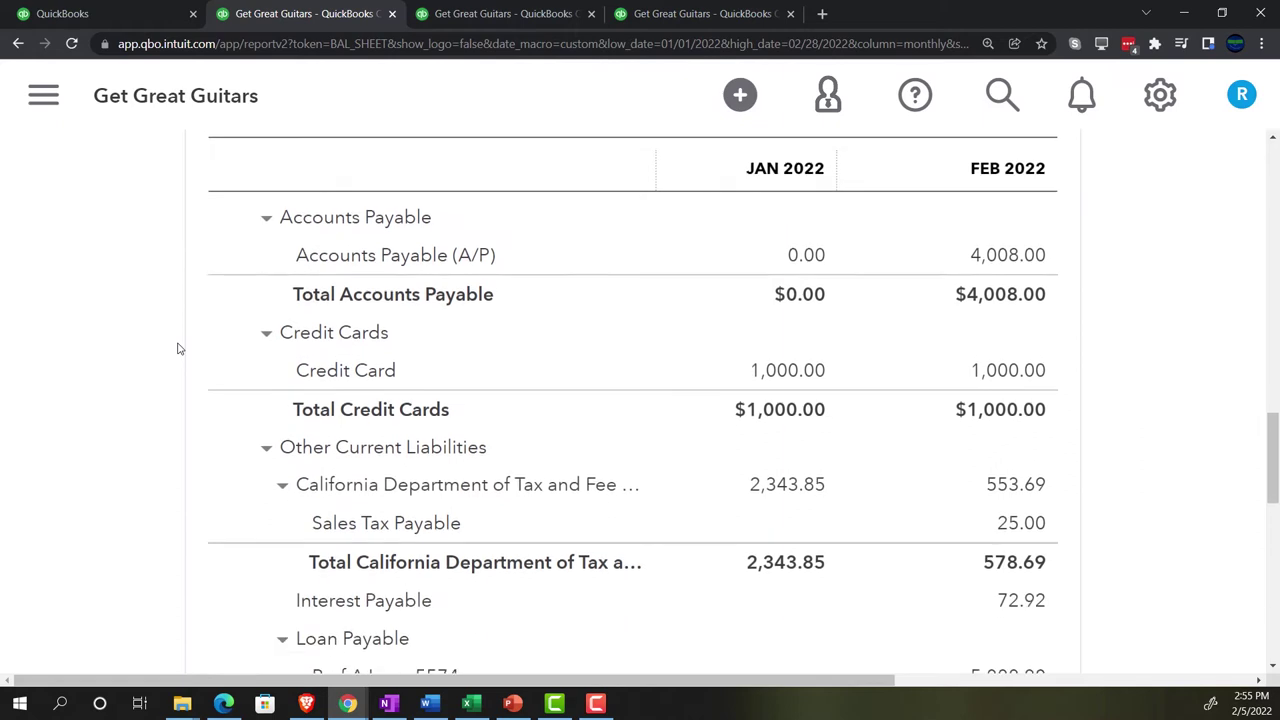
{"action": "scroll", "coordinate": [178, 349], "scroll_direction": "down", "scroll_amount": 3}
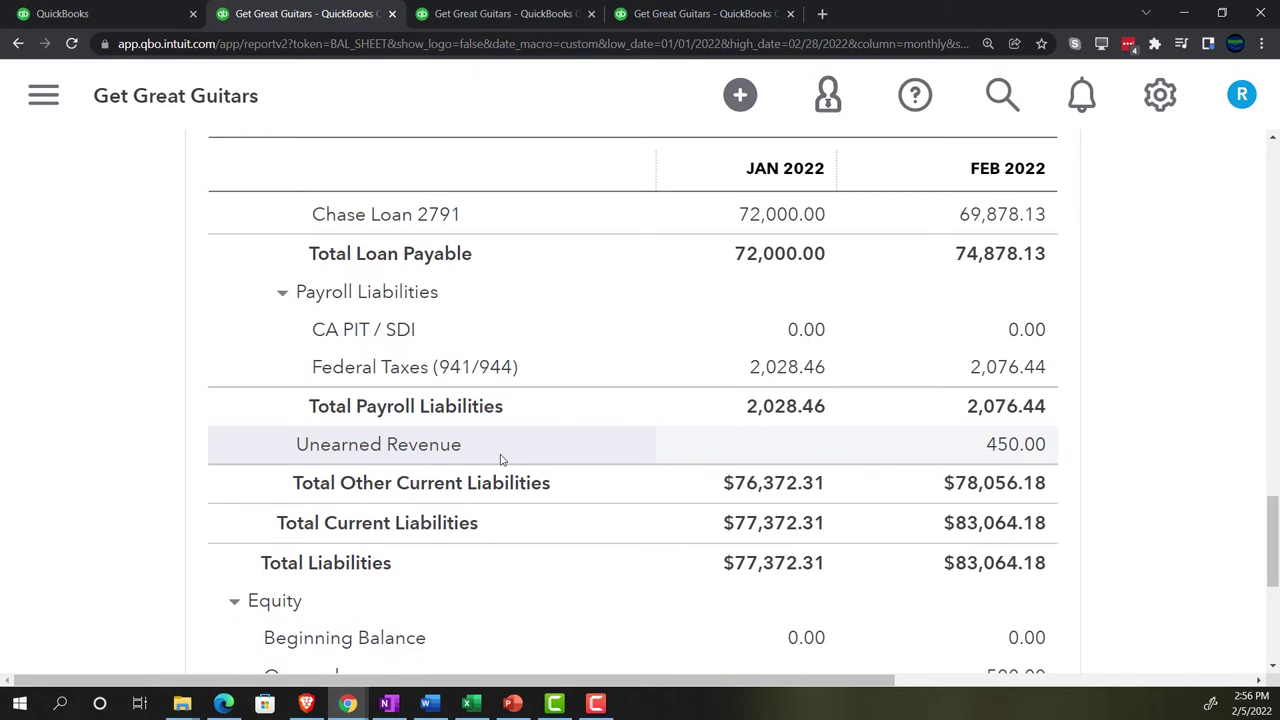
{"action": "scroll", "coordinate": [502, 459], "scroll_direction": "up", "scroll_amount": 6}
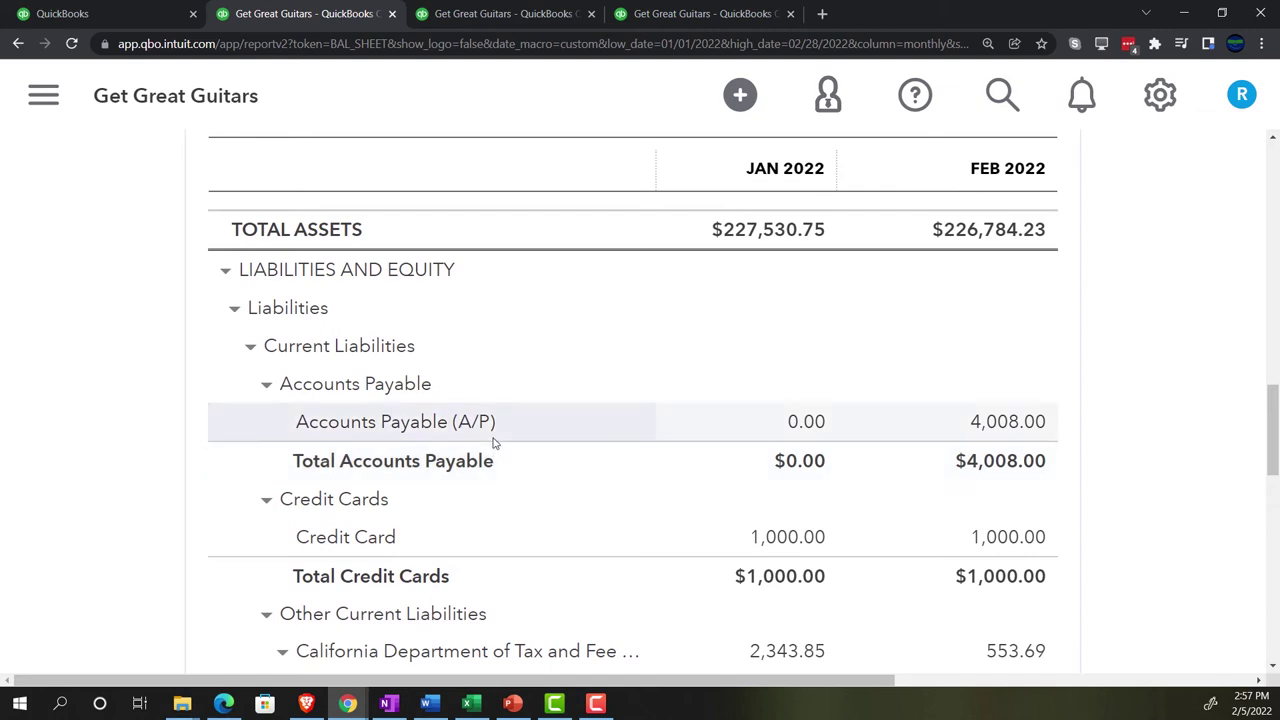
{"action": "scroll", "coordinate": [492, 442], "scroll_direction": "up", "scroll_amount": 10}
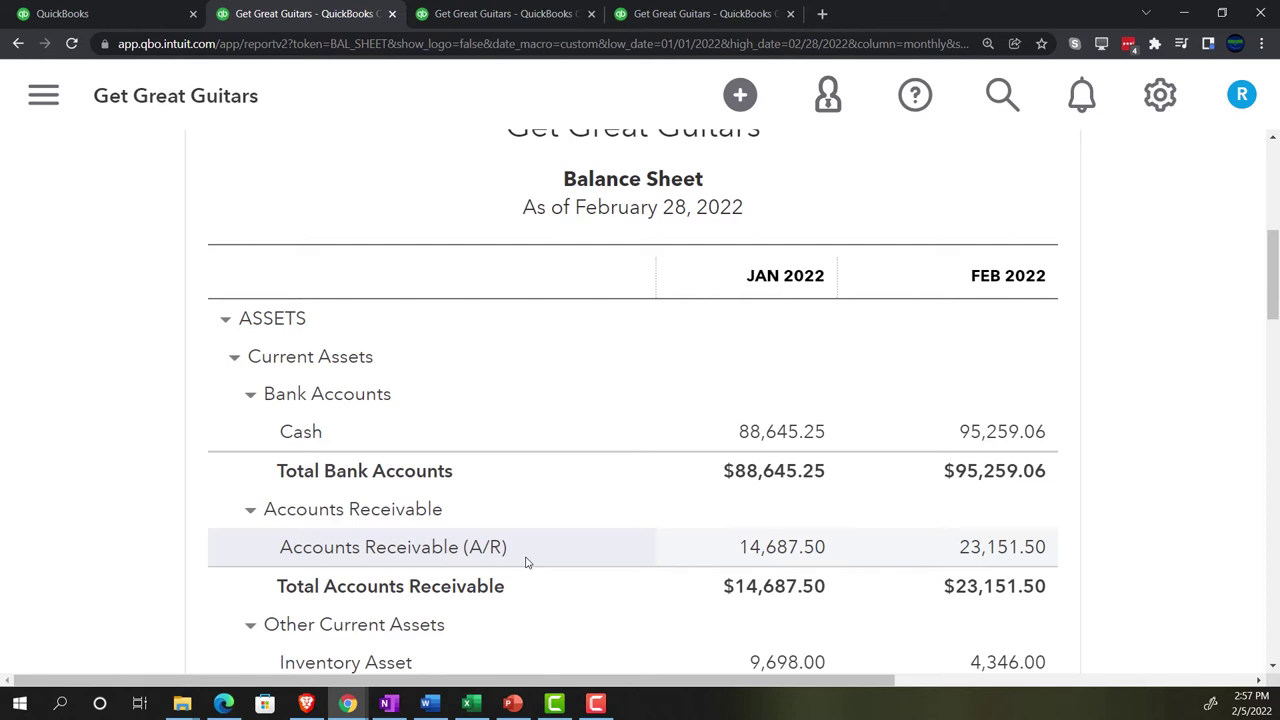
{"action": "scroll", "coordinate": [527, 562], "scroll_direction": "down", "scroll_amount": 1}
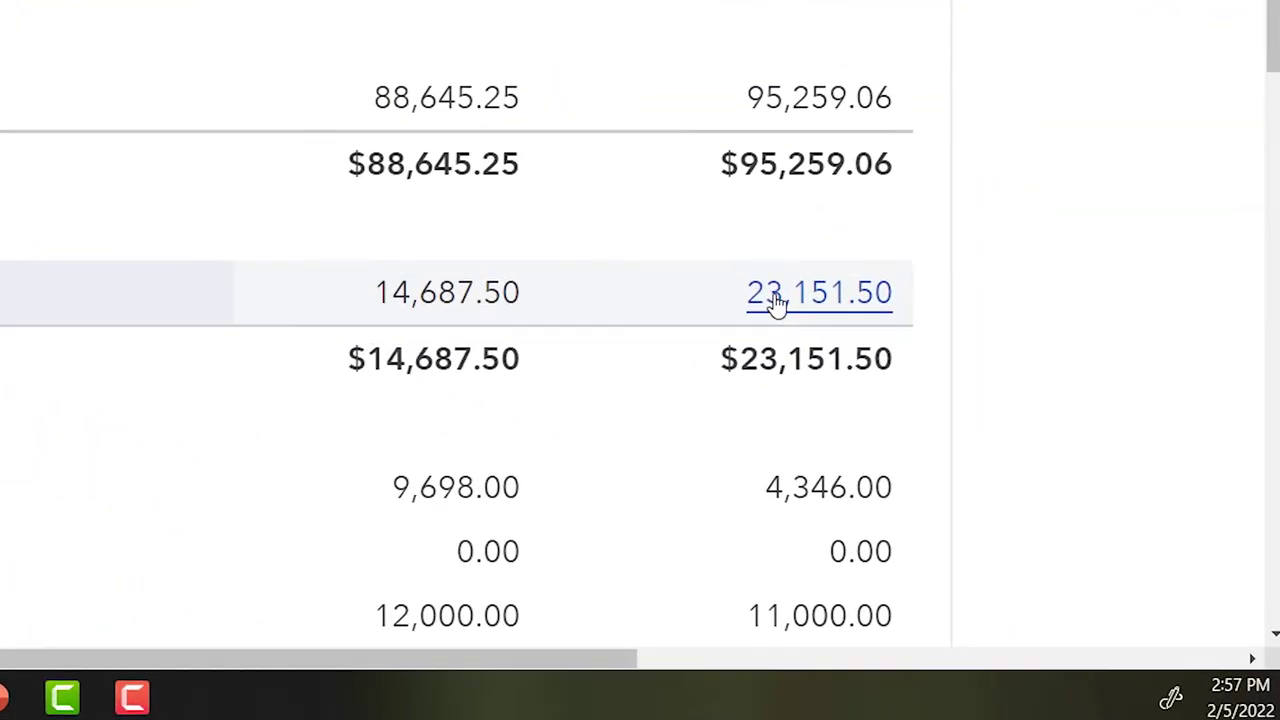
Step: Drill into the February Accounts Receivable balance and open the 02/28/2022 adjusting journal entry for 450.00
{"action": "left_click", "coordinate": [775, 300]}
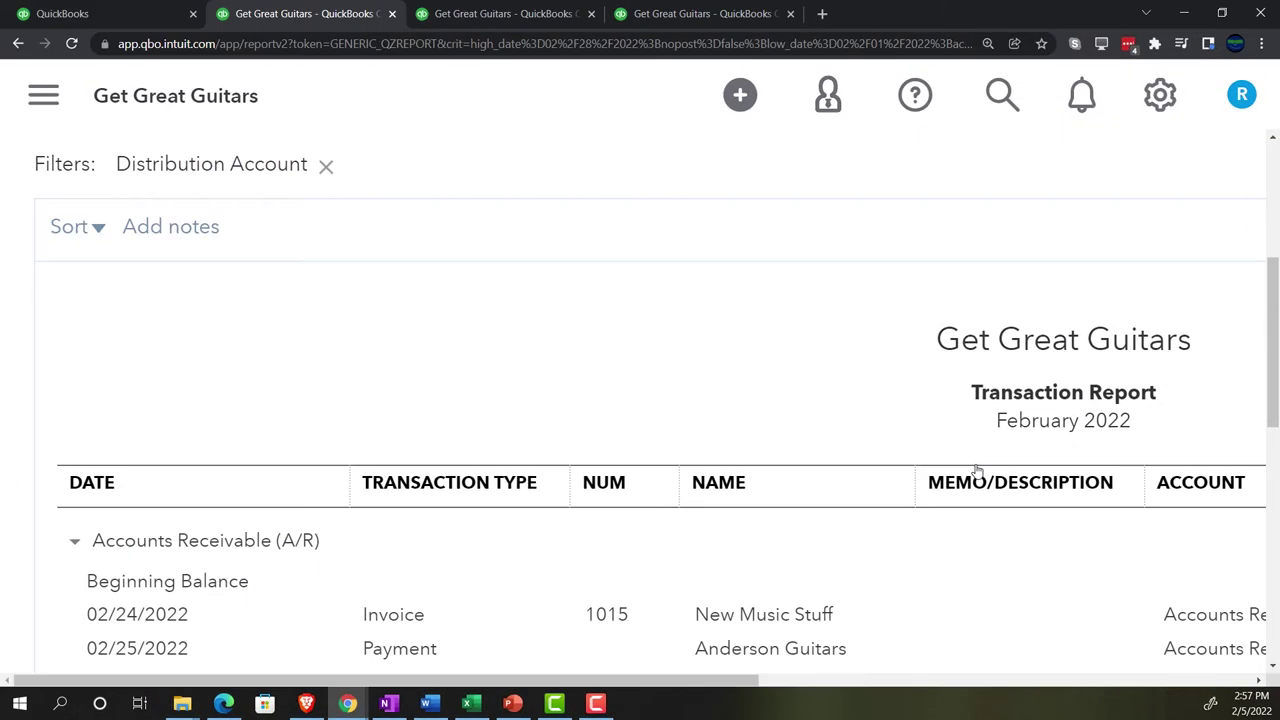
{"action": "key", "text": "ctrl+minus"}
{"action": "key", "text": "ctrl+minus"}
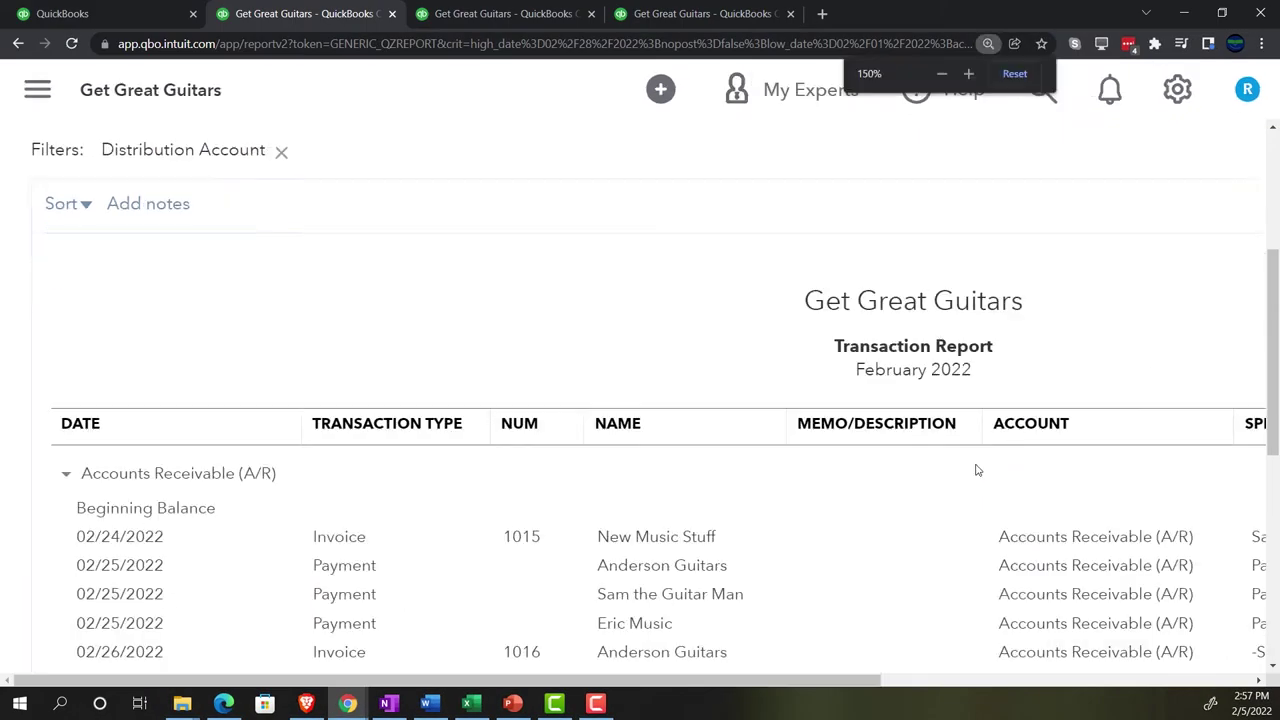
{"action": "key", "text": "ctrl+minus"}
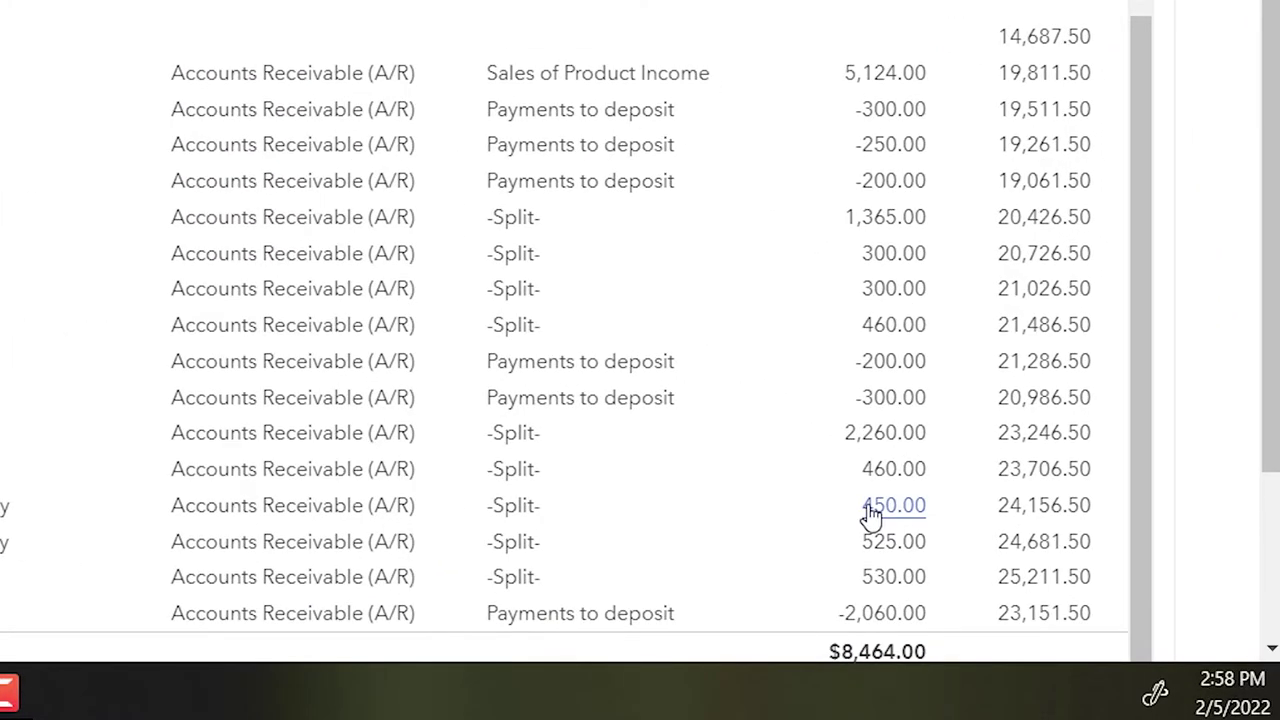
{"action": "left_click", "coordinate": [870, 512]}
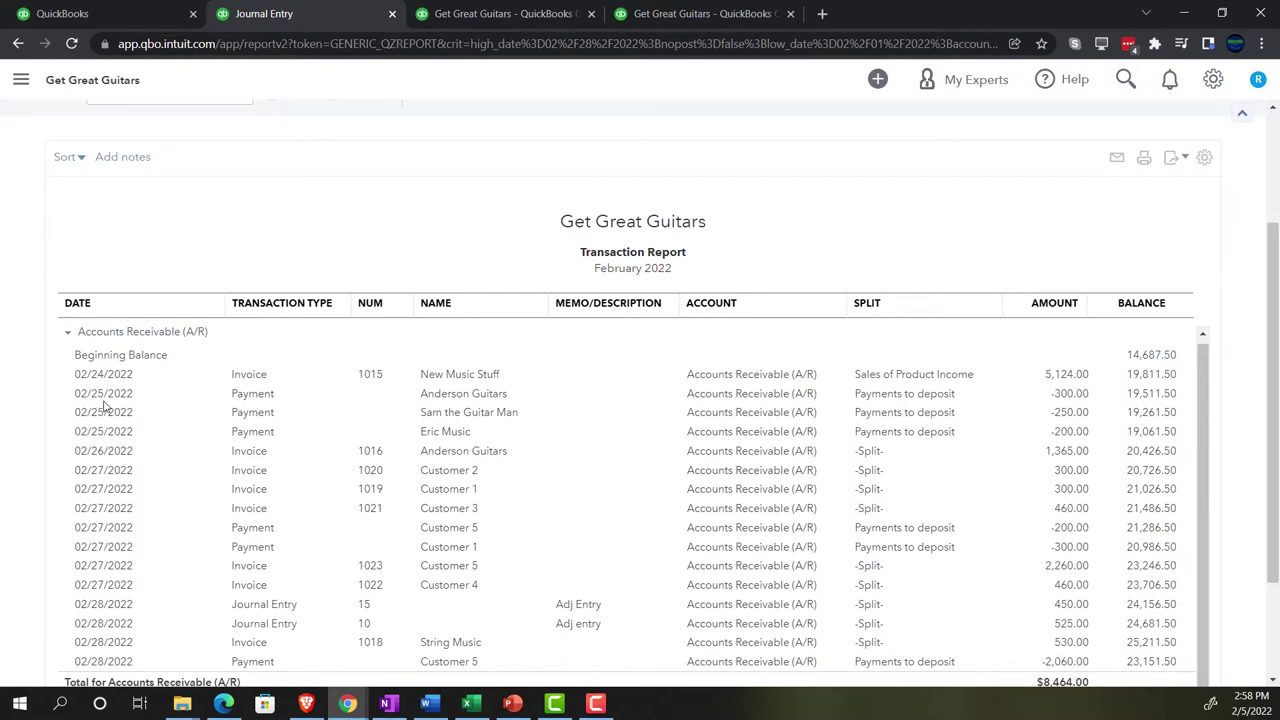
Step: Leave the journal entry, return from the transaction report to the Balance Sheet and enlarge the page again
{"action": "scroll", "coordinate": [106, 280], "scroll_direction": "down", "scroll_amount": 2}
{"action": "scroll", "coordinate": [143, 165], "scroll_direction": "up", "scroll_amount": 5}
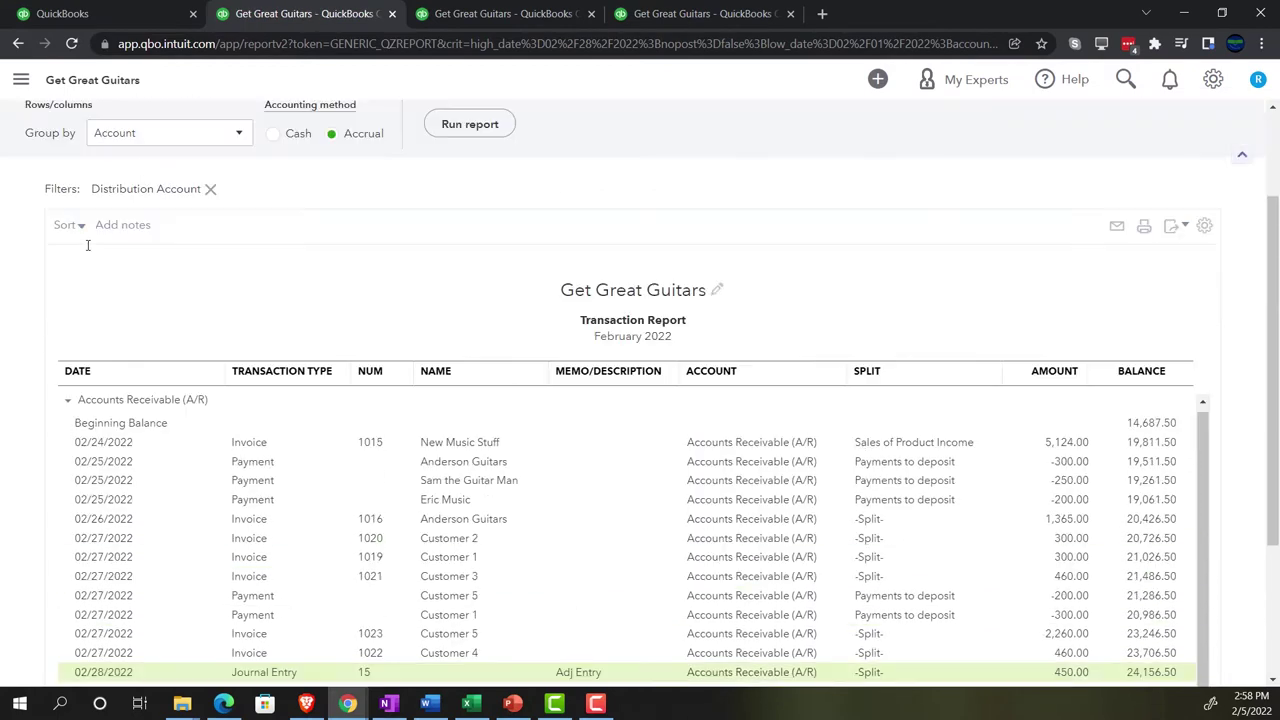
{"action": "left_click", "coordinate": [85, 172]}
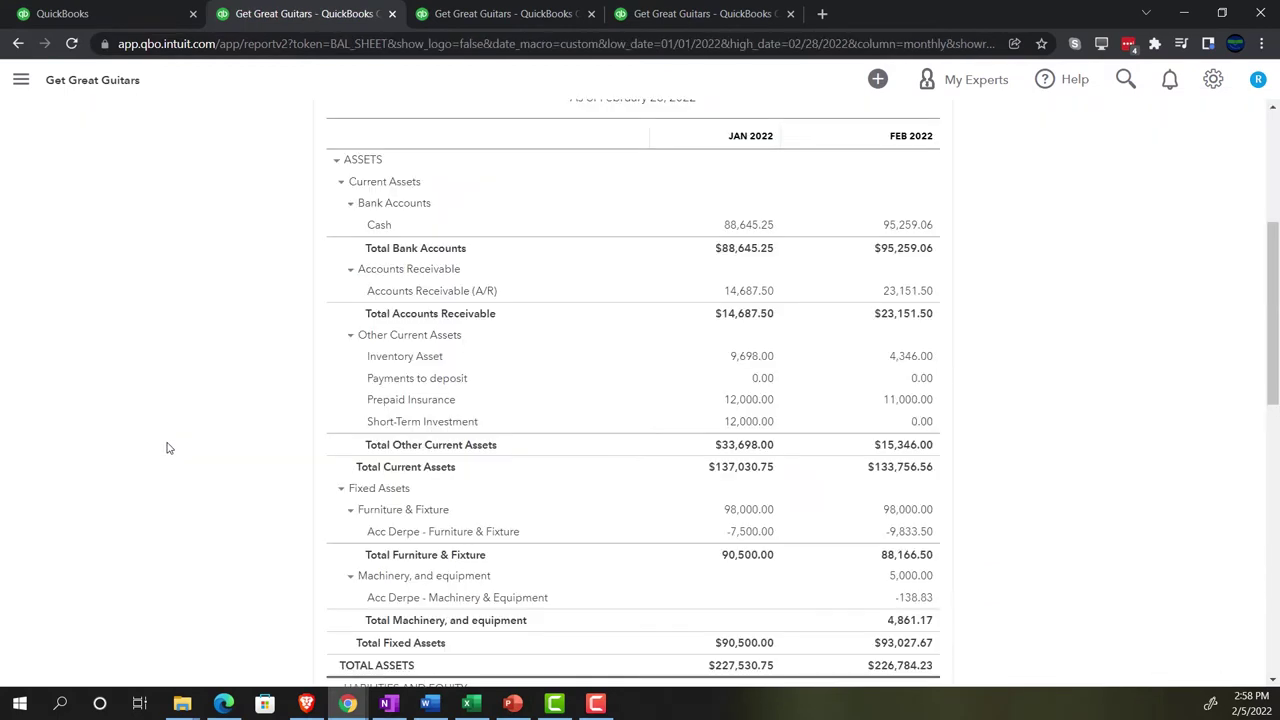
{"action": "key", "text": "ctrl+plus"}
{"action": "key", "text": "ctrl+plus"}
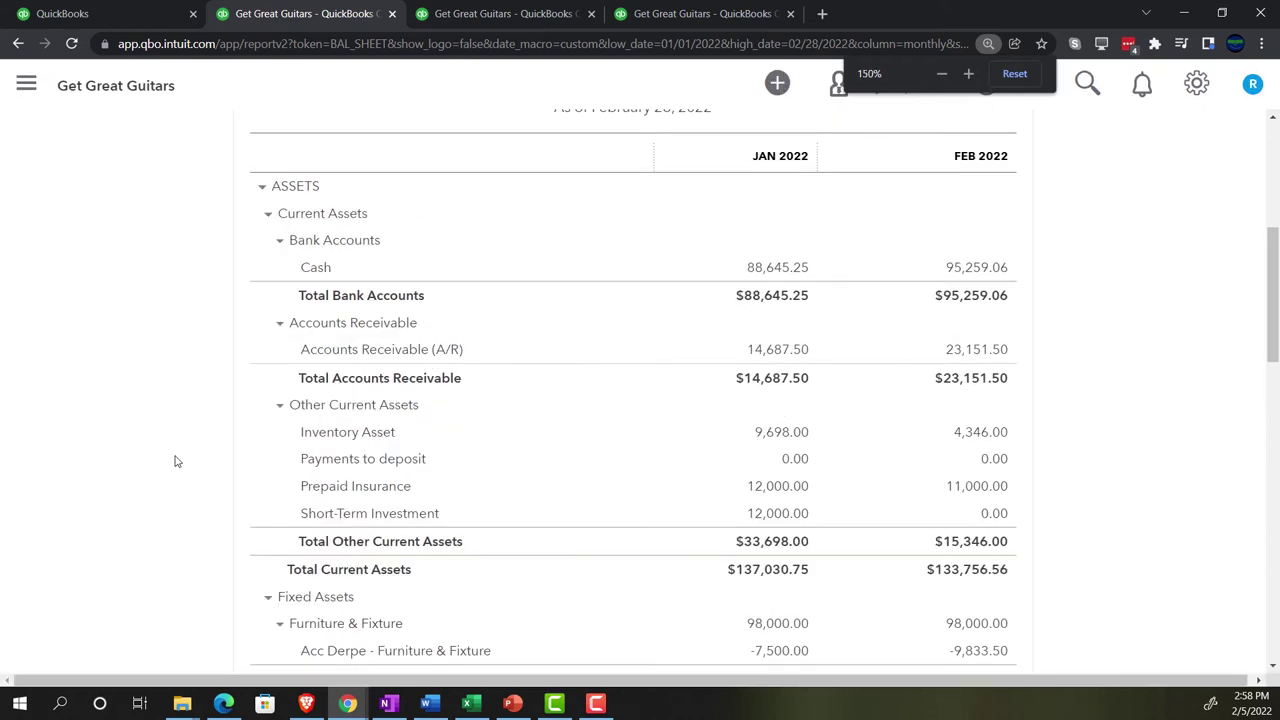
{"action": "key", "text": "ctrl+plus"}
{"action": "scroll", "coordinate": [150, 478], "scroll_direction": "up", "scroll_amount": 3}
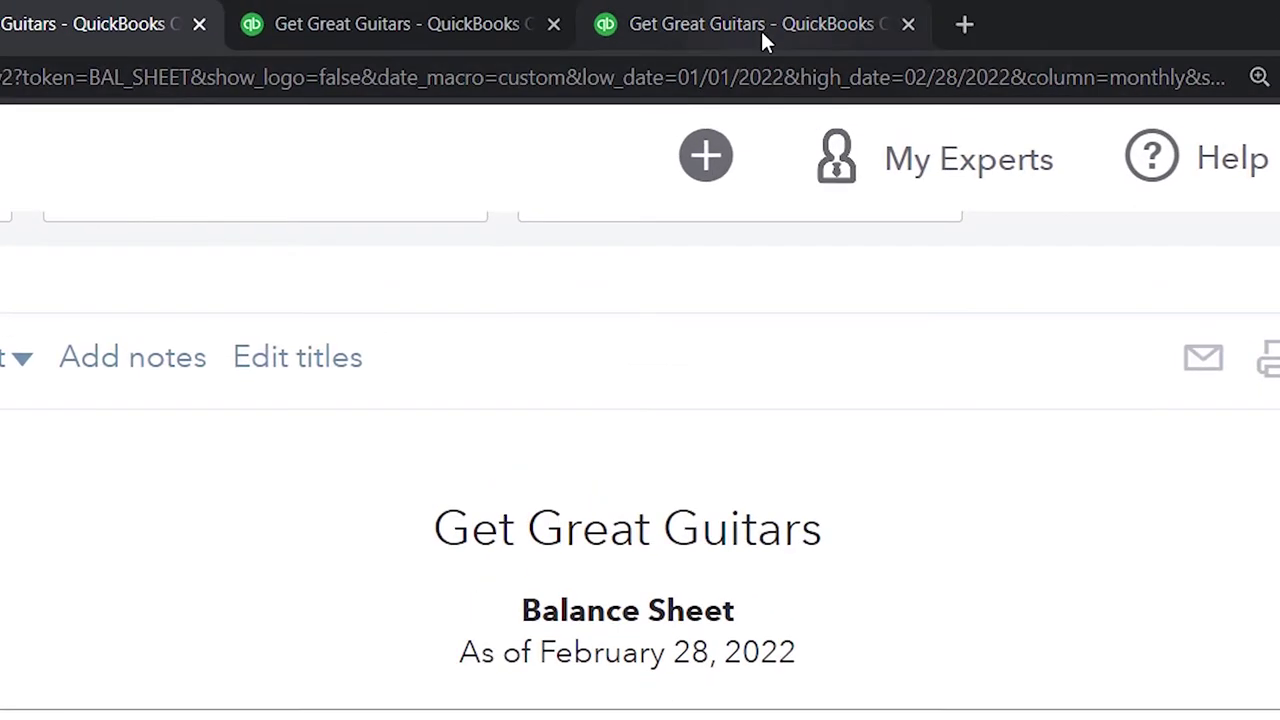
Step: Duplicate the Trial Balance browser tab and collapse the navigation menu in the copy
{"action": "left_click", "coordinate": [760, 26]}
{"action": "right_click", "coordinate": [761, 24]}
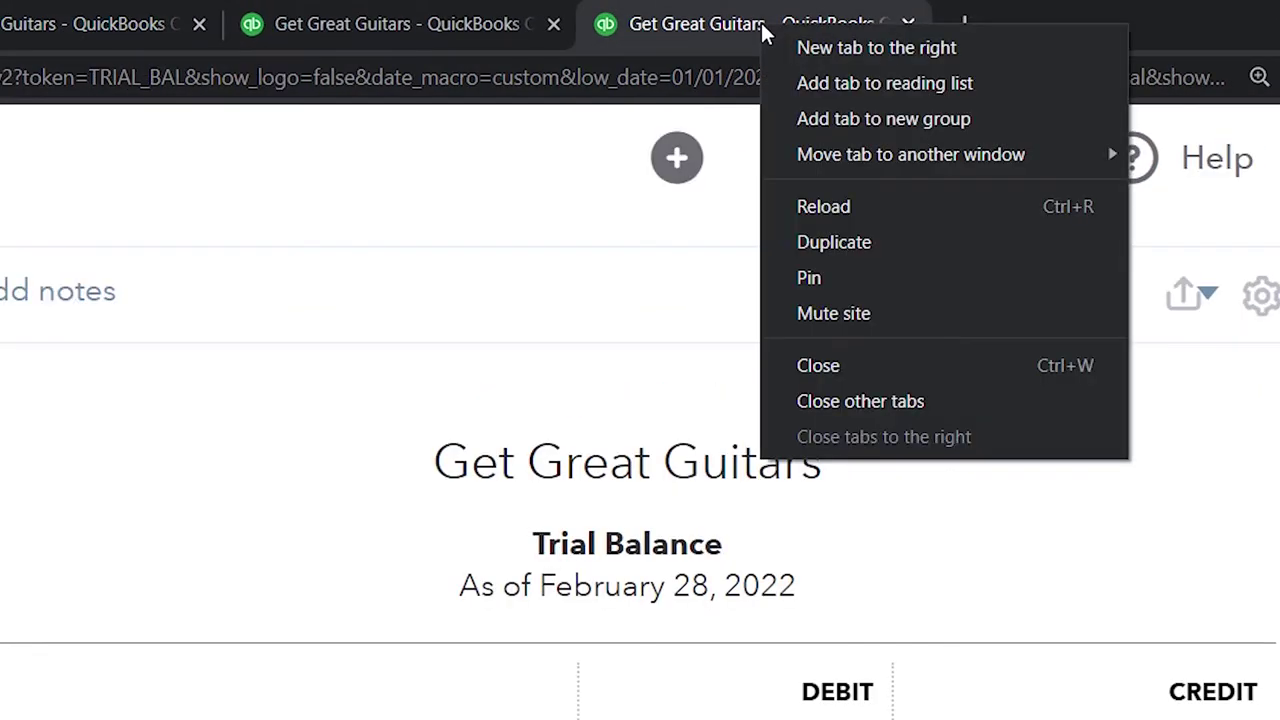
{"action": "left_click", "coordinate": [851, 247]}
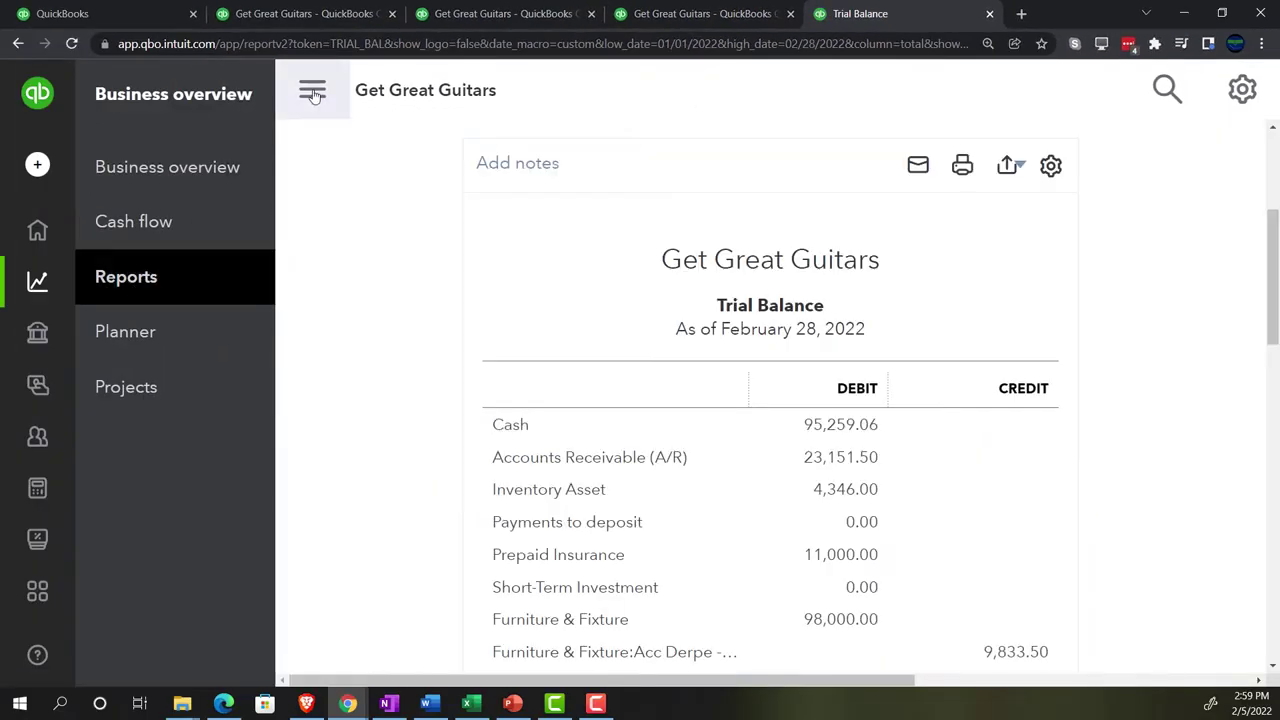
{"action": "left_click", "coordinate": [312, 92]}
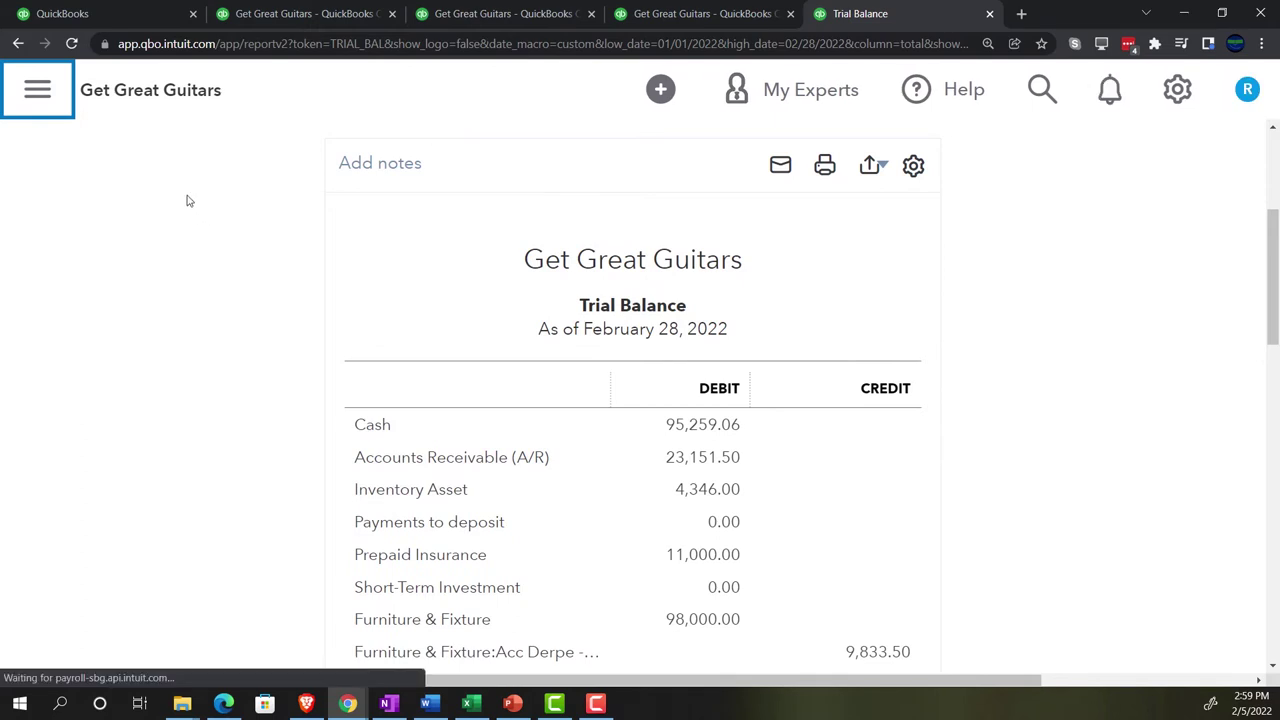
Step: In the duplicated tab, go to the reports list, collapse the navigation menu and open the standard Customer Balance Detail report
{"action": "left_click", "coordinate": [39, 94]}
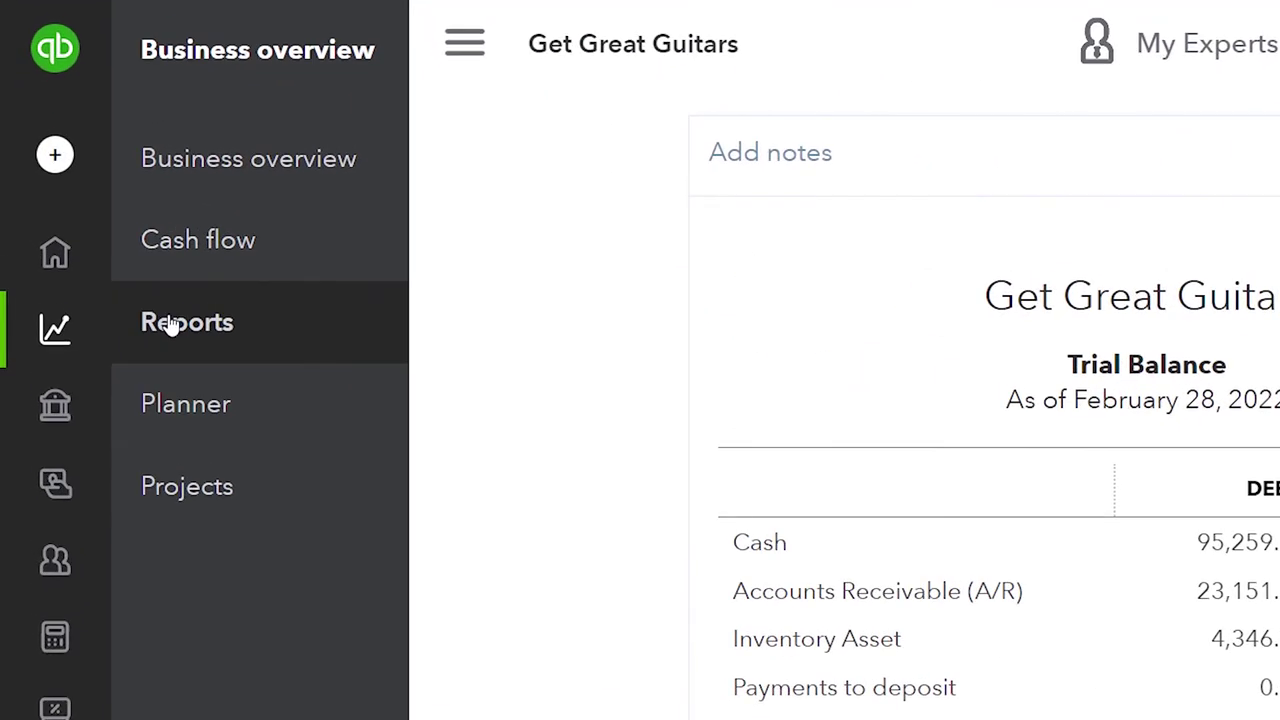
{"action": "left_click", "coordinate": [172, 325]}
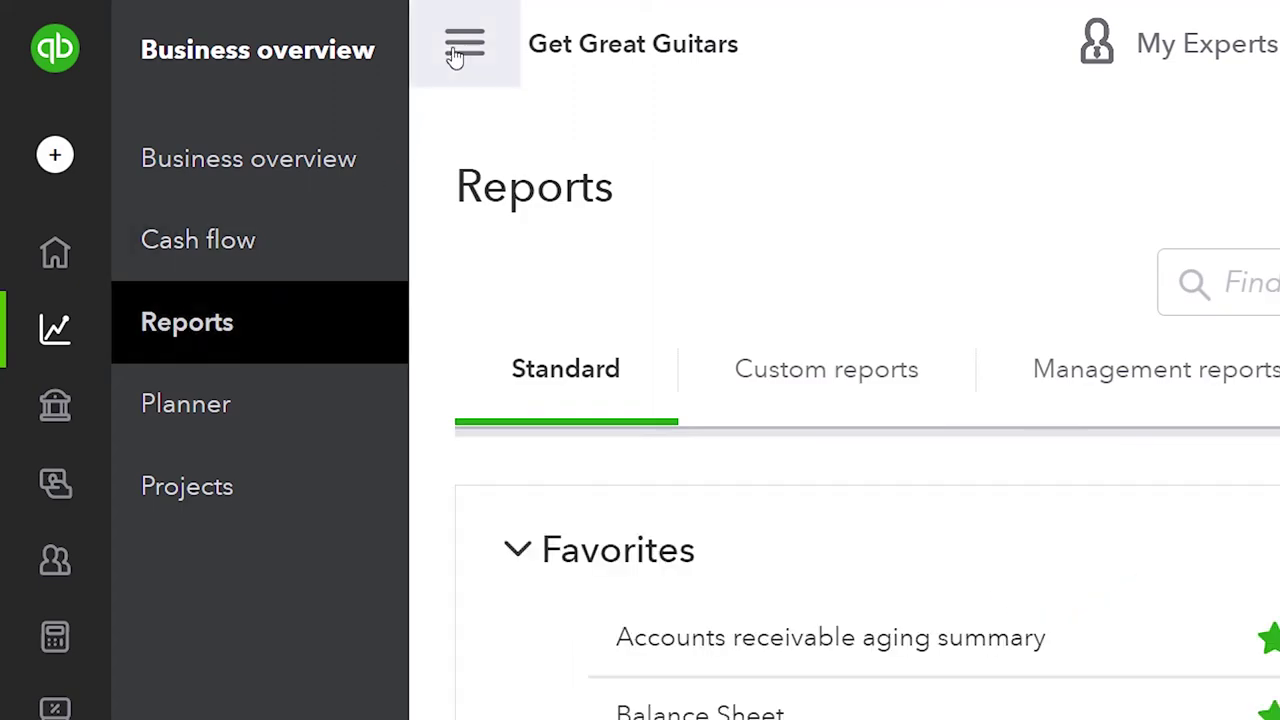
{"action": "left_click", "coordinate": [455, 55]}
{"action": "scroll", "coordinate": [643, 540], "scroll_direction": "down", "scroll_amount": 5}
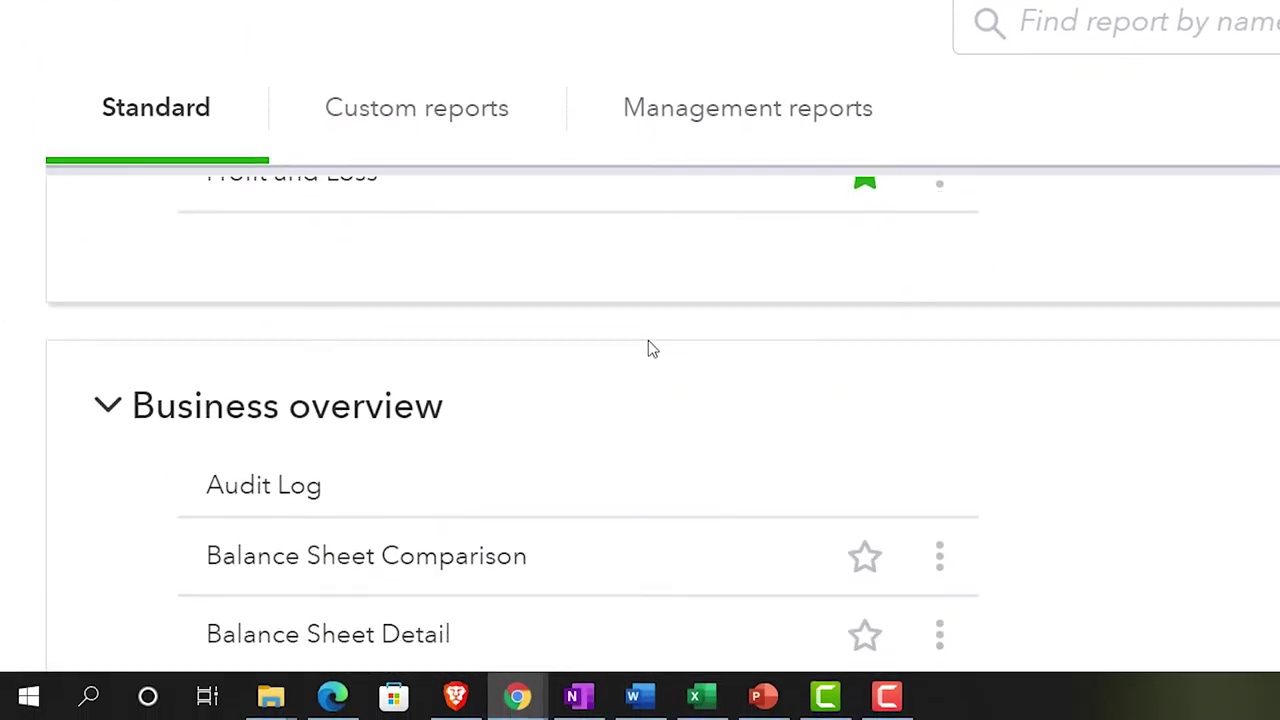
{"action": "scroll", "coordinate": [648, 348], "scroll_direction": "down", "scroll_amount": 10}
{"action": "scroll", "coordinate": [643, 340], "scroll_direction": "down", "scroll_amount": 8}
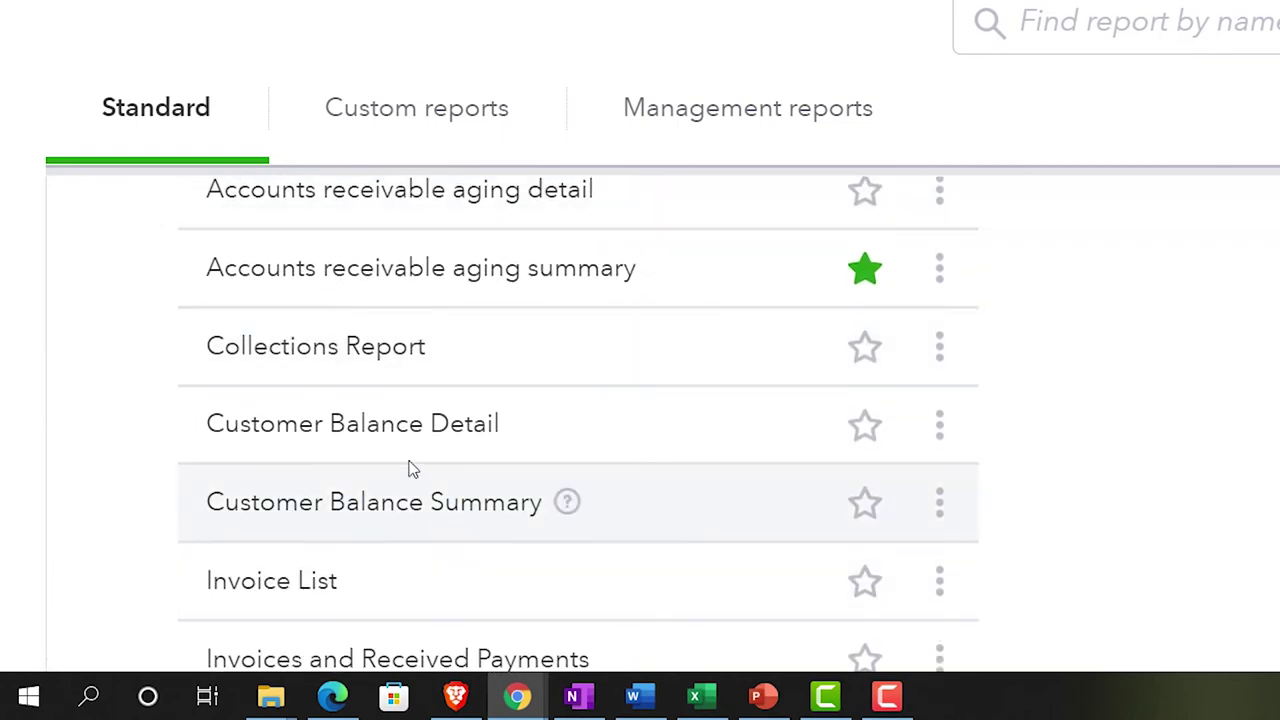
{"action": "left_click", "coordinate": [400, 432]}
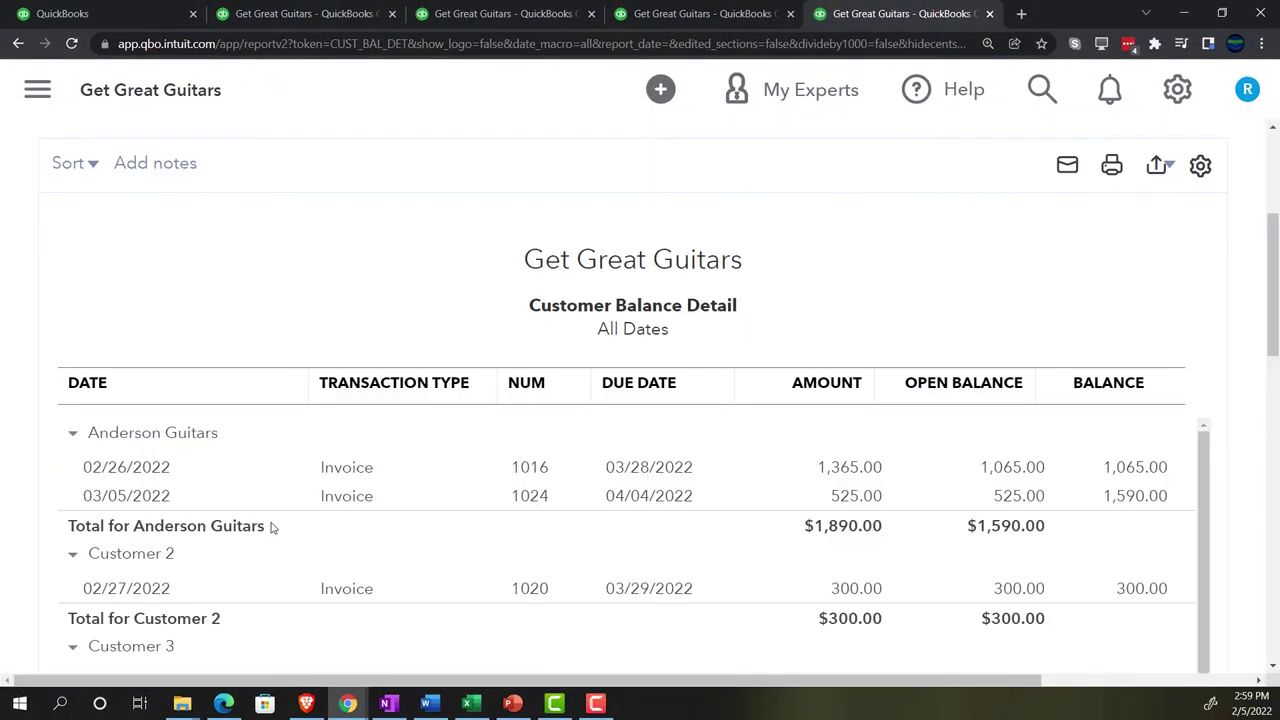
Step: Run the Customer Balance Detail report with a custom period as of 02/28/2022
{"action": "scroll", "coordinate": [272, 526], "scroll_direction": "up", "scroll_amount": 3}
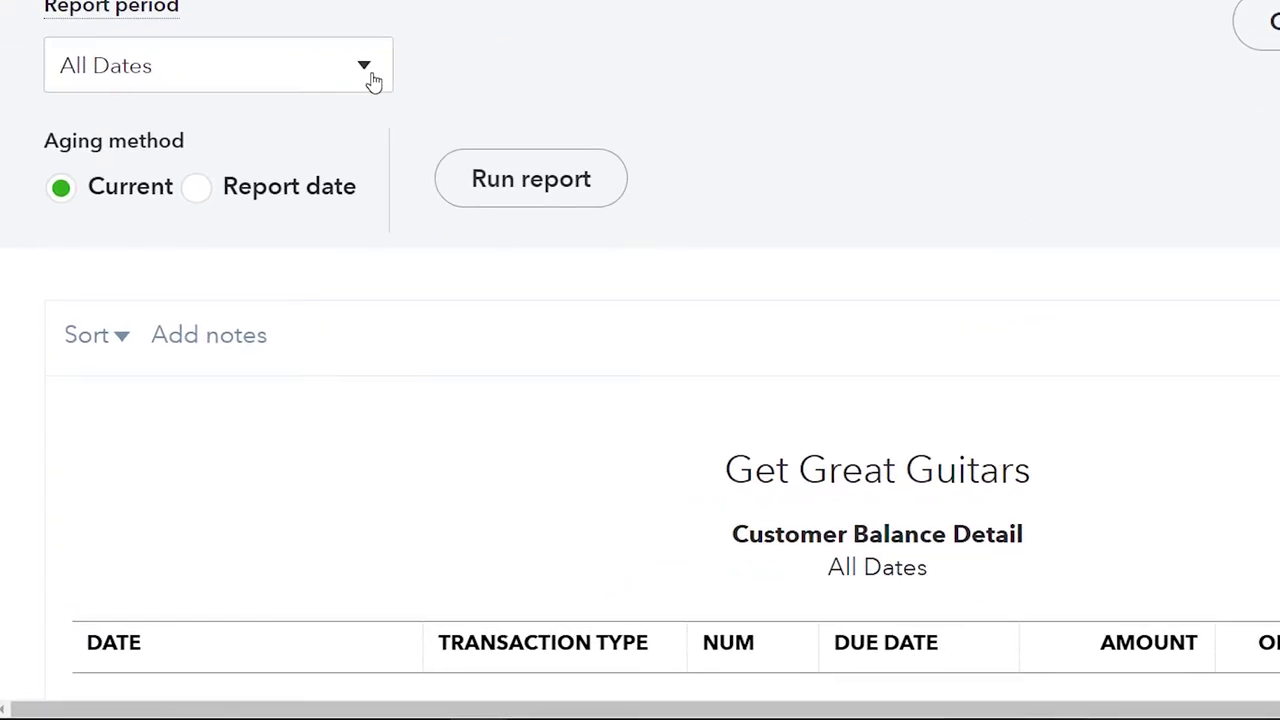
{"action": "left_click", "coordinate": [266, 226]}
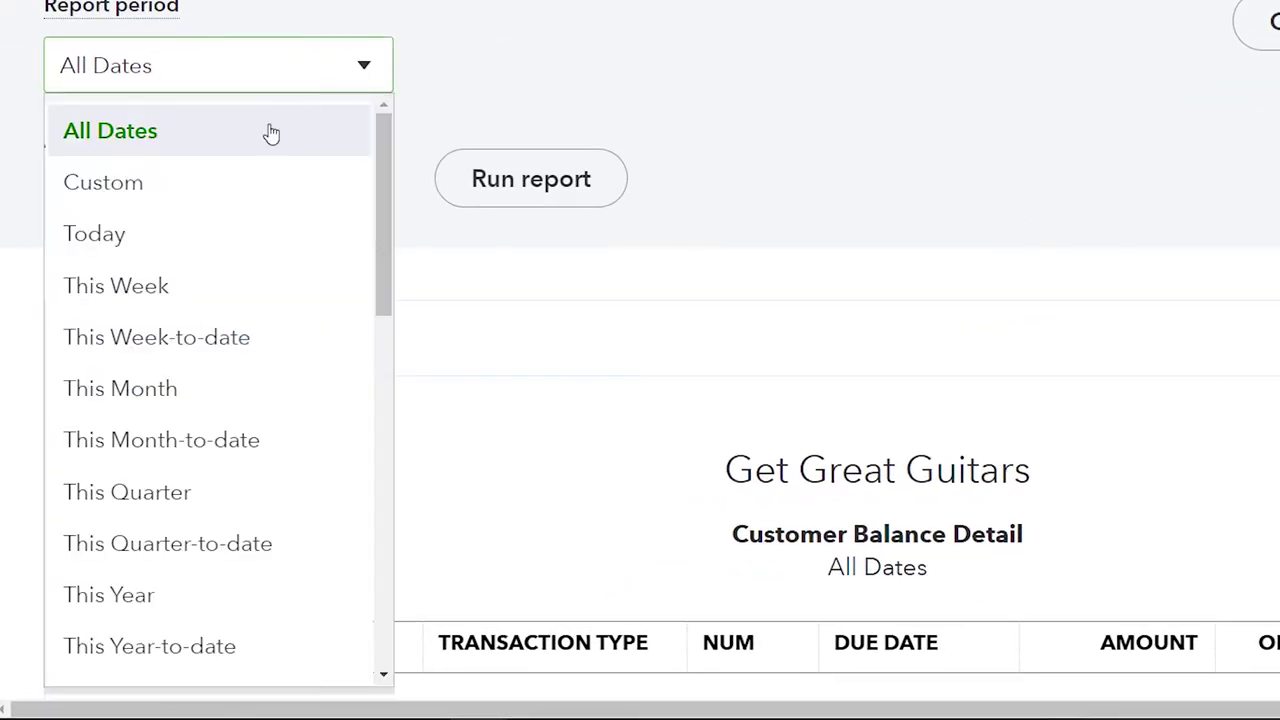
{"action": "left_click", "coordinate": [187, 185]}
{"action": "left_click", "coordinate": [548, 78]}
{"action": "type", "text": "02/28/2022"}
{"action": "left_click", "coordinate": [557, 165]}
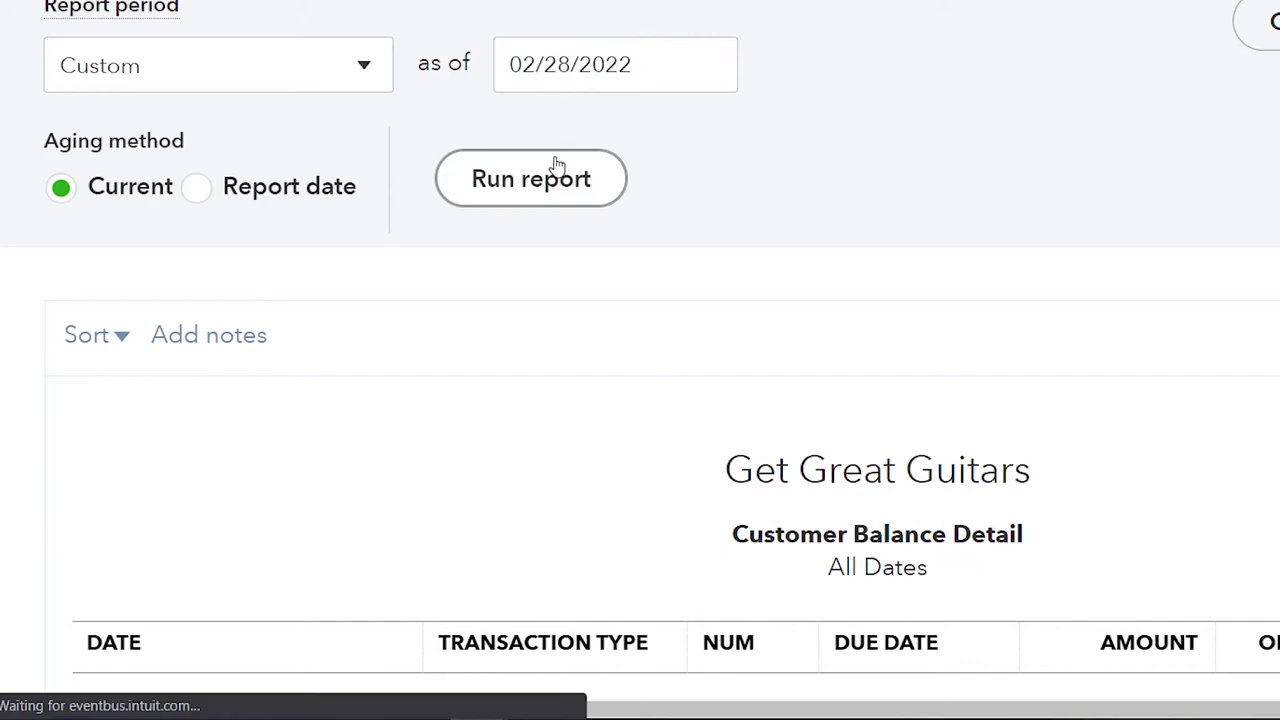
Step: Examine the customers' open balances in the Customer Balance Detail report, including the Eric Music payment
{"action": "scroll", "coordinate": [100, 491], "scroll_direction": "down", "scroll_amount": 5}
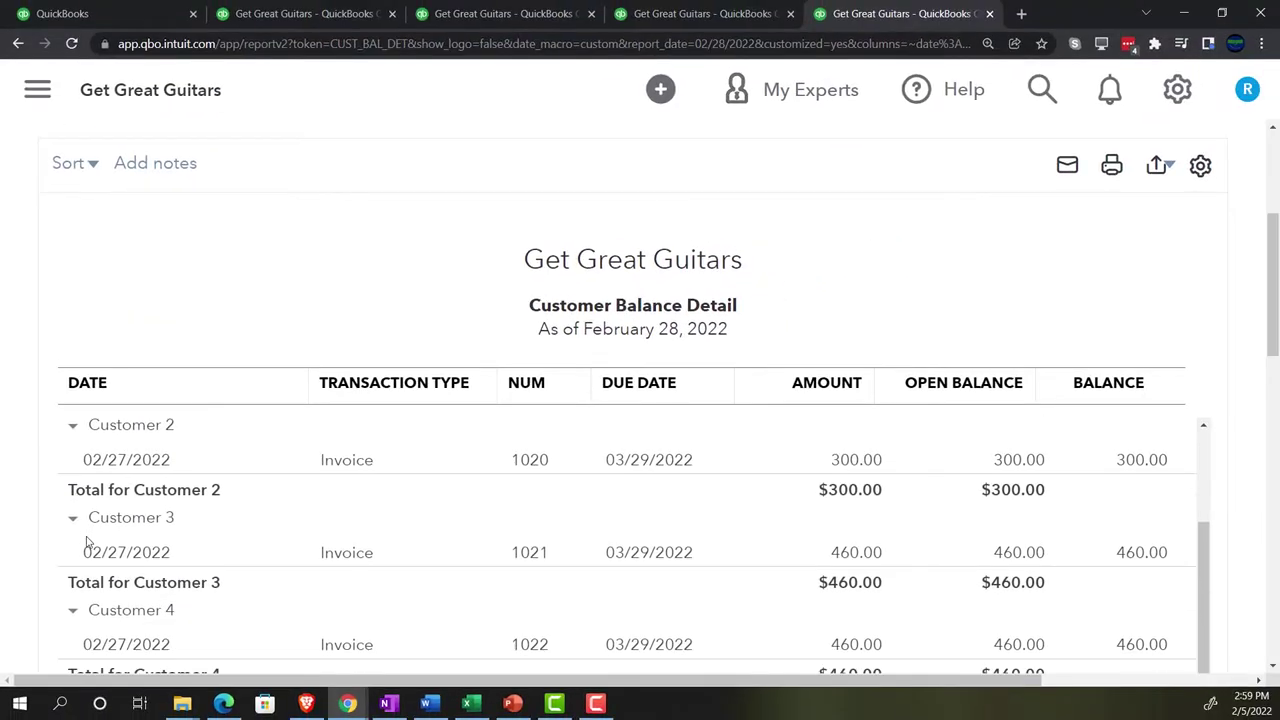
{"action": "scroll", "coordinate": [85, 537], "scroll_direction": "down", "scroll_amount": 3}
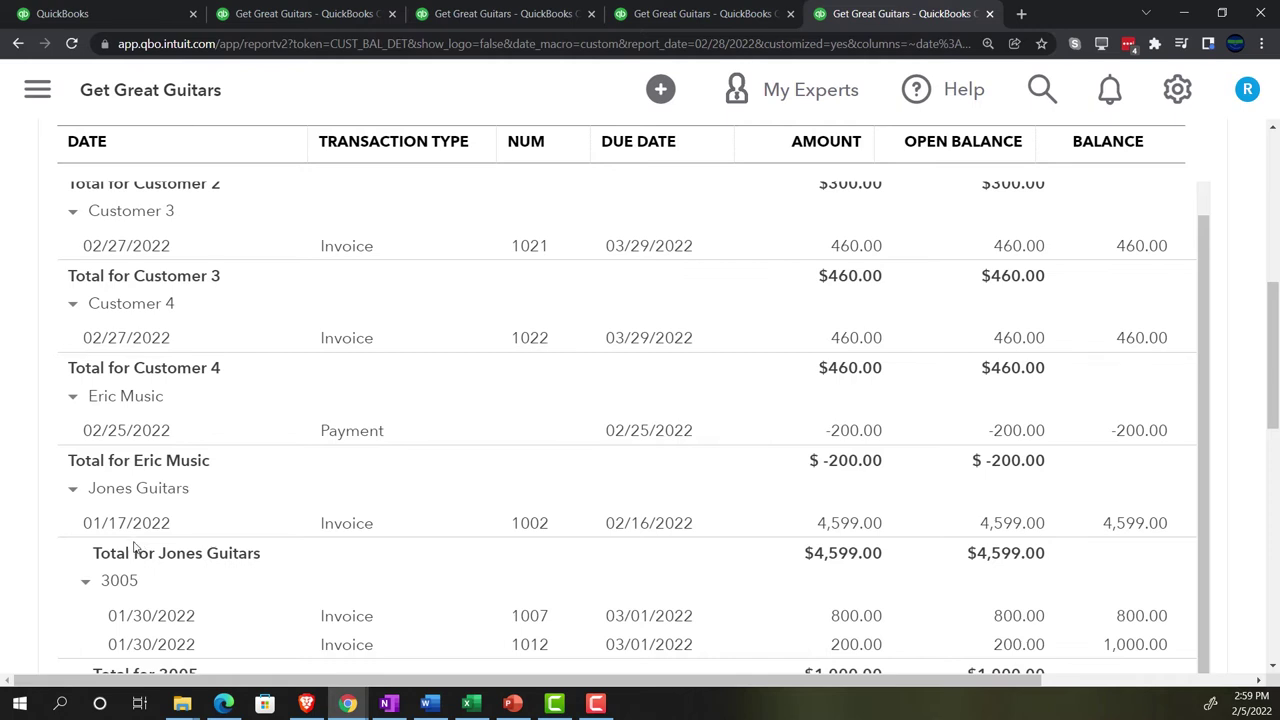
{"action": "scroll", "coordinate": [134, 547], "scroll_direction": "up", "scroll_amount": 1}
{"action": "scroll", "coordinate": [94, 403], "scroll_direction": "up", "scroll_amount": 1}
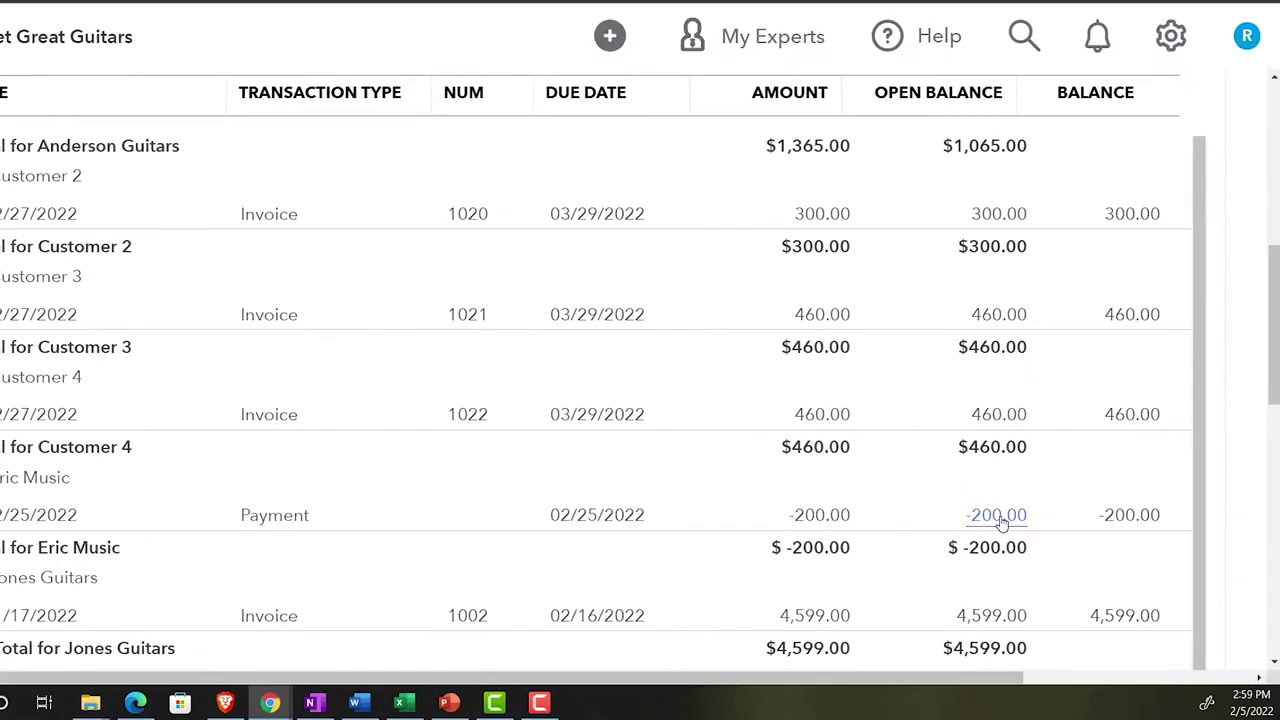
{"action": "scroll", "coordinate": [1068, 522], "scroll_direction": "down", "scroll_amount": 1}
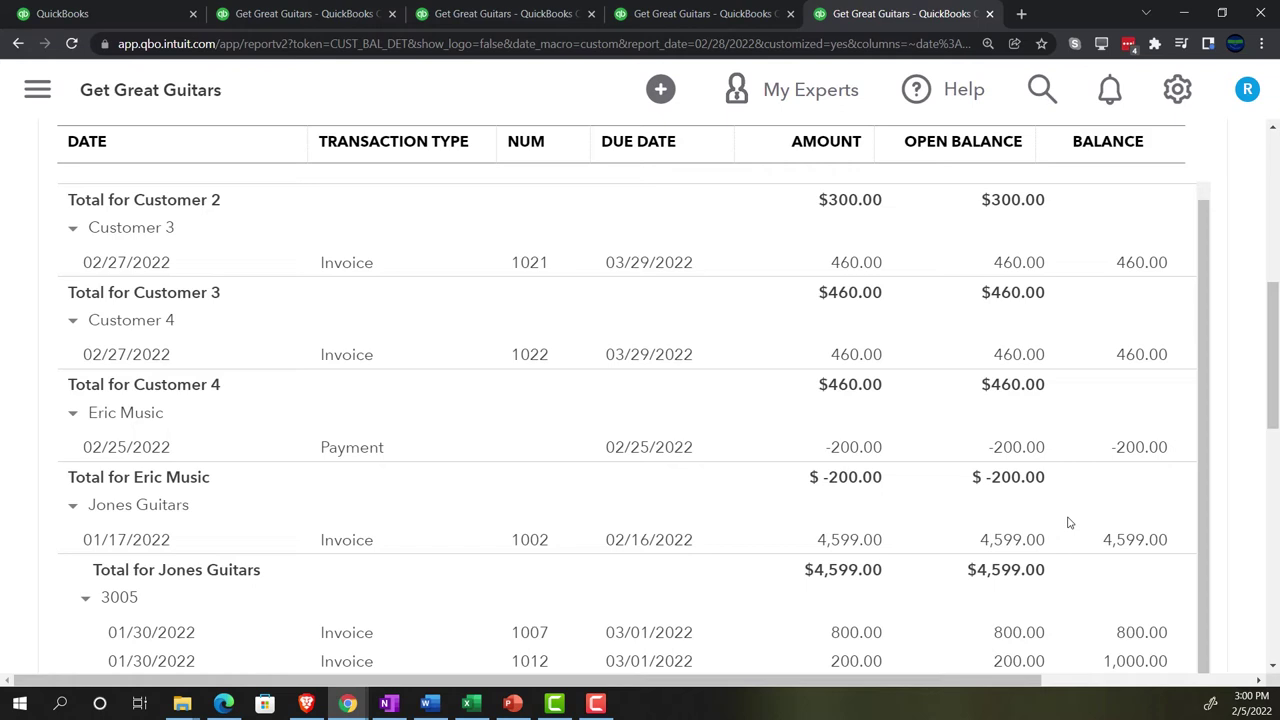
Step: Examine the remaining customer balances in the report, from Jones Guitars down to the ZZZ Adjusting Entry customer and the grand total
{"action": "scroll", "coordinate": [1068, 522], "scroll_direction": "down", "scroll_amount": 1}
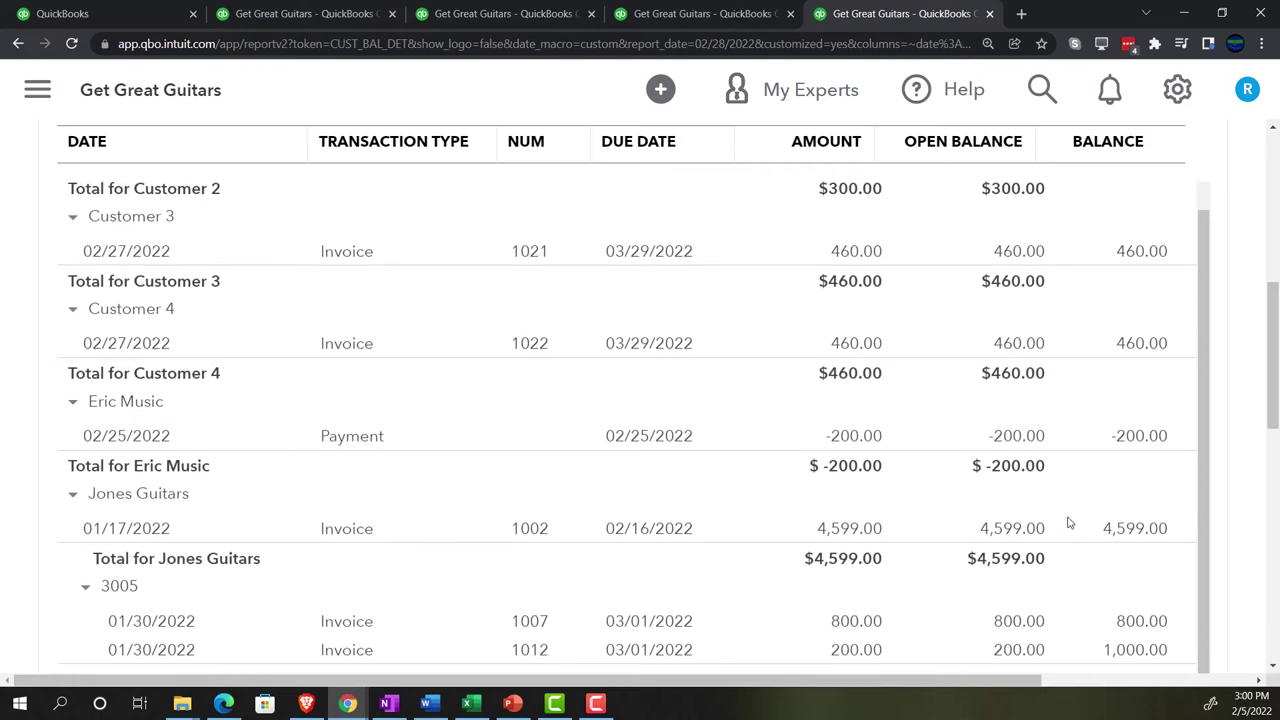
{"action": "scroll", "coordinate": [880, 440], "scroll_direction": "down", "scroll_amount": 3}
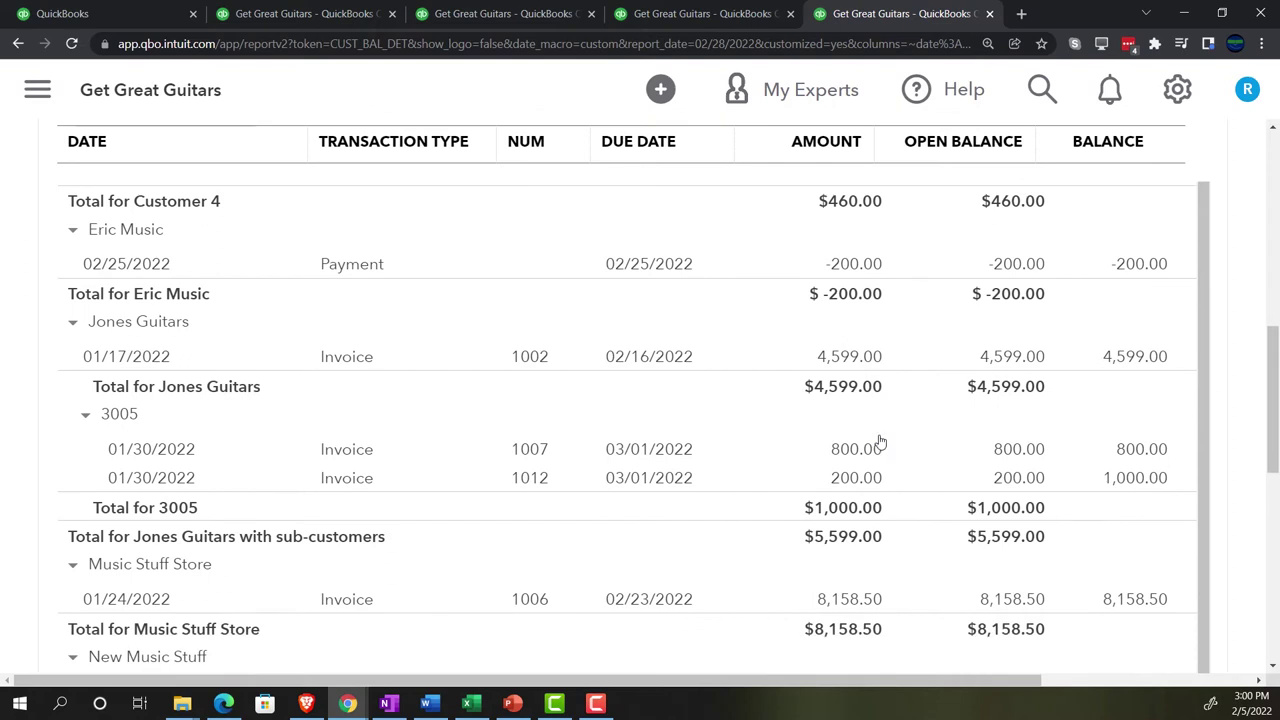
{"action": "scroll", "coordinate": [880, 440], "scroll_direction": "down", "scroll_amount": 3}
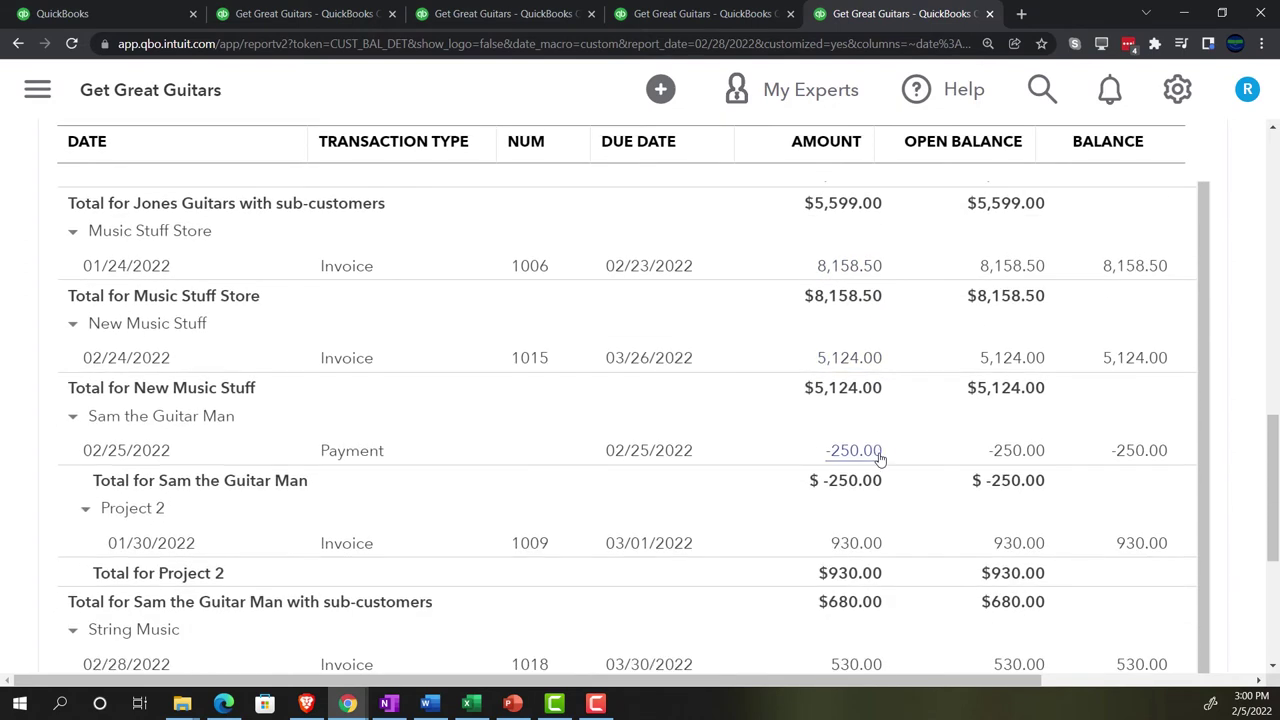
{"action": "scroll", "coordinate": [880, 457], "scroll_direction": "down", "scroll_amount": 5}
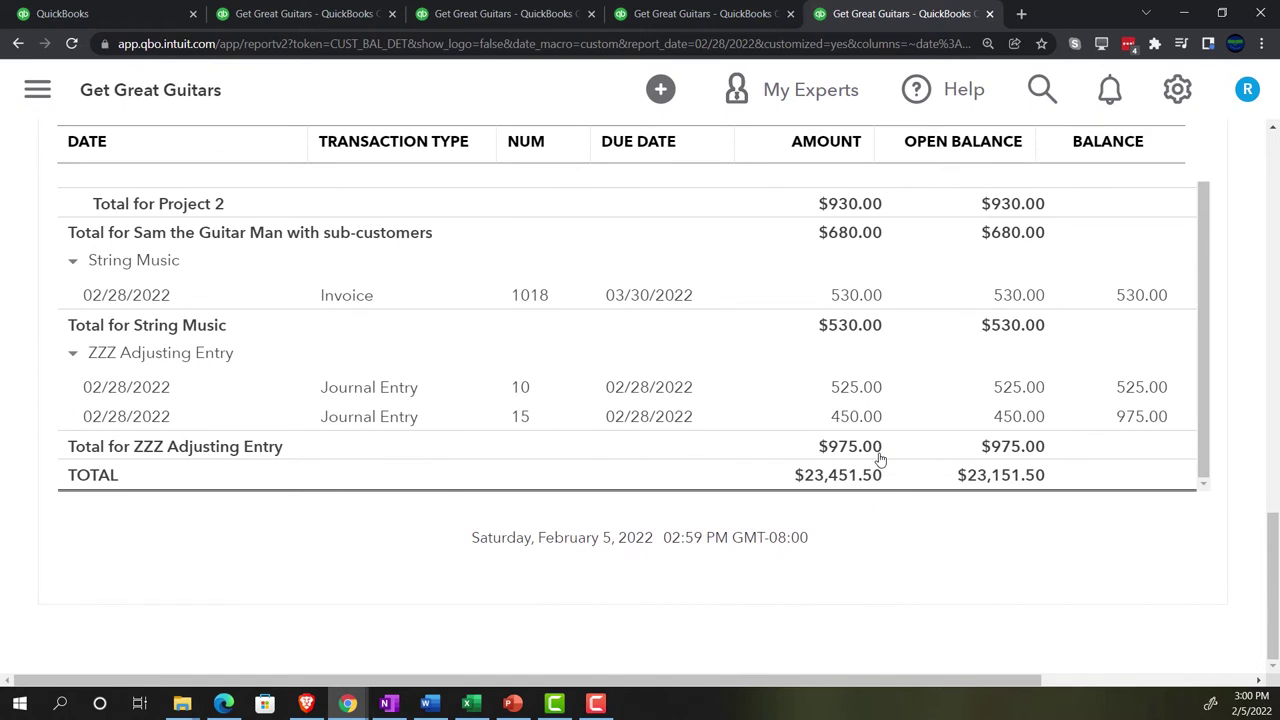
{"action": "scroll", "coordinate": [880, 457], "scroll_direction": "up", "scroll_amount": 1}
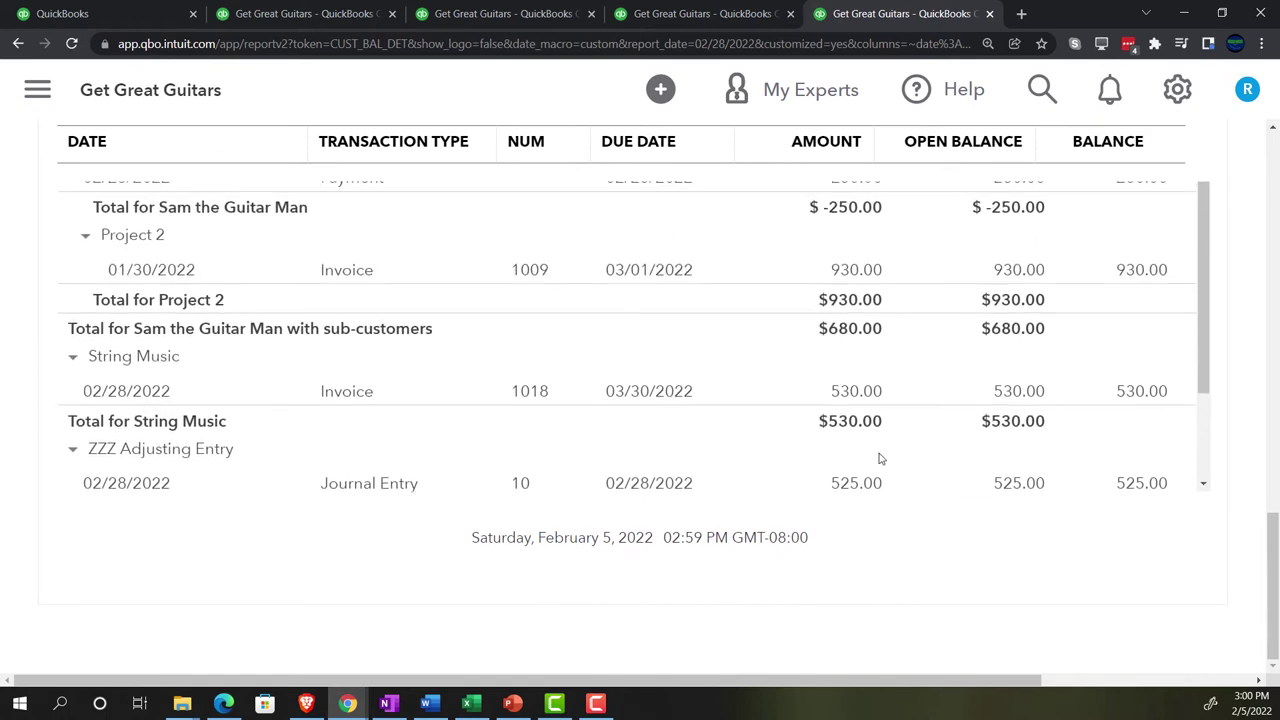
{"action": "scroll", "coordinate": [862, 308], "scroll_direction": "up", "scroll_amount": 1}
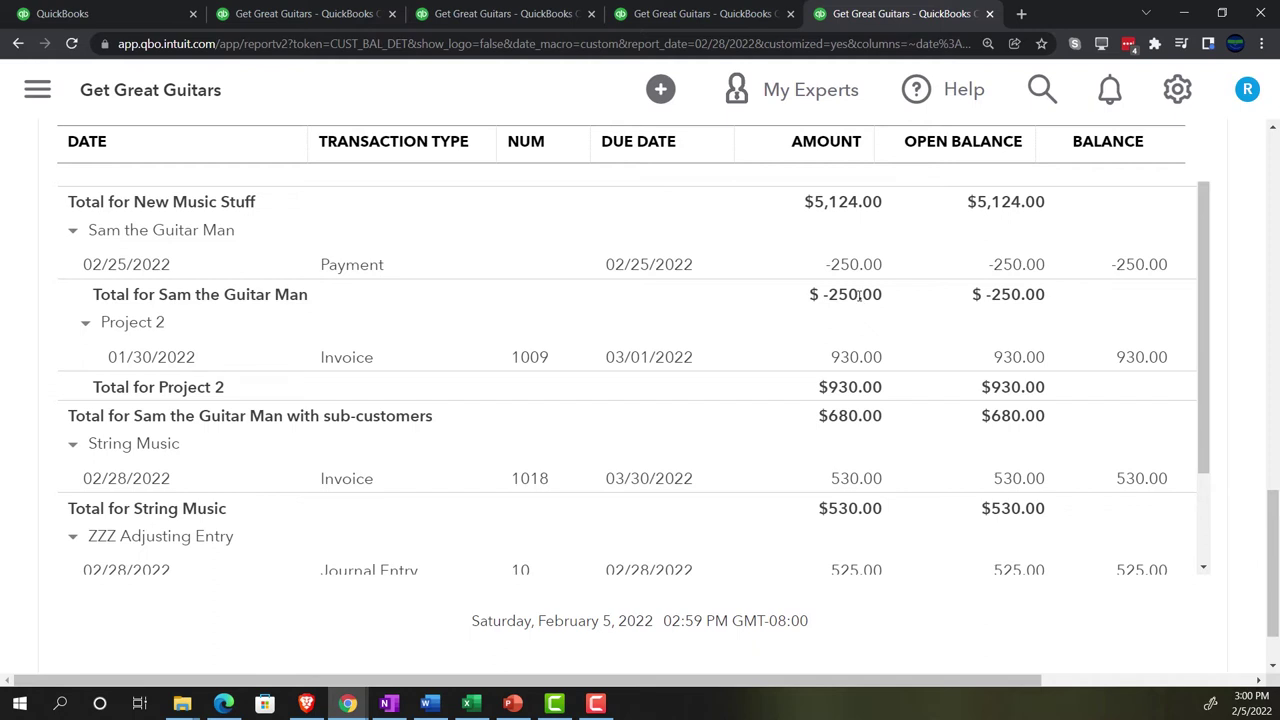
{"action": "scroll", "coordinate": [858, 294], "scroll_direction": "down", "scroll_amount": 1}
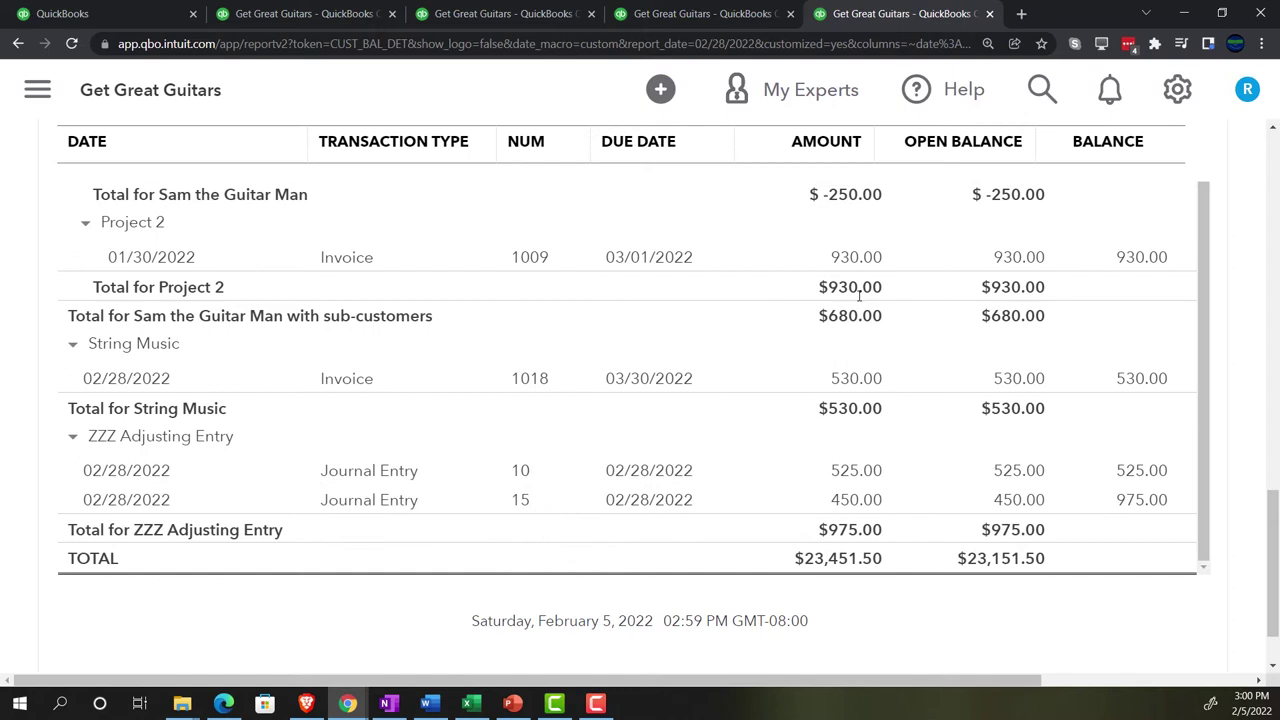
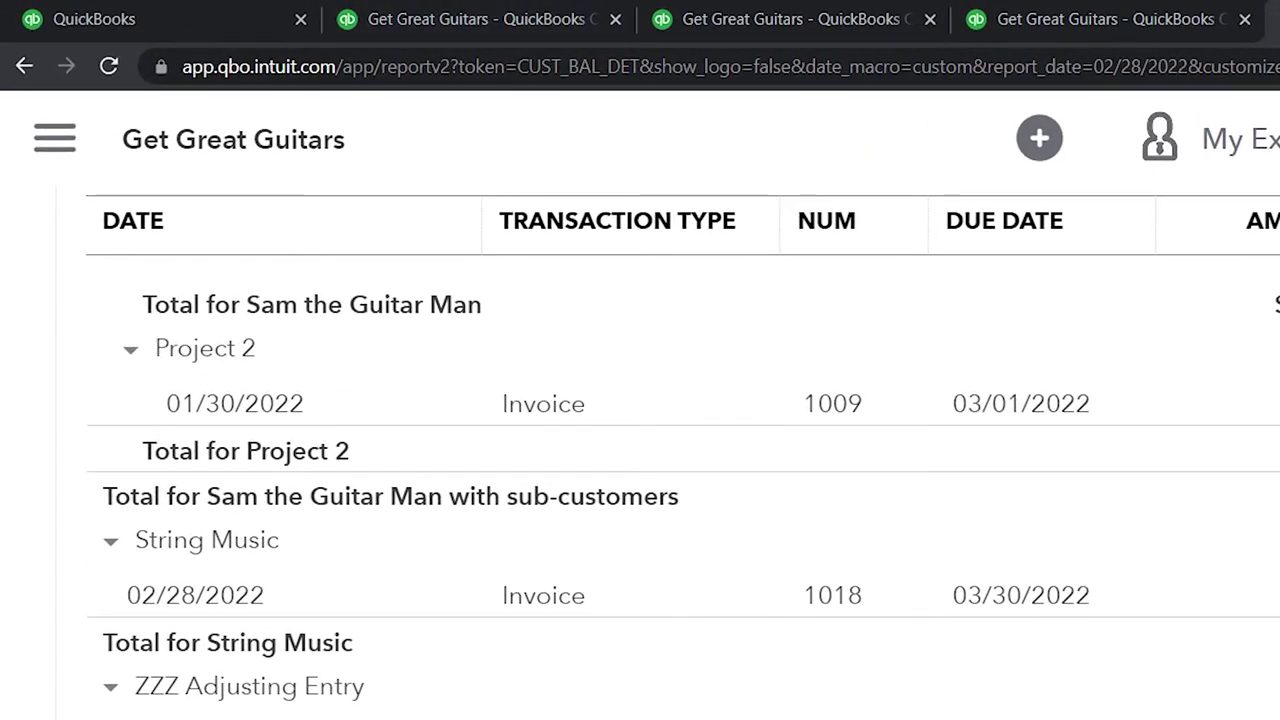
Step: Open journal entry 15 under ZZZ Adjusting Entry, review its debit, credit and name details, and return to the report
{"action": "left_click", "coordinate": [1019, 510]}
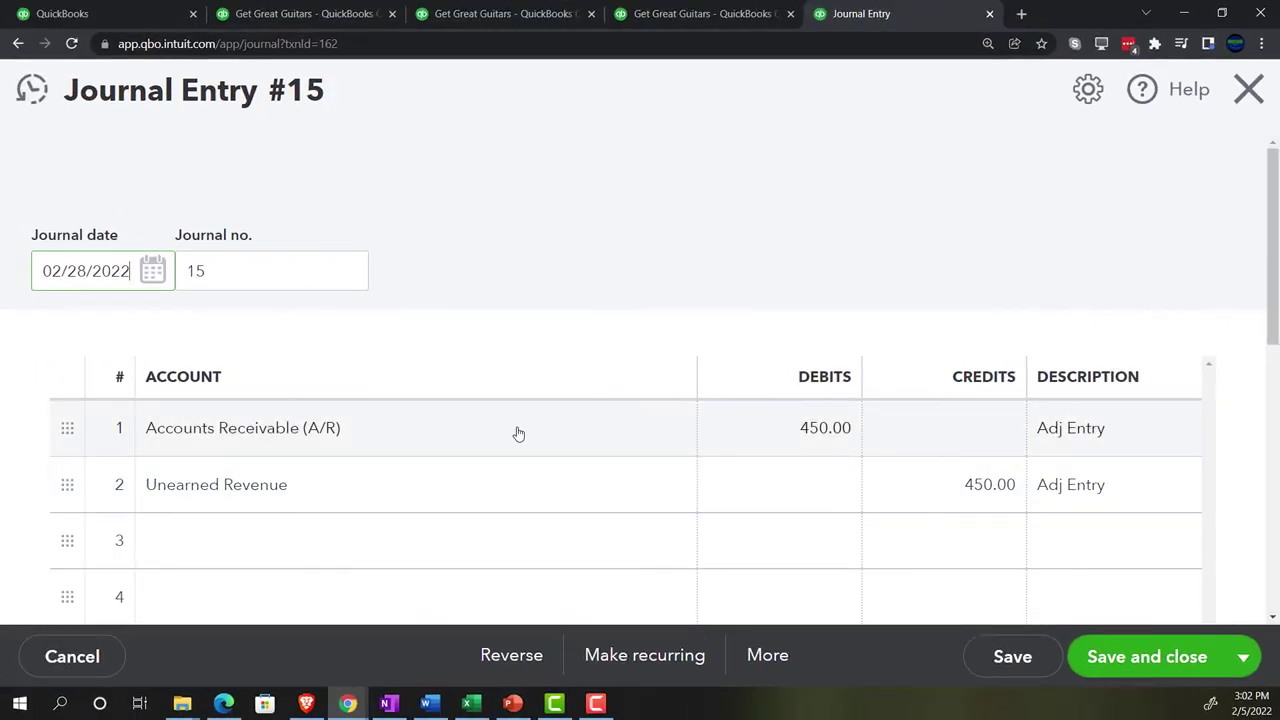
{"action": "key", "text": "ctrl+minus"}
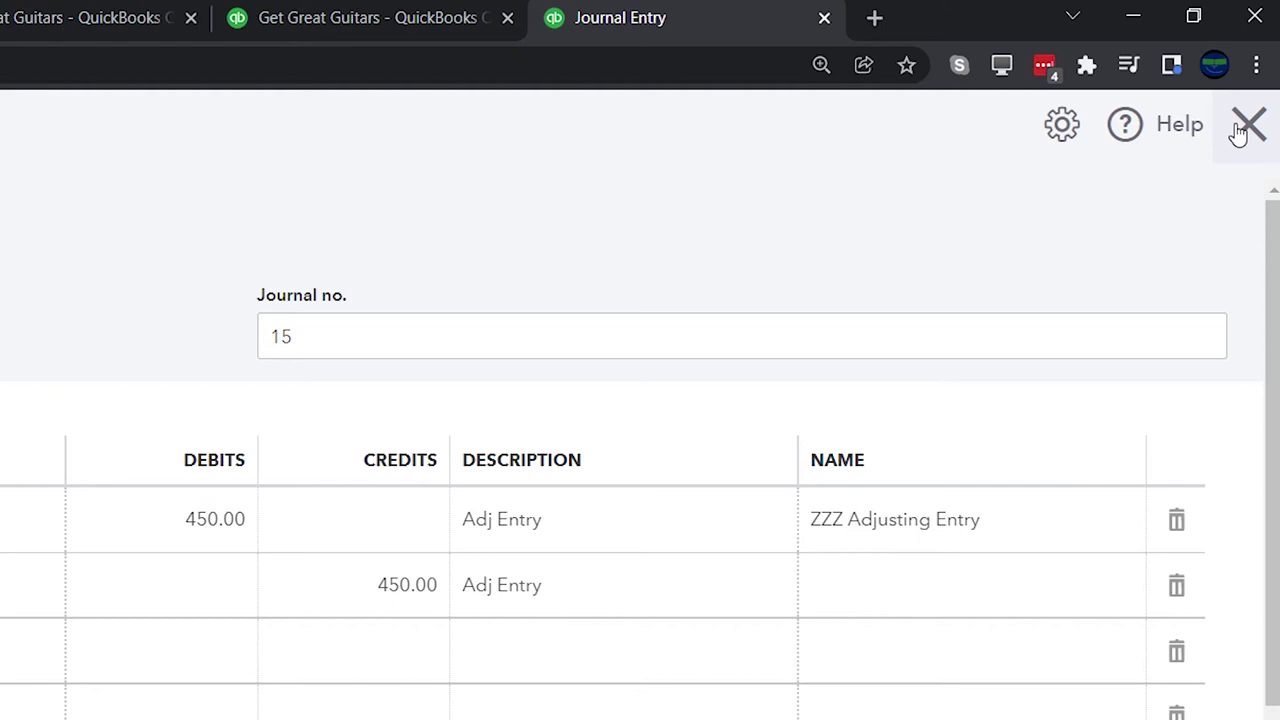
{"action": "left_click", "coordinate": [1240, 130]}
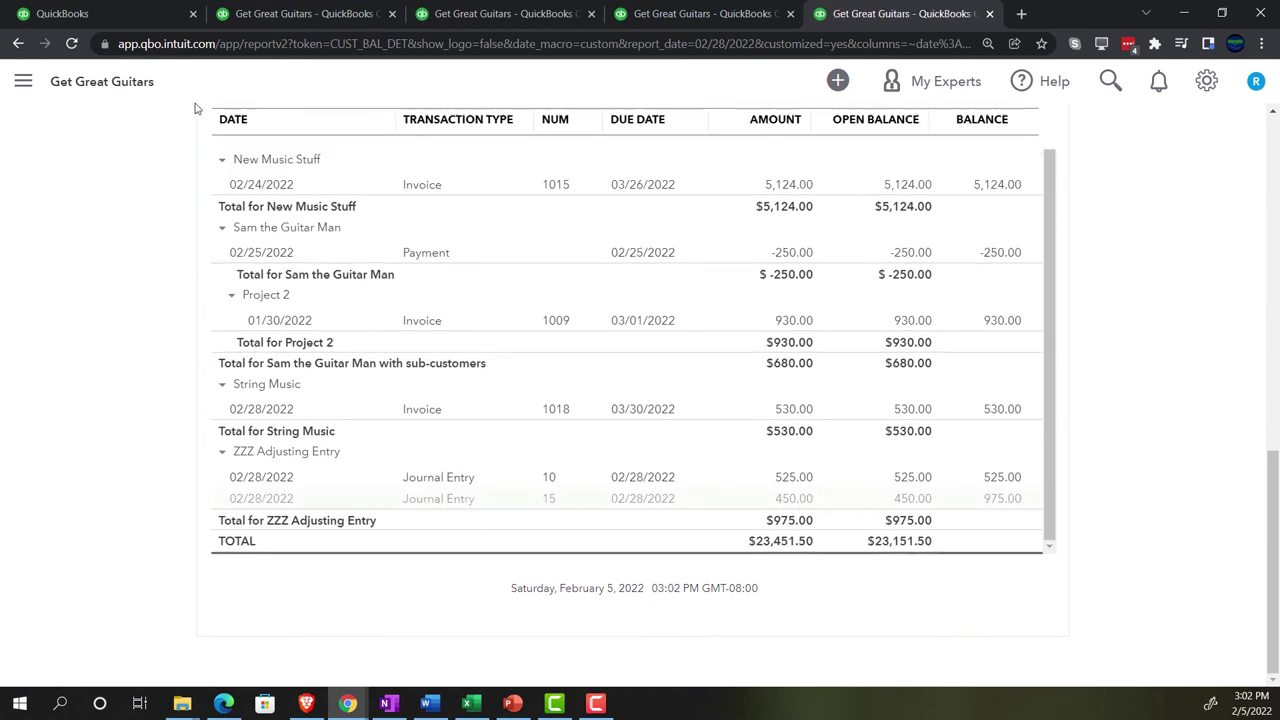
{"action": "scroll", "coordinate": [125, 180], "scroll_direction": "up", "scroll_amount": 5}
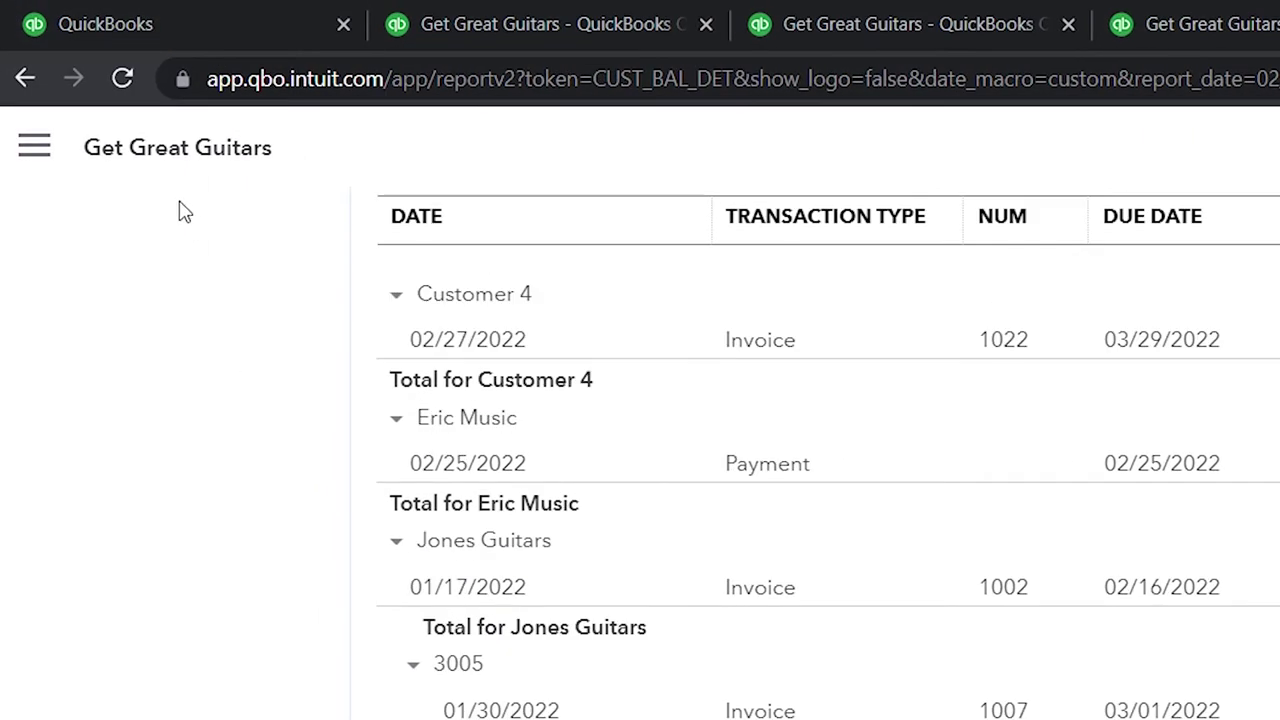
Step: Go back to the QuickBooks homepage browser tab and start a new journal entry
{"action": "left_click", "coordinate": [167, 27]}
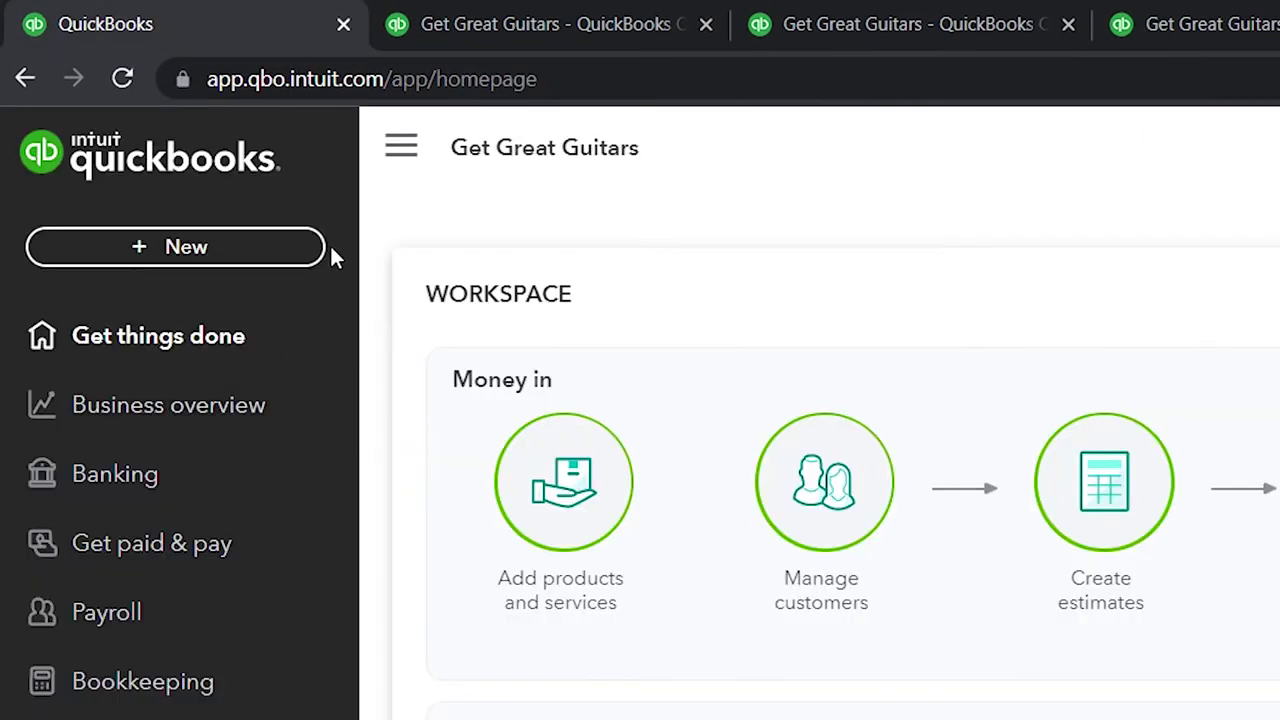
{"action": "left_click", "coordinate": [400, 148]}
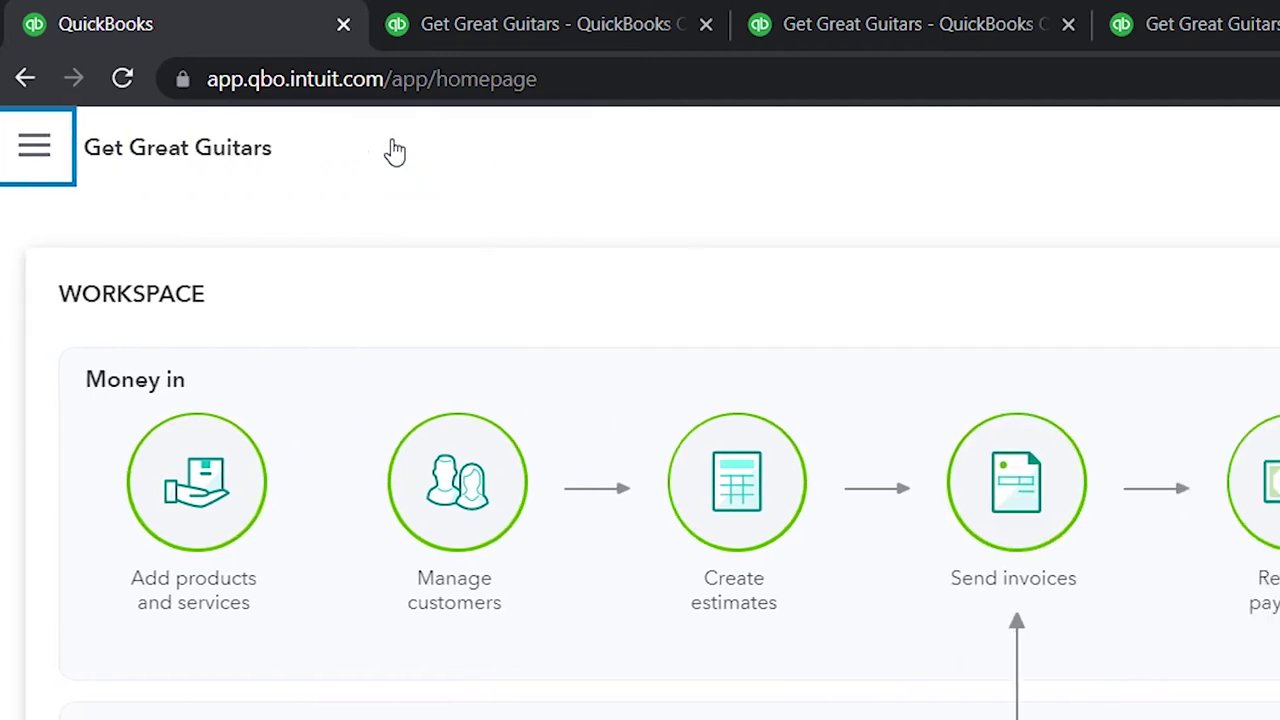
{"action": "left_click", "coordinate": [58, 170]}
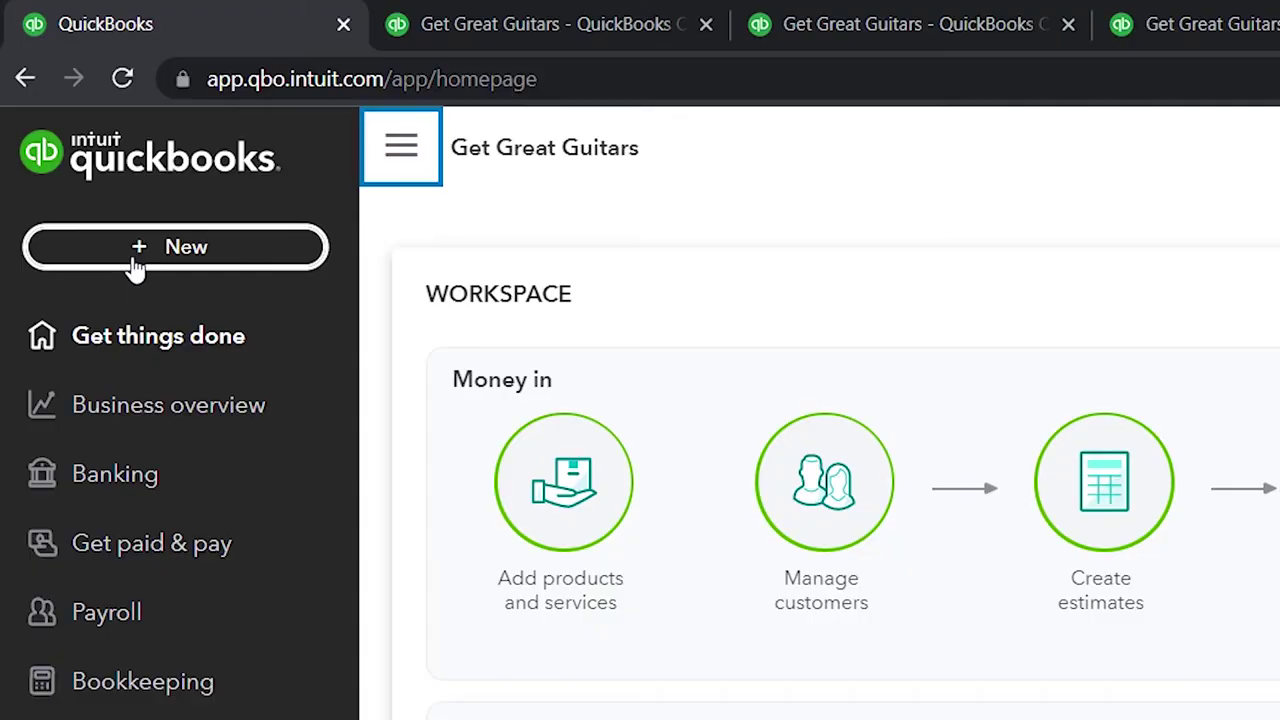
{"action": "left_click", "coordinate": [133, 262]}
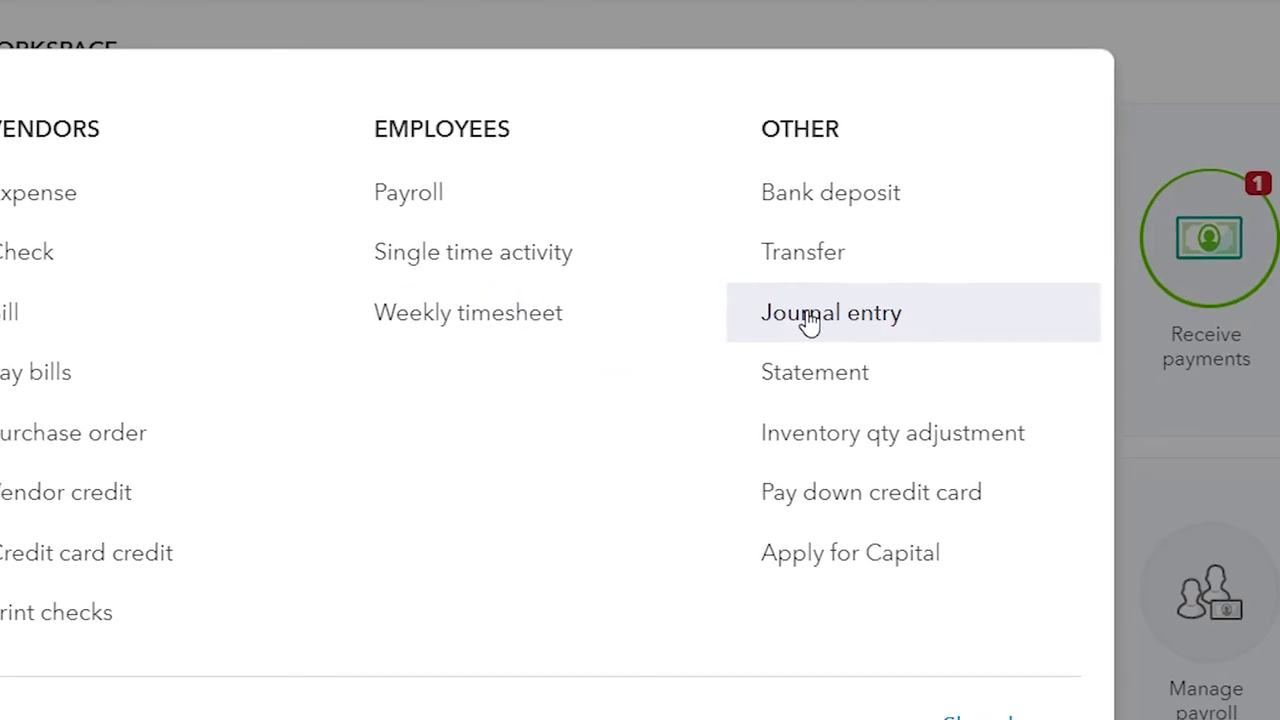
{"action": "left_click", "coordinate": [1275, 567]}
{"action": "left_click", "coordinate": [818, 313]}
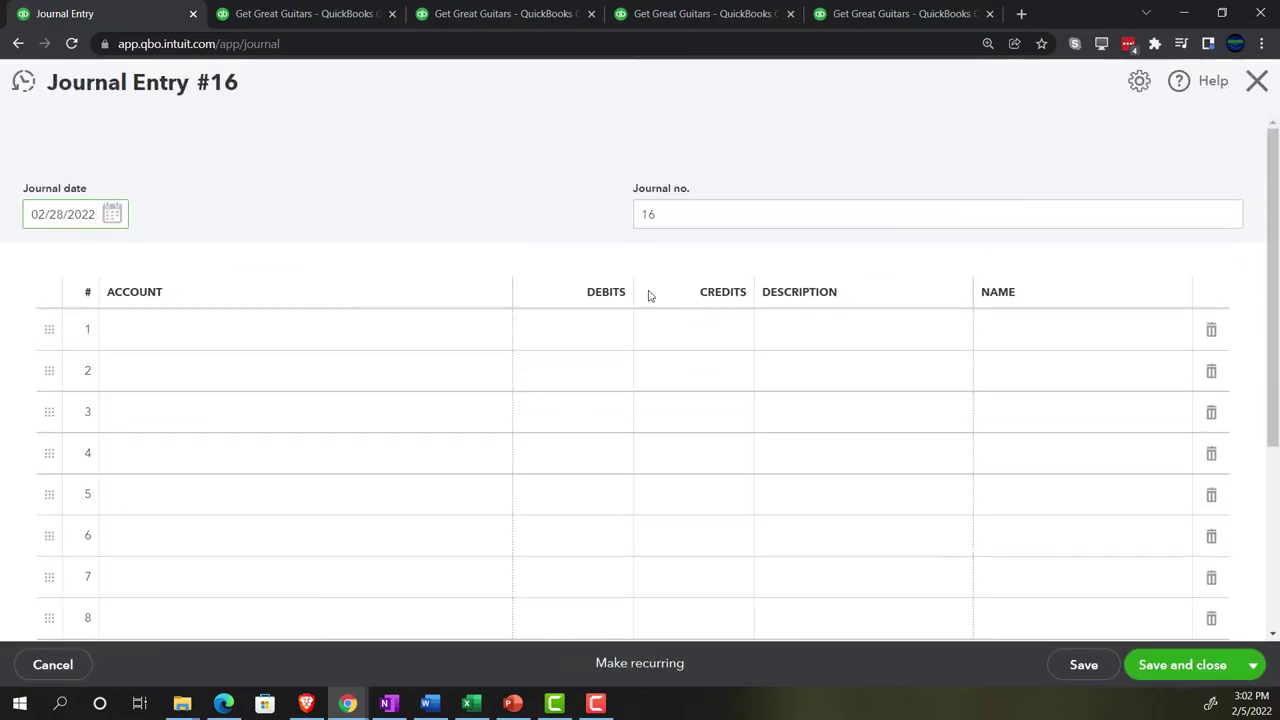
Step: Set the new journal entry's date to 03/01/2022
{"action": "left_click_drag", "start_coordinate": [98, 214], "coordinate": [2, 216]}
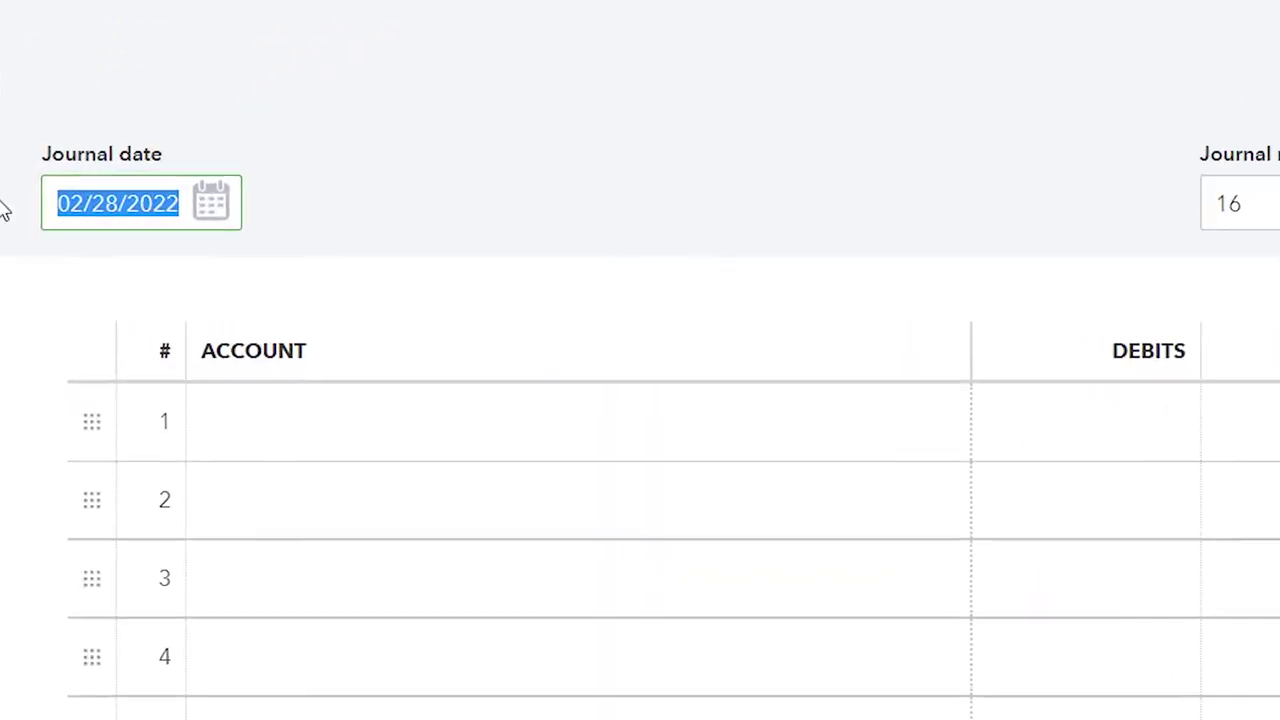
{"action": "key", "text": "plus"}
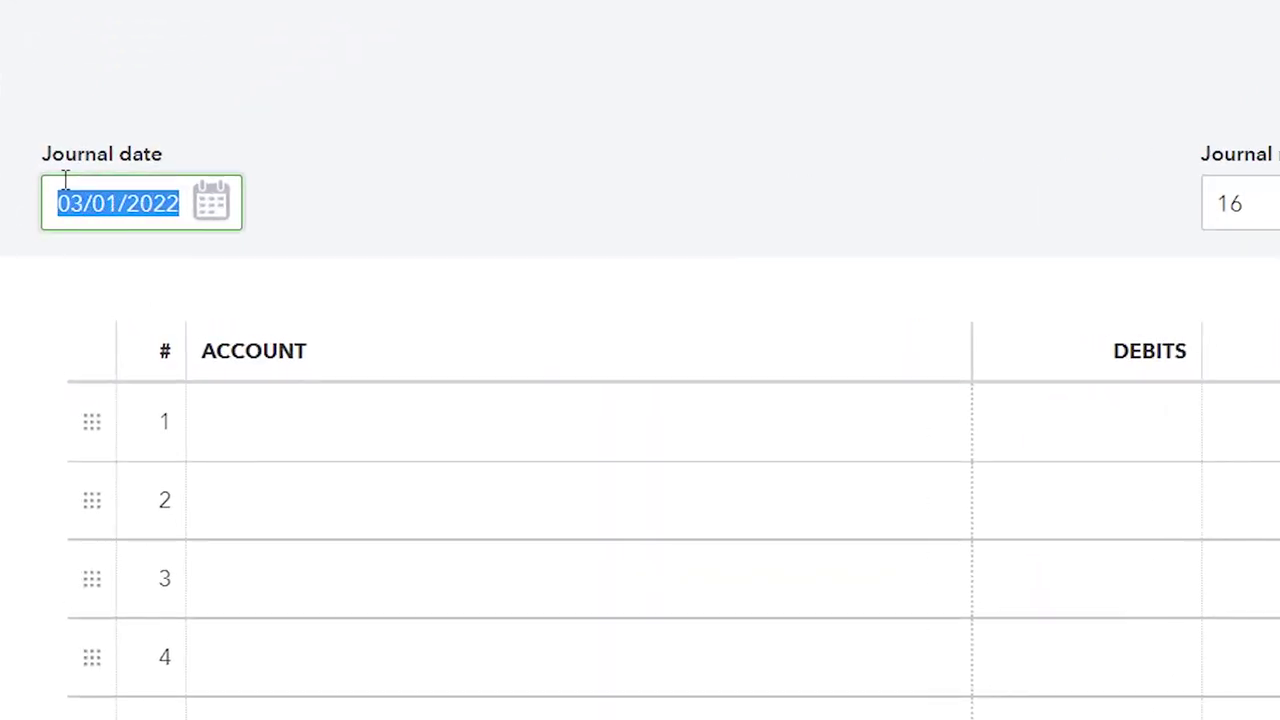
{"action": "key", "text": "Tab"}
{"action": "key", "text": "Tab"}
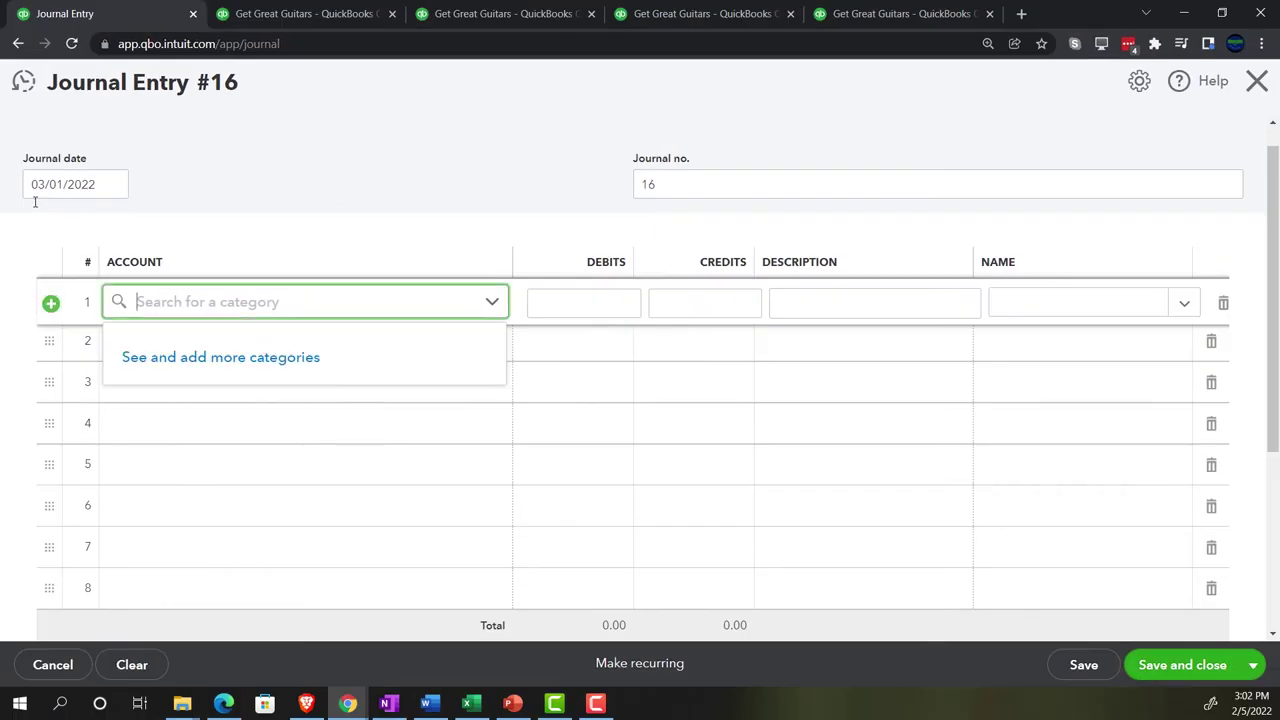
Step: On the first journal line, choose the Accounts Receivable (A/R) account and enter a credit of 450.00
{"action": "type", "text": "a"}
{"action": "key", "text": "BackSpace"}
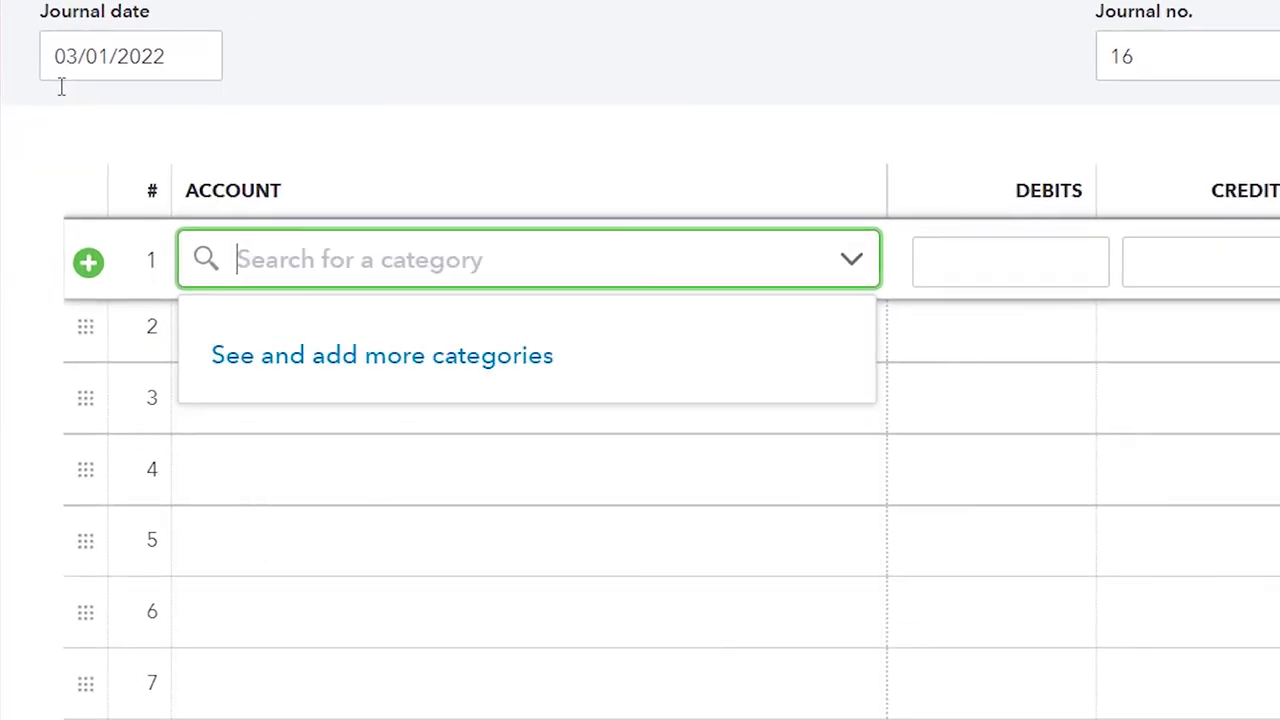
{"action": "type", "text": "un"}
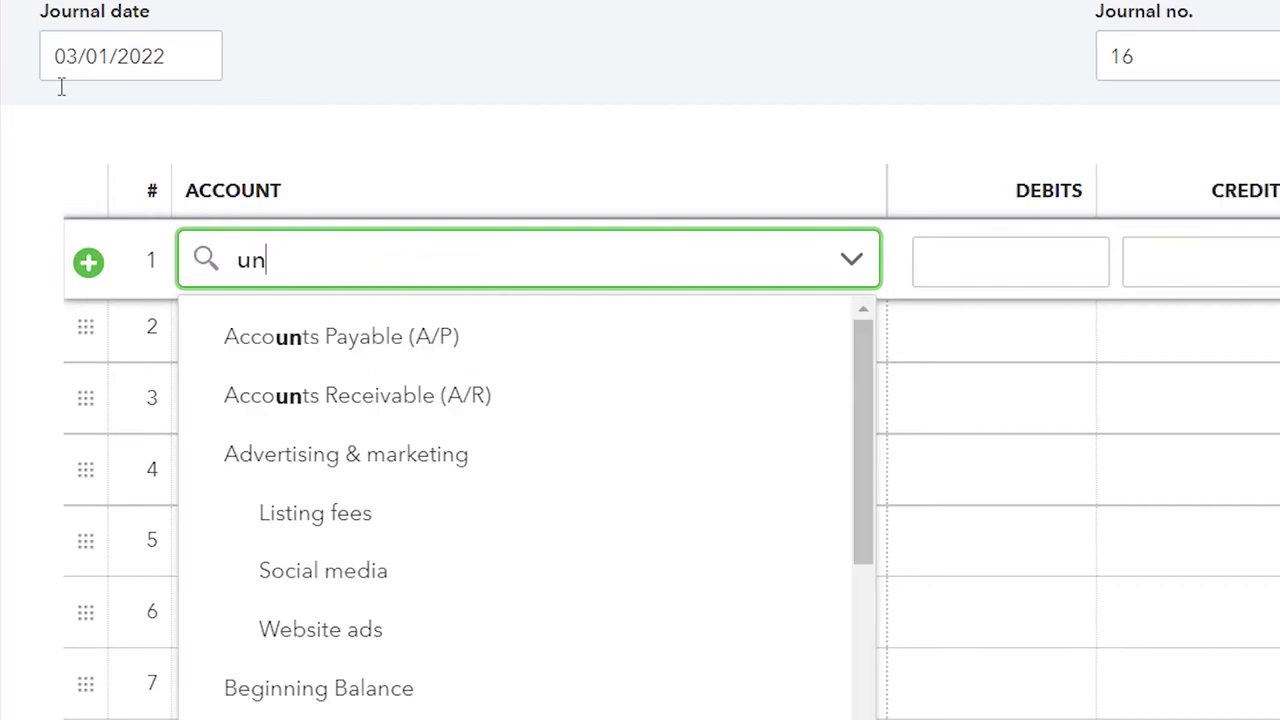
{"action": "key", "text": "BackSpace"}
{"action": "key", "text": "BackSpace"}
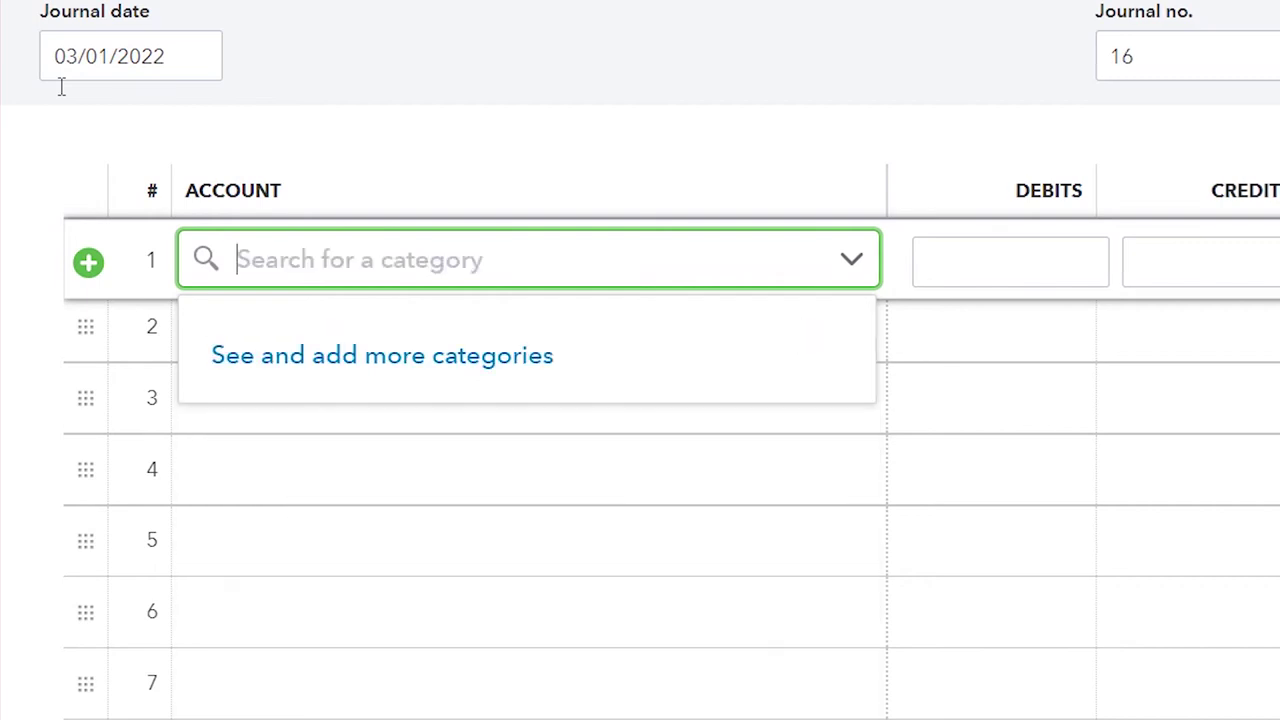
{"action": "type", "text": "a"}
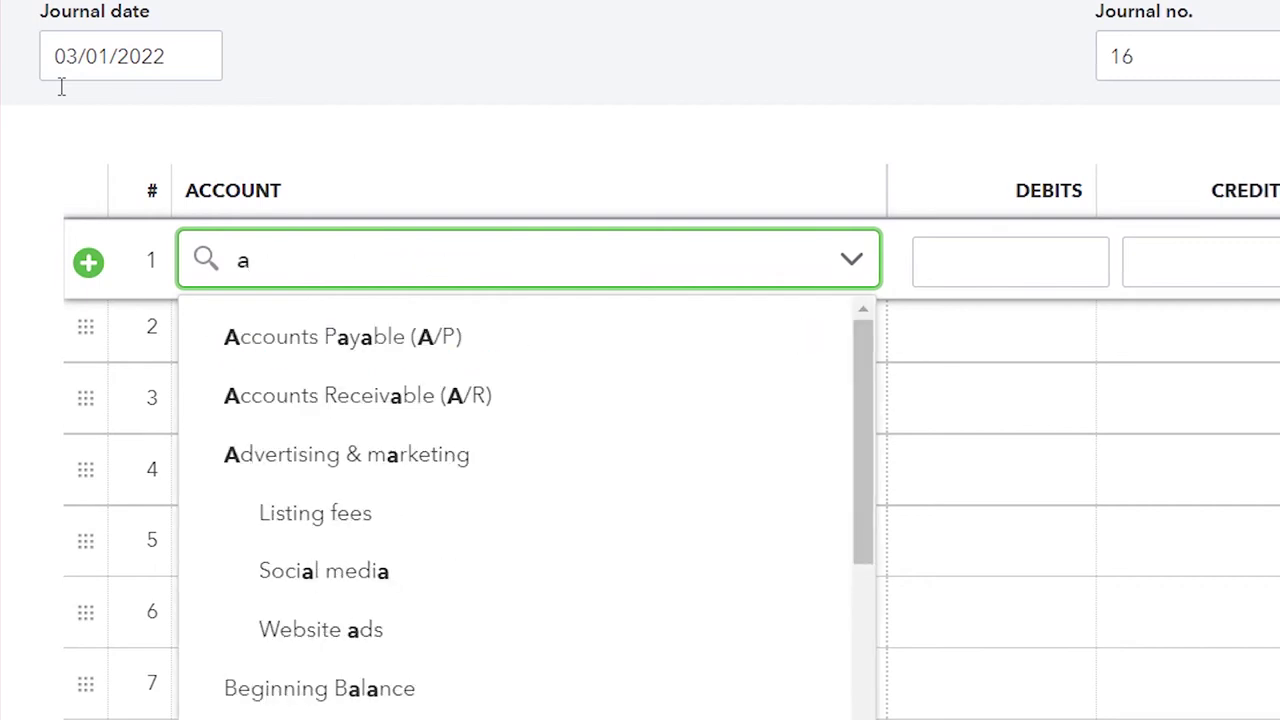
{"action": "key", "text": "Down"}
{"action": "key", "text": "Down"}
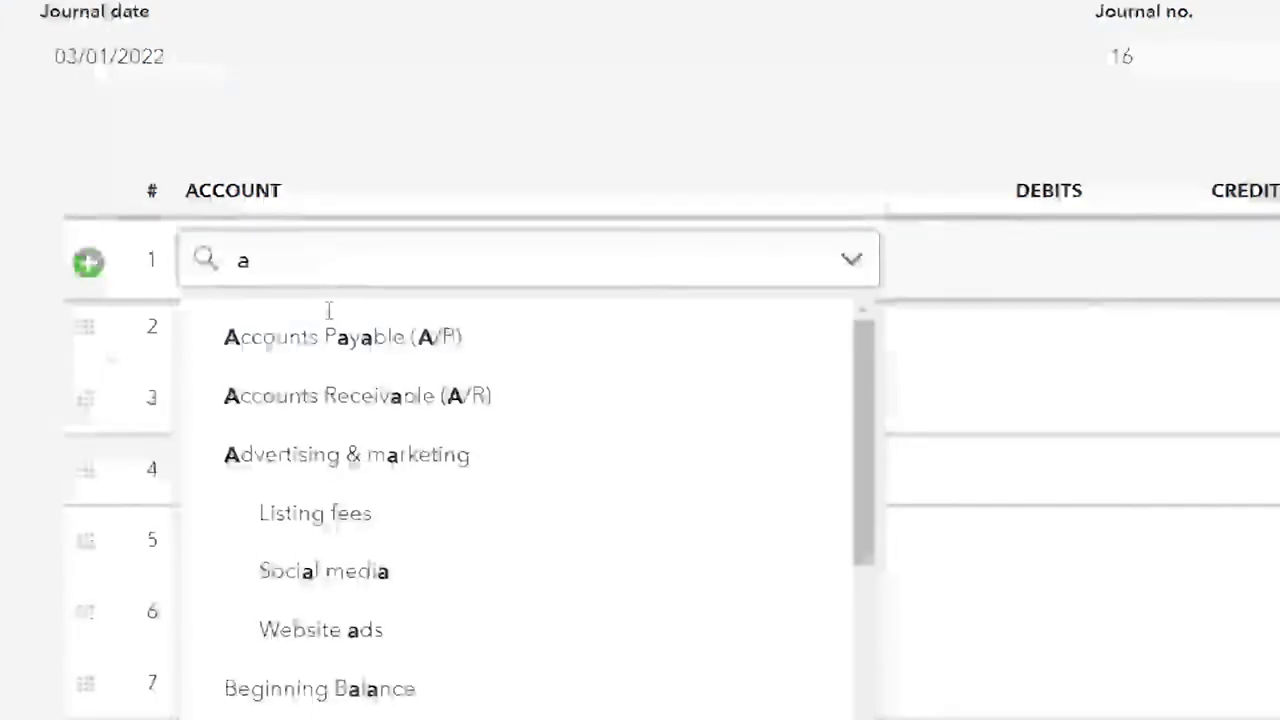
{"action": "left_click", "coordinate": [340, 398]}
{"action": "key", "text": "Tab"}
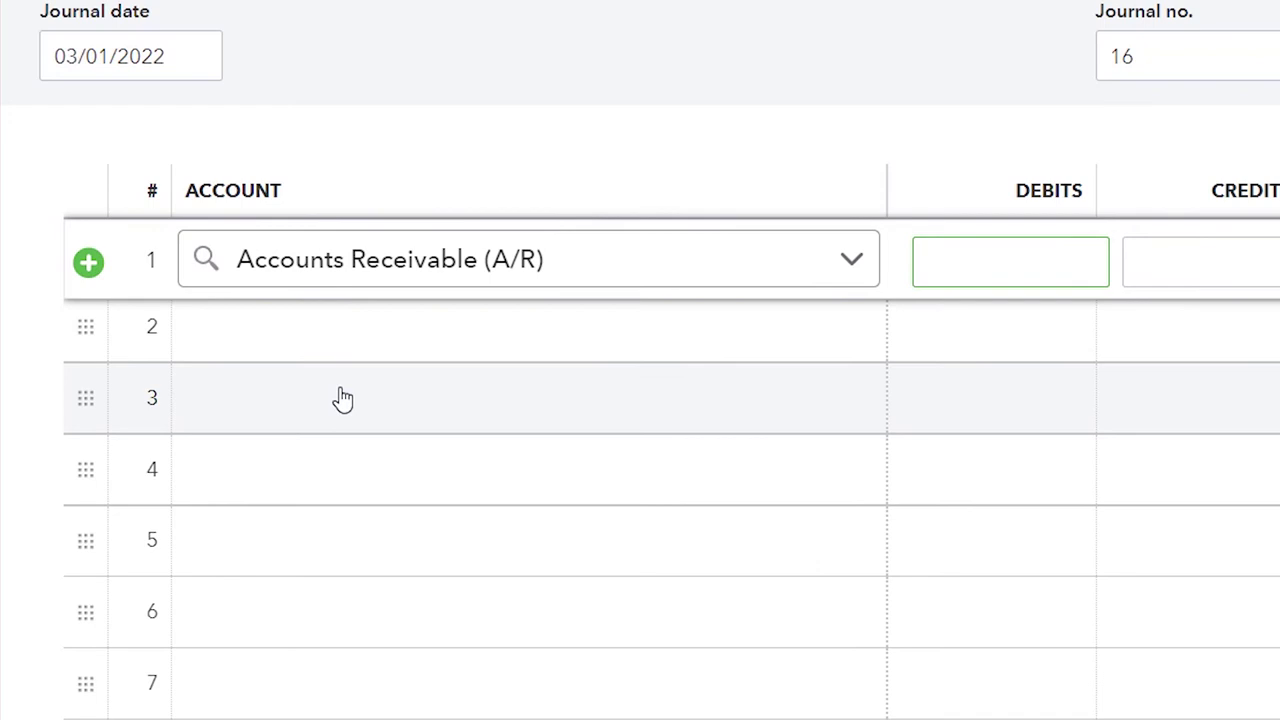
{"action": "key", "text": "Tab"}
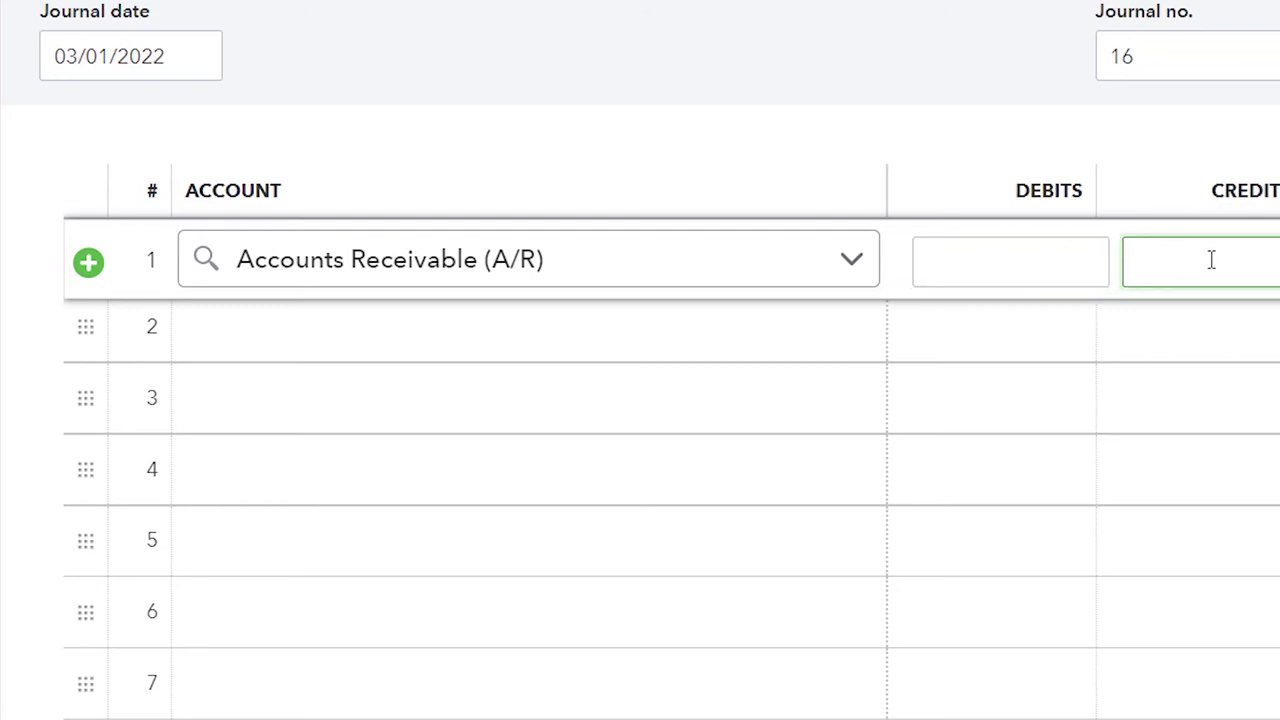
{"action": "type", "text": "450"}
{"action": "key", "text": "Tab"}
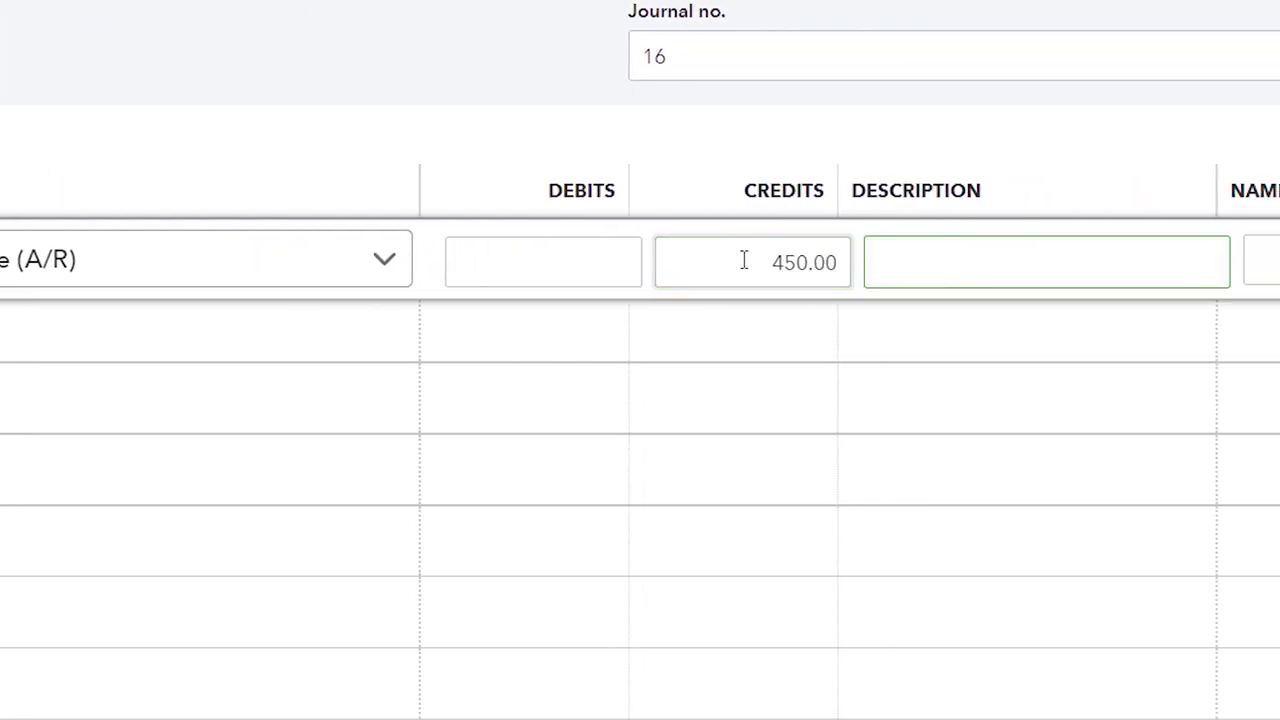
Step: Enter "Reversing entry" as the description of the Accounts Receivable line
{"action": "type", "text": "Aso"}
{"action": "key", "text": "BackSpace"}
{"action": "key", "text": "BackSpace"}
{"action": "type", "text": "dj entry"}
{"action": "key", "text": "Tab"}
{"action": "left_click_drag", "start_coordinate": [574, 254], "coordinate": [400, 256]}
{"action": "type", "text": "Revers"}
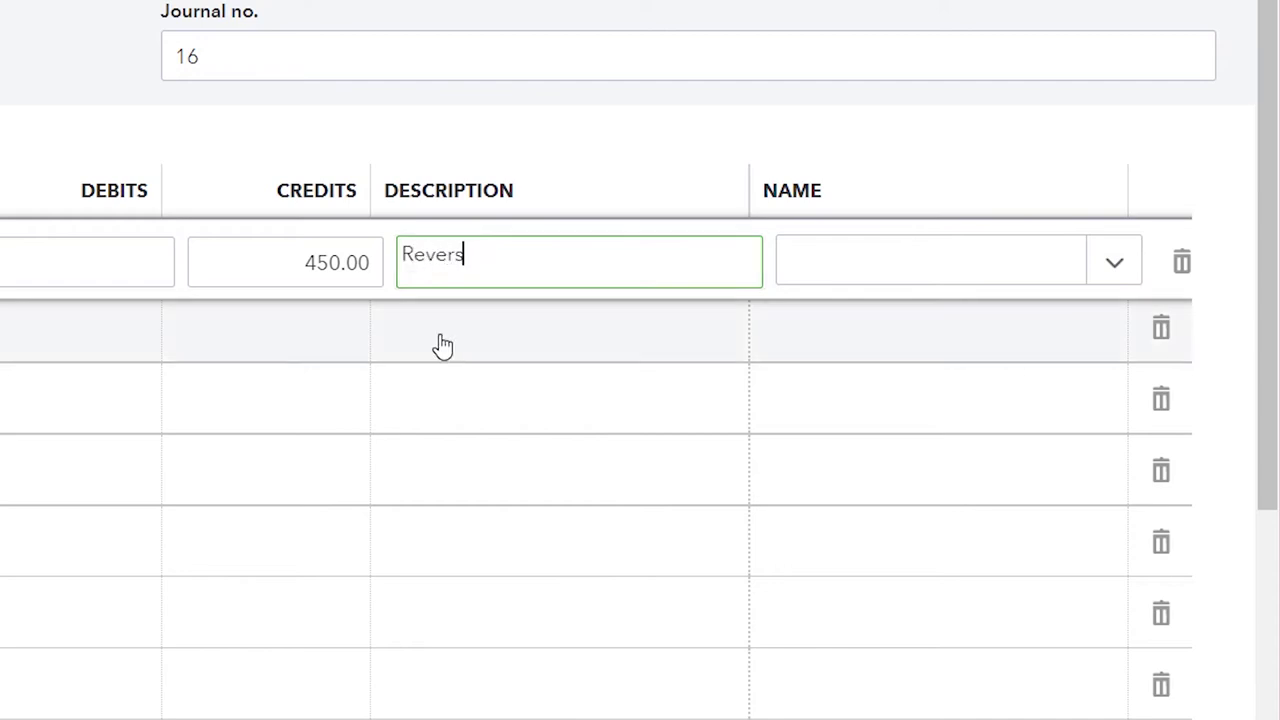
{"action": "type", "text": "ing entry"}
{"action": "key", "text": "Tab"}
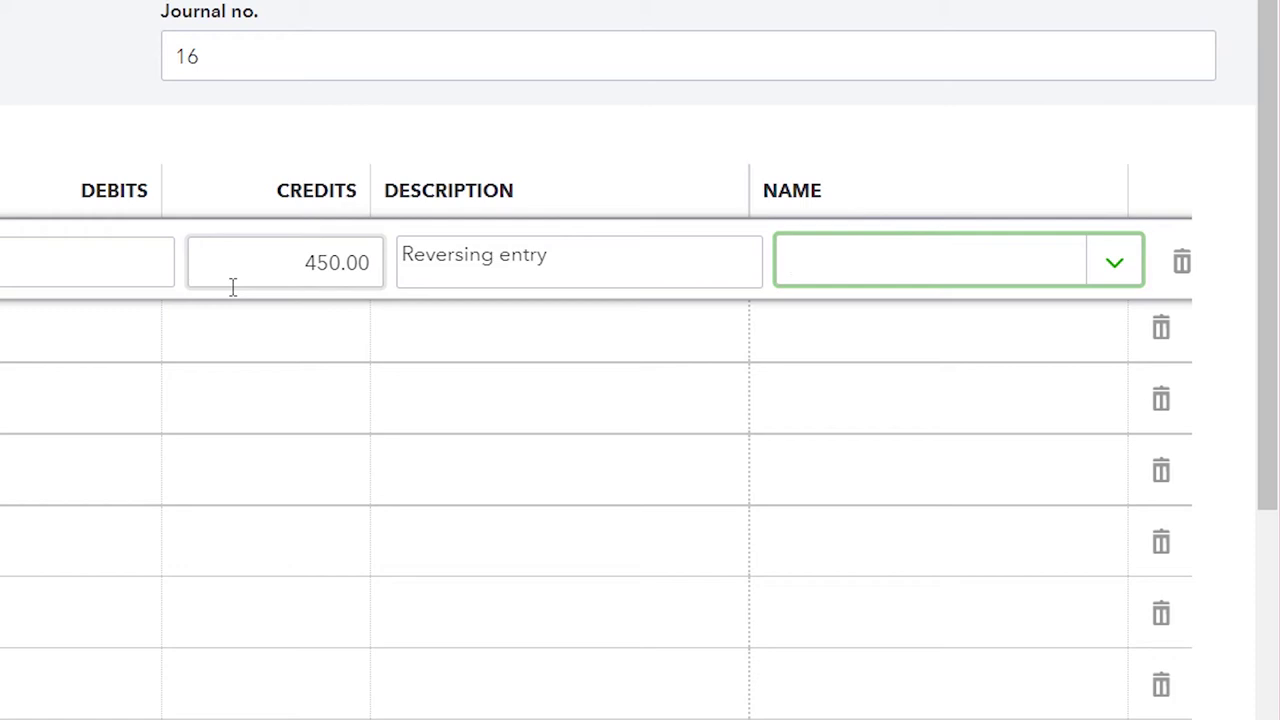
Step: Assign the customer ZZZ Adjusting Entry as the name on the Accounts Receivable line
{"action": "type", "text": "z"}
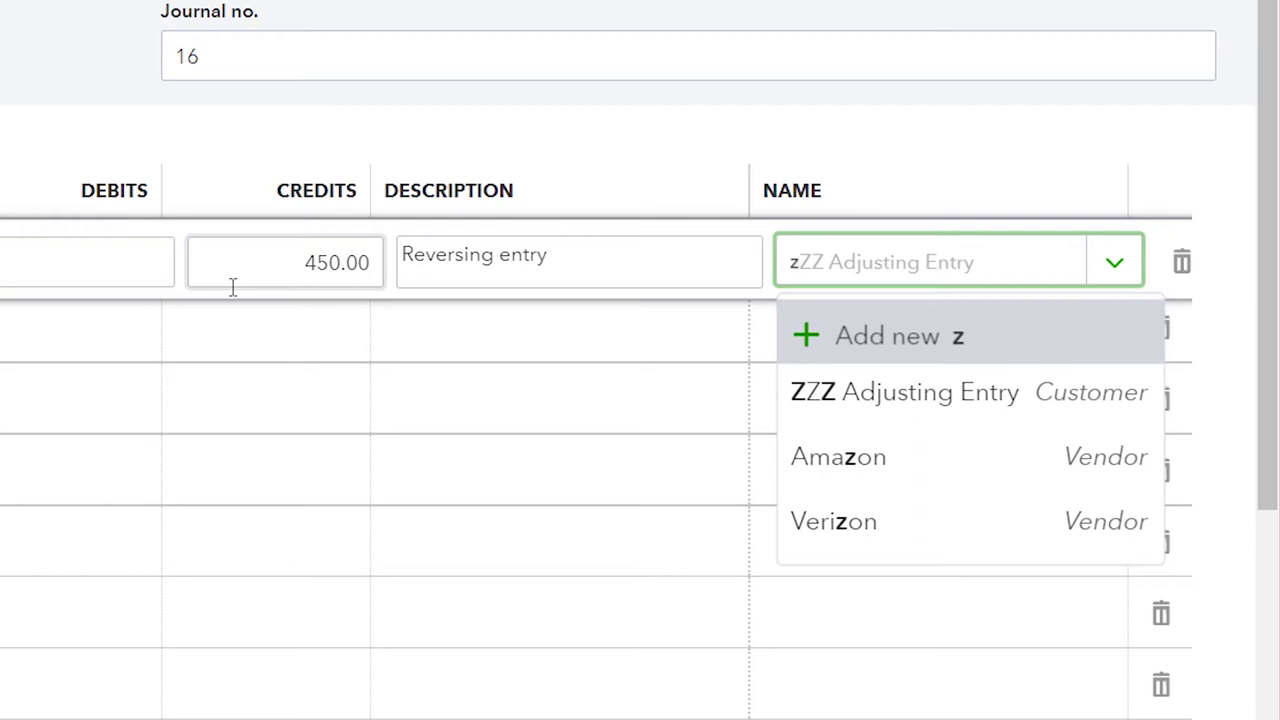
{"action": "left_click", "coordinate": [851, 395]}
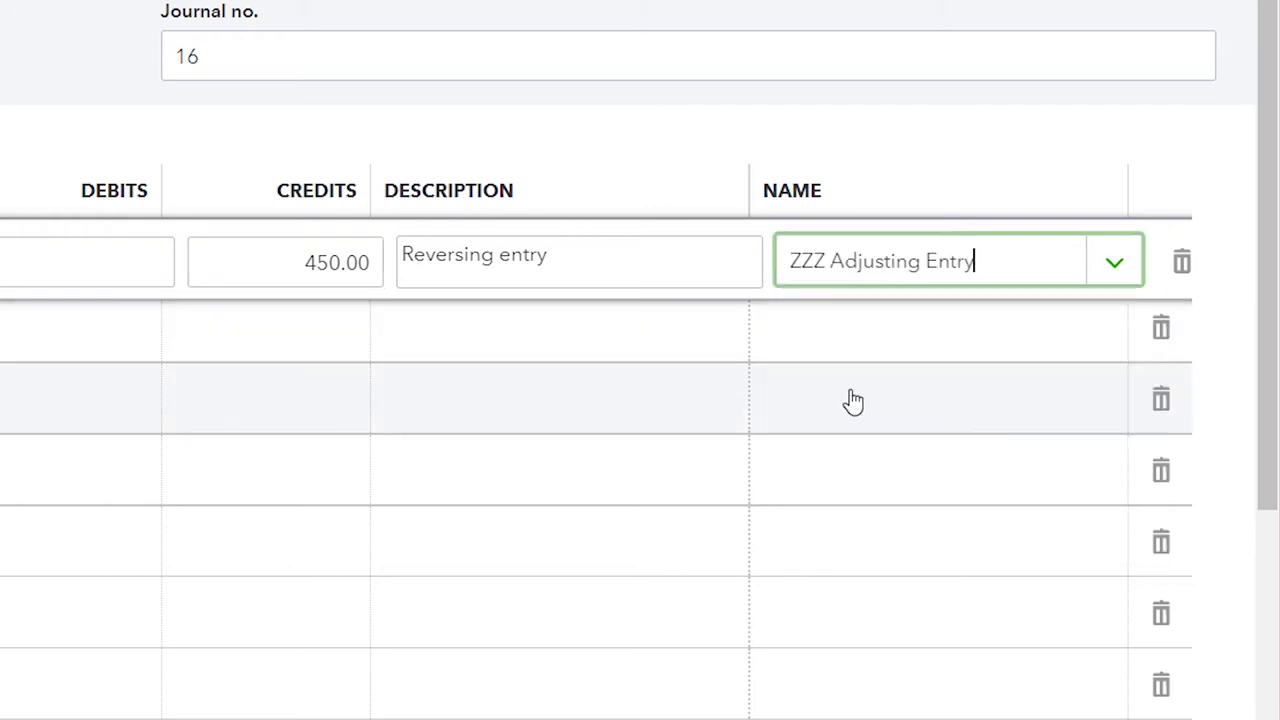
{"action": "key", "text": "Tab"}
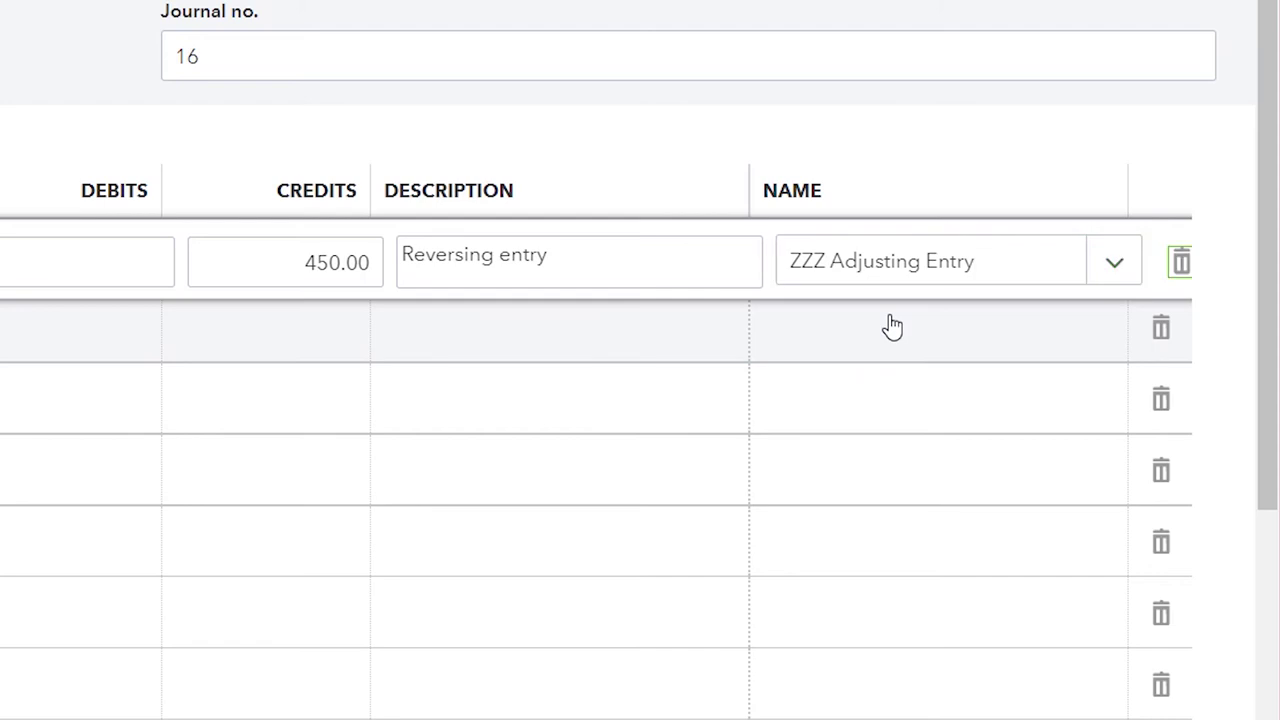
Step: On the second journal line, choose the Unearned Revenue account with a debit of 450.00
{"action": "left_click", "coordinate": [892, 327]}
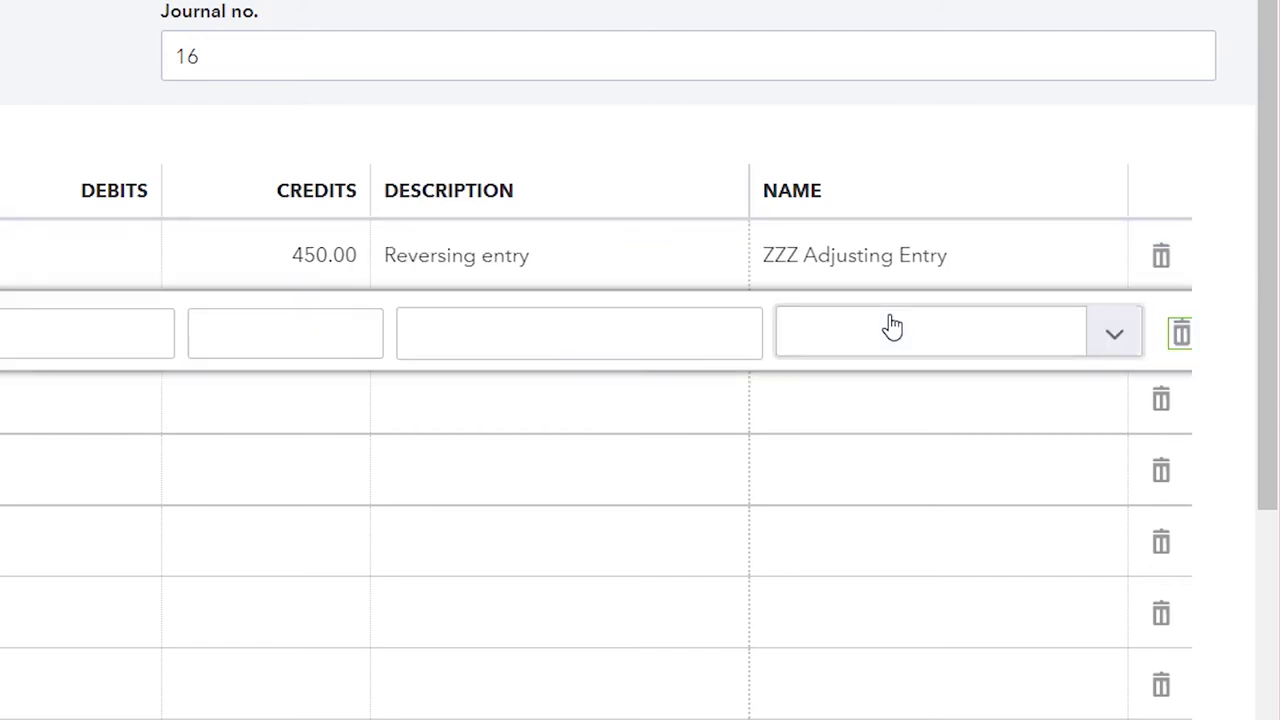
{"action": "left_click", "coordinate": [5, 333]}
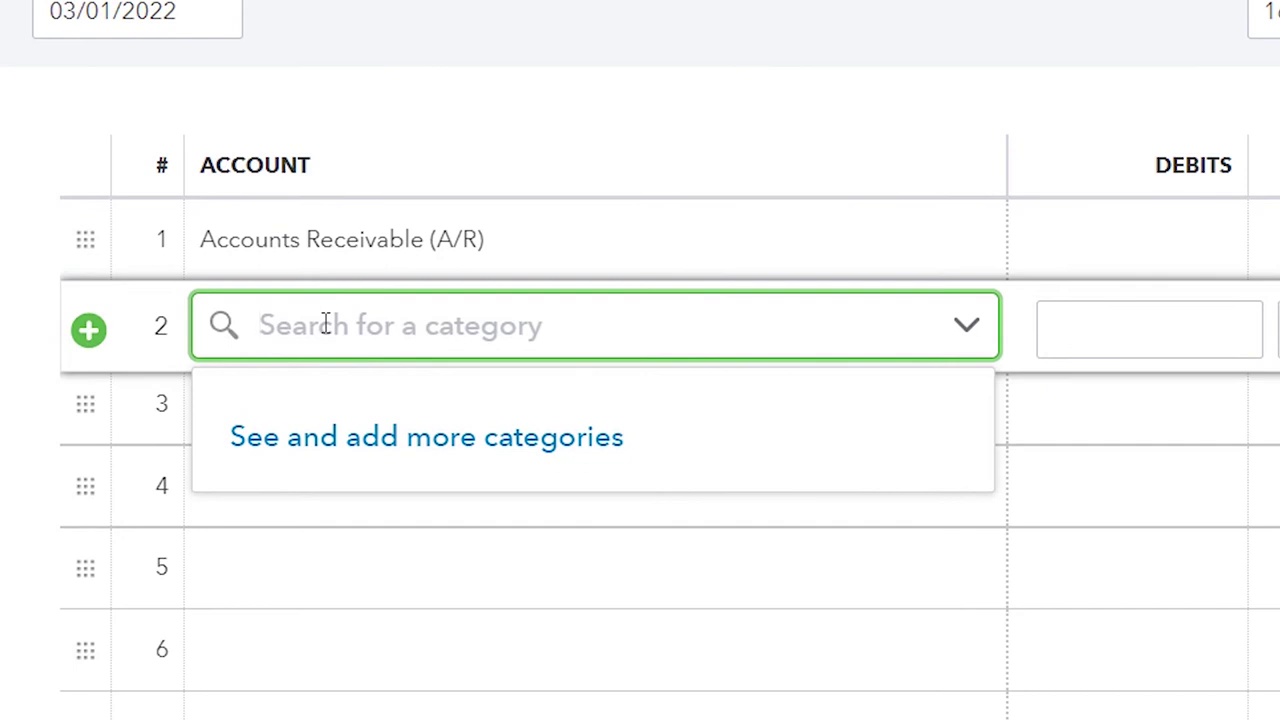
{"action": "type", "text": "un"}
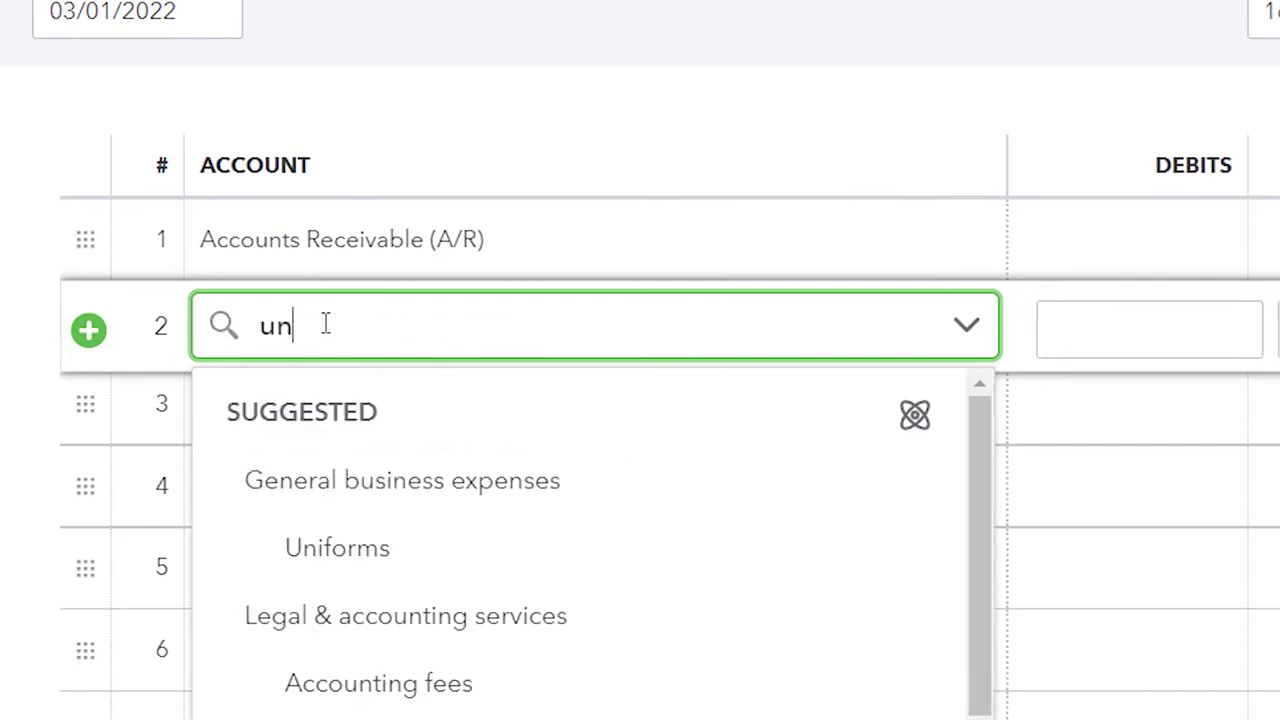
{"action": "type", "text": "earned"}
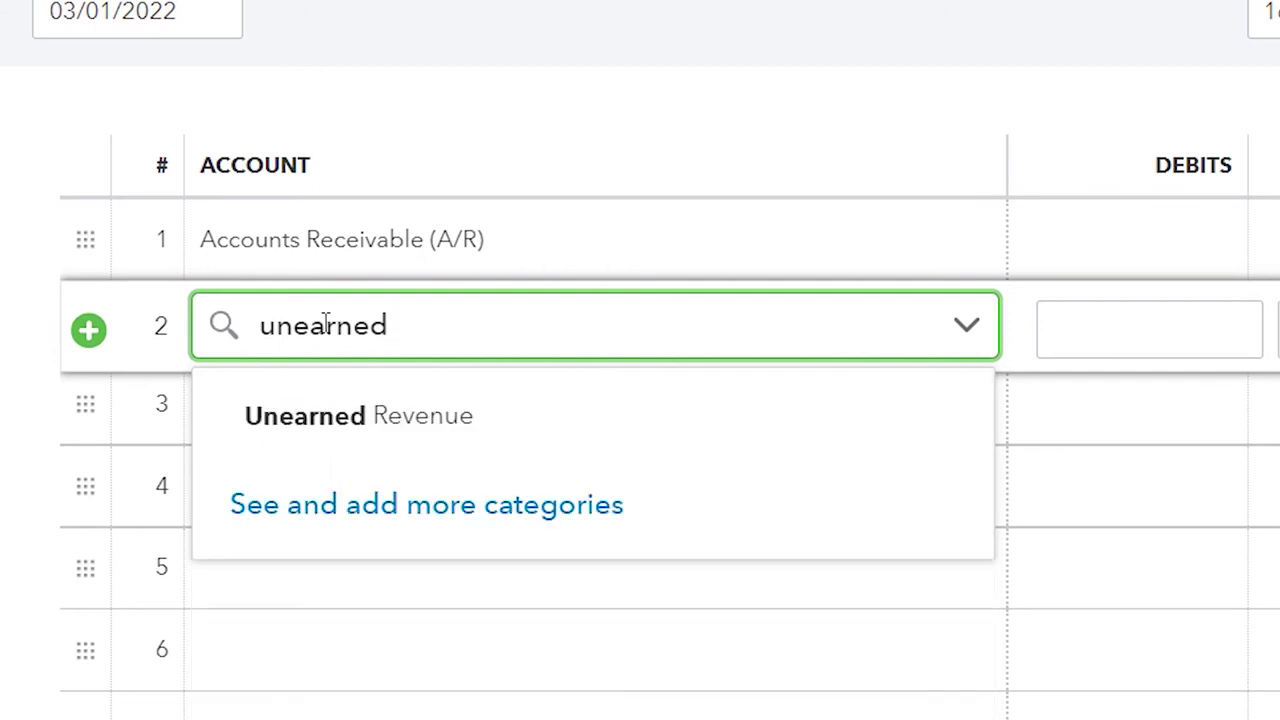
{"action": "left_click", "coordinate": [386, 436]}
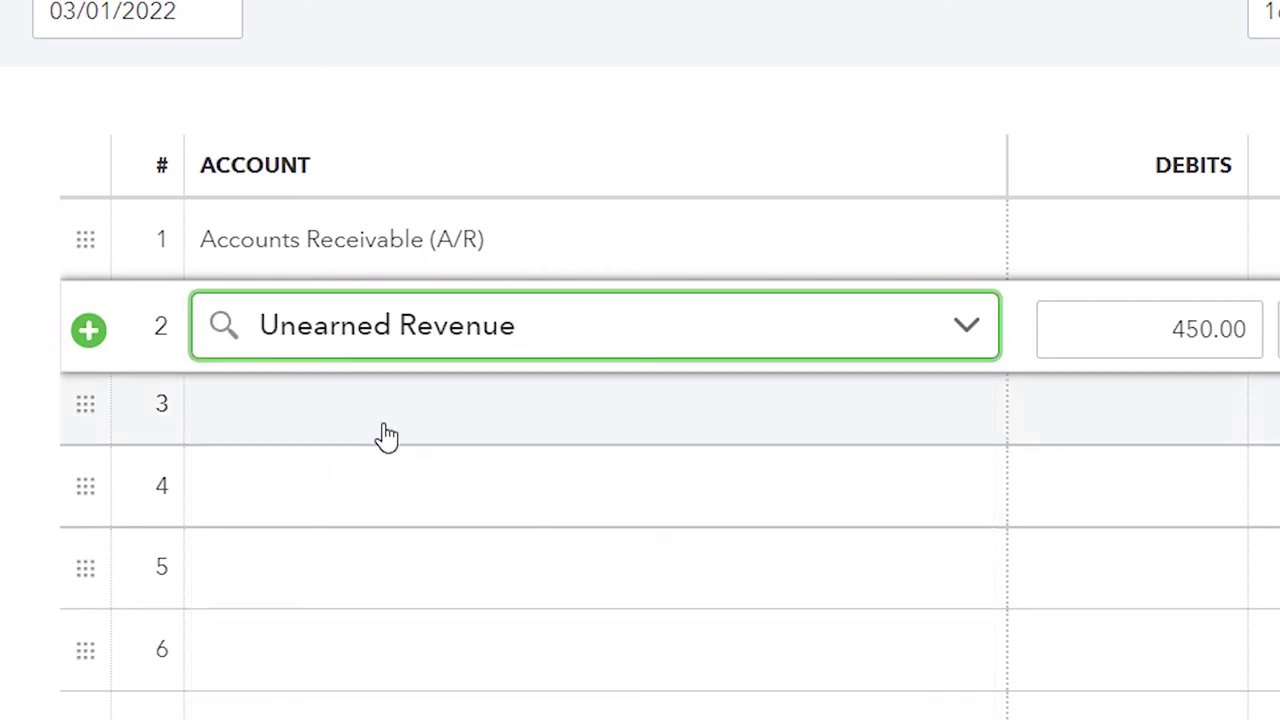
Step: Keep "Reversing entry" as the Unearned Revenue line's description, leave its name blank, and save and close the journal entry
{"action": "key", "text": "Tab"}
{"action": "key", "text": "Tab"}
{"action": "key", "text": "Tab"}
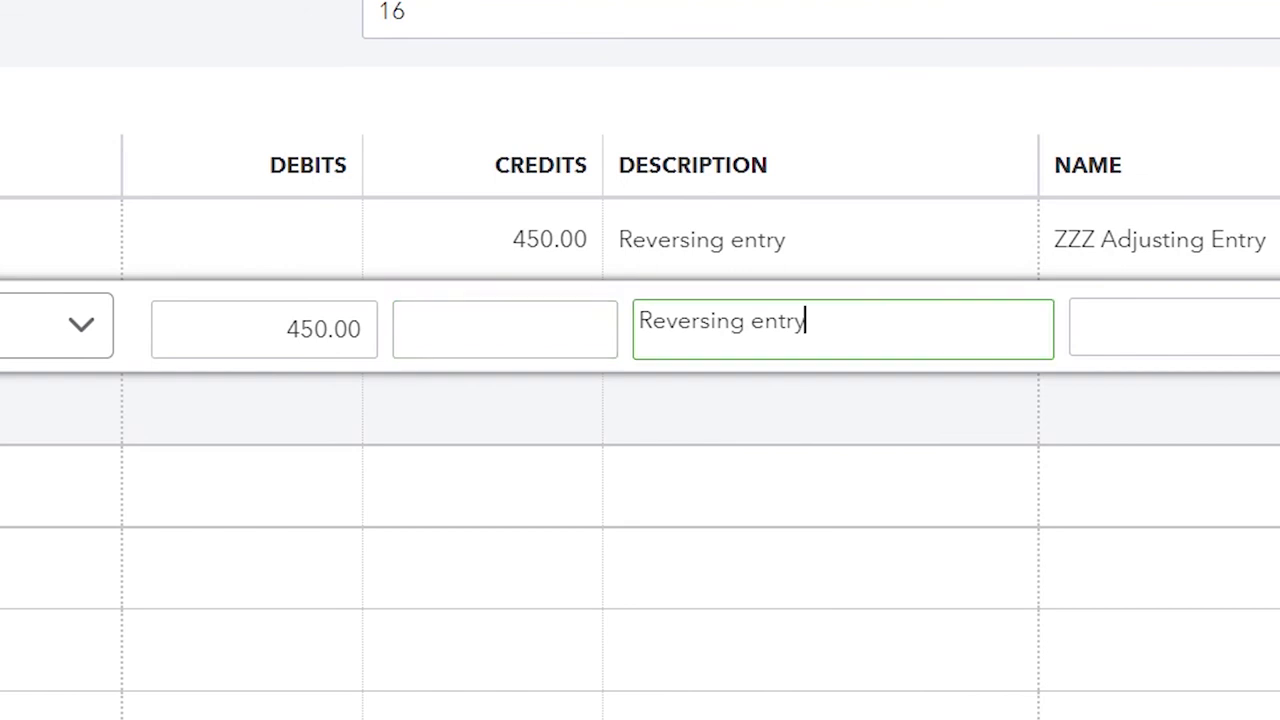
{"action": "key", "text": "Tab"}
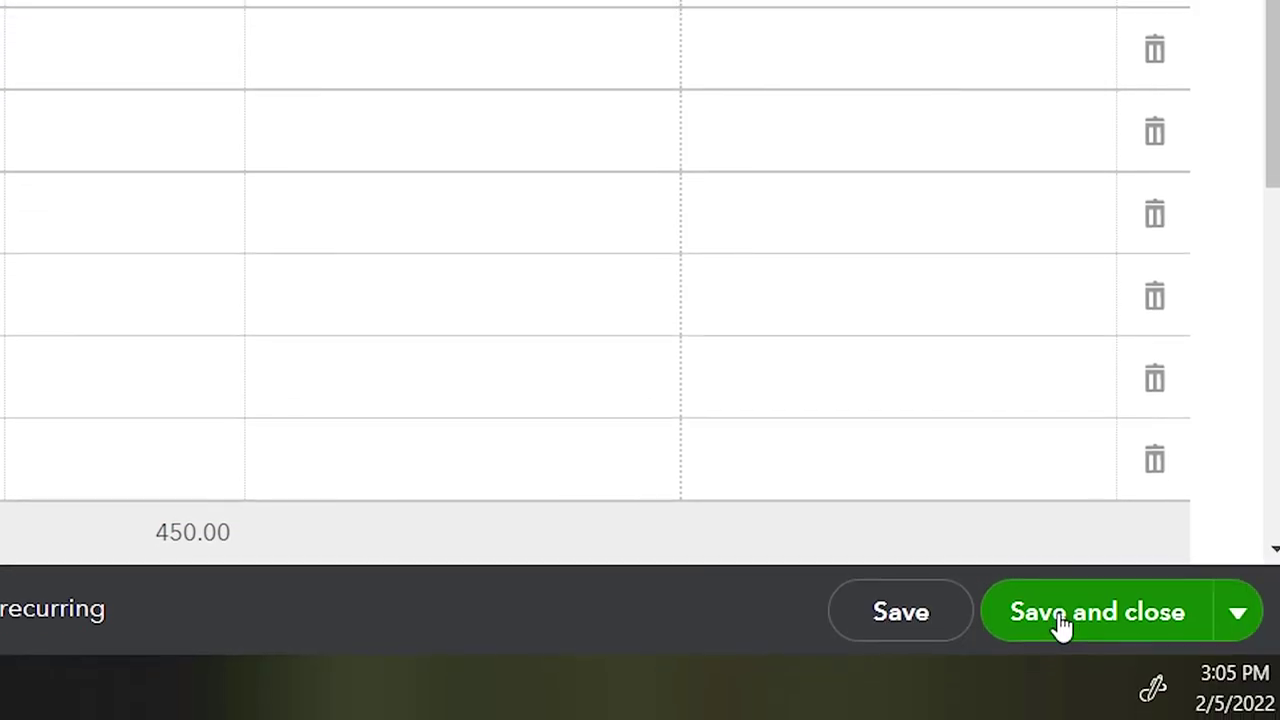
{"action": "left_click", "coordinate": [1062, 620]}
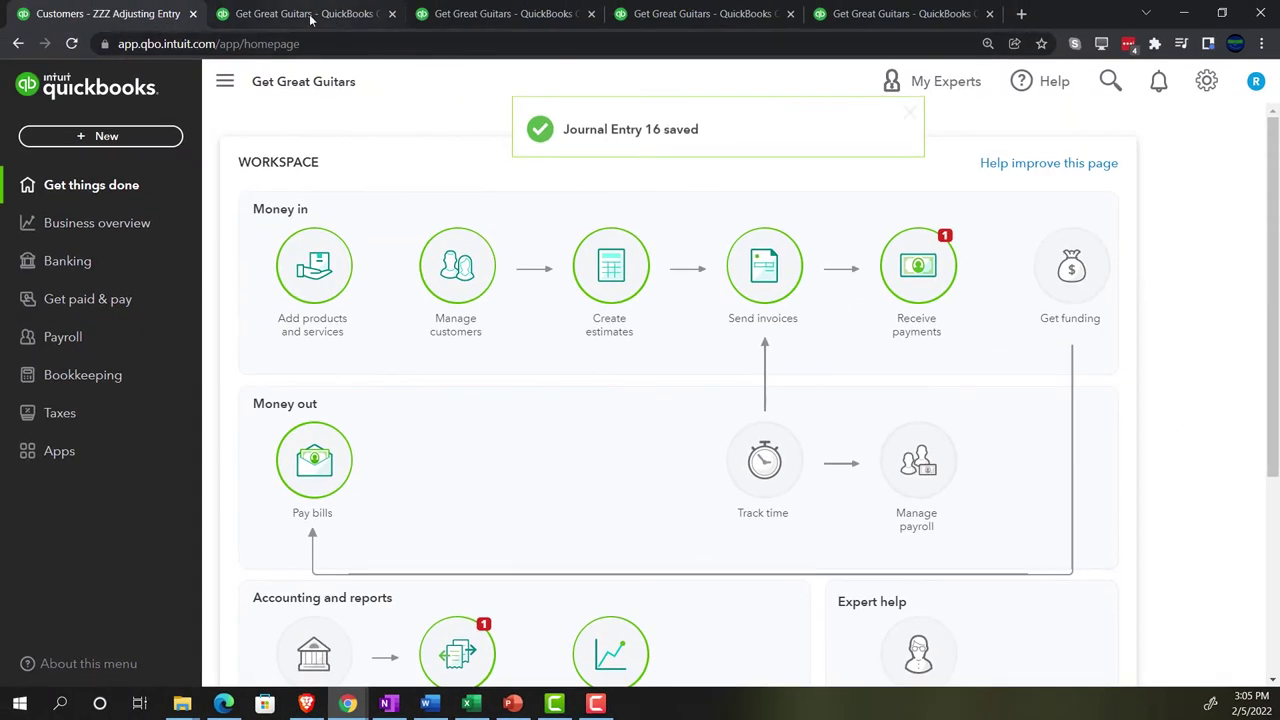
Step: Rerun the Balance Sheet as of 02/28/2022 and open the transaction detail behind the February Accounts Receivable balance
{"action": "left_click", "coordinate": [310, 14]}
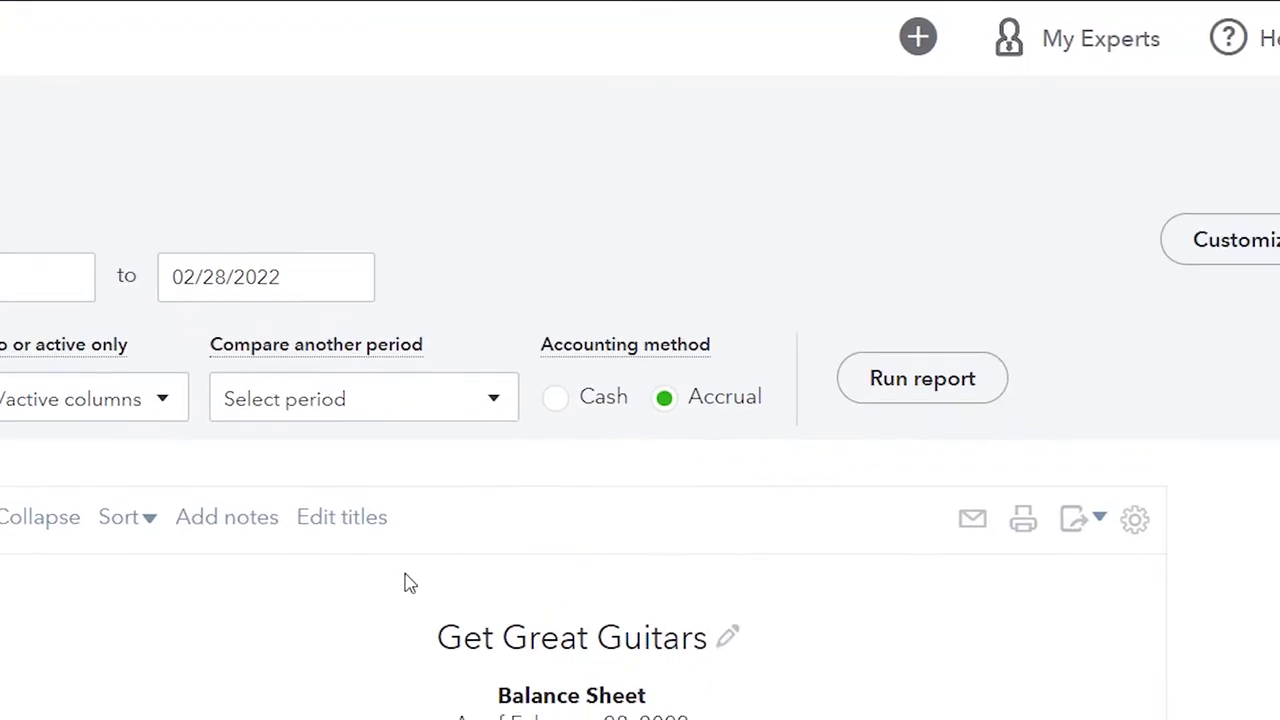
{"action": "left_click", "coordinate": [900, 384]}
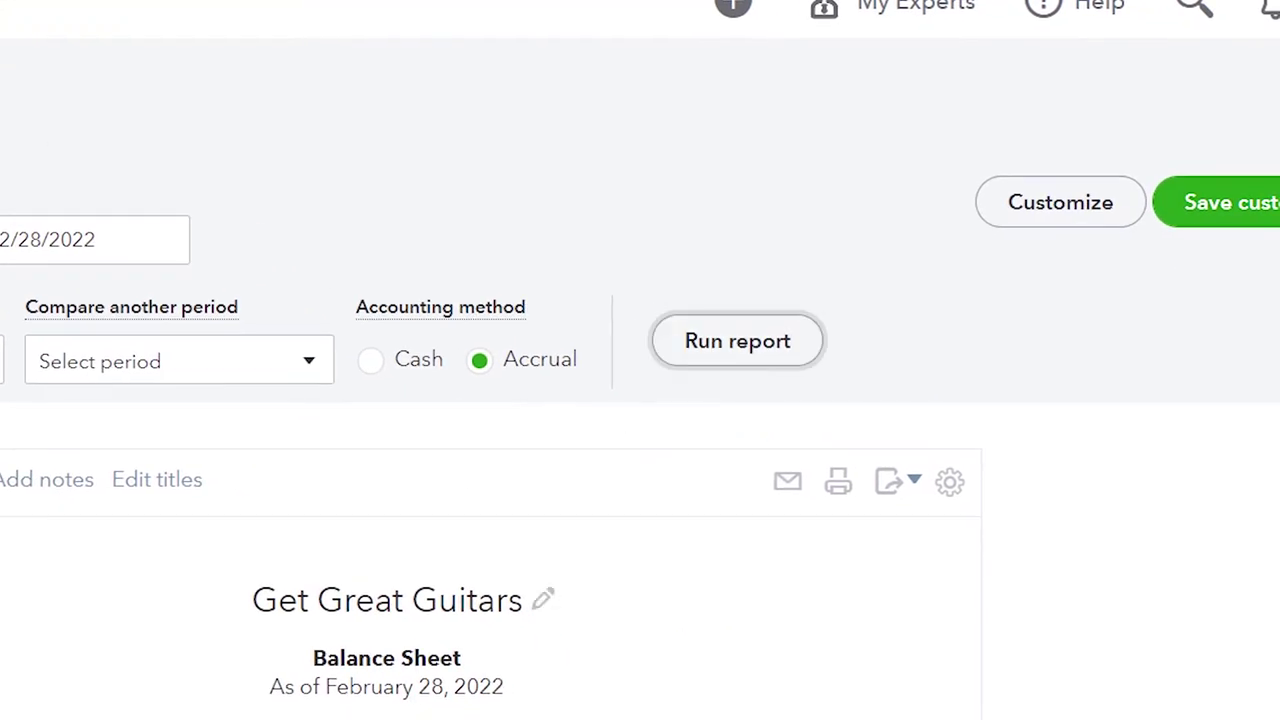
{"action": "scroll", "coordinate": [600, 500], "scroll_direction": "down", "scroll_amount": 4}
{"action": "key", "text": "ctrl+plus"}
{"action": "scroll", "coordinate": [130, 556], "scroll_direction": "down", "scroll_amount": 2}
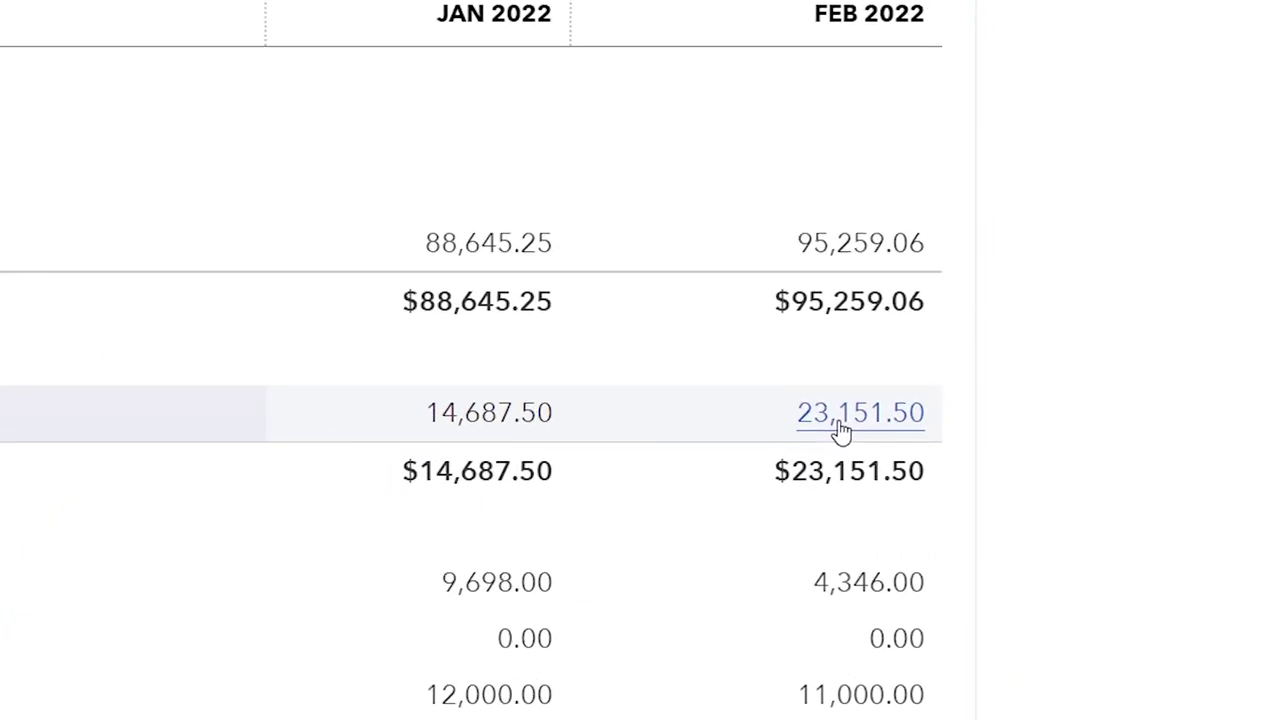
{"action": "left_click", "coordinate": [850, 430]}
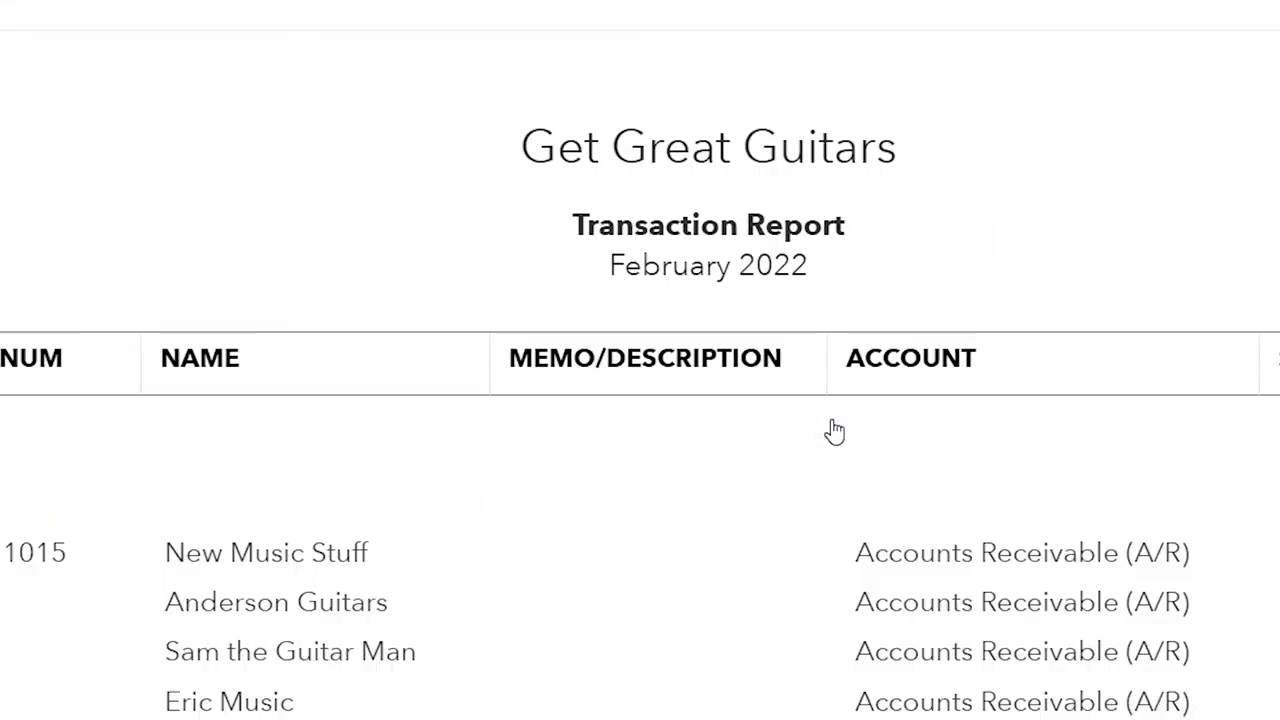
Step: Extend the Accounts Receivable transaction report's end date to 03/01/2022, rerun it and check the adjusting and reversing entries
{"action": "key", "text": "ctrl+minus"}
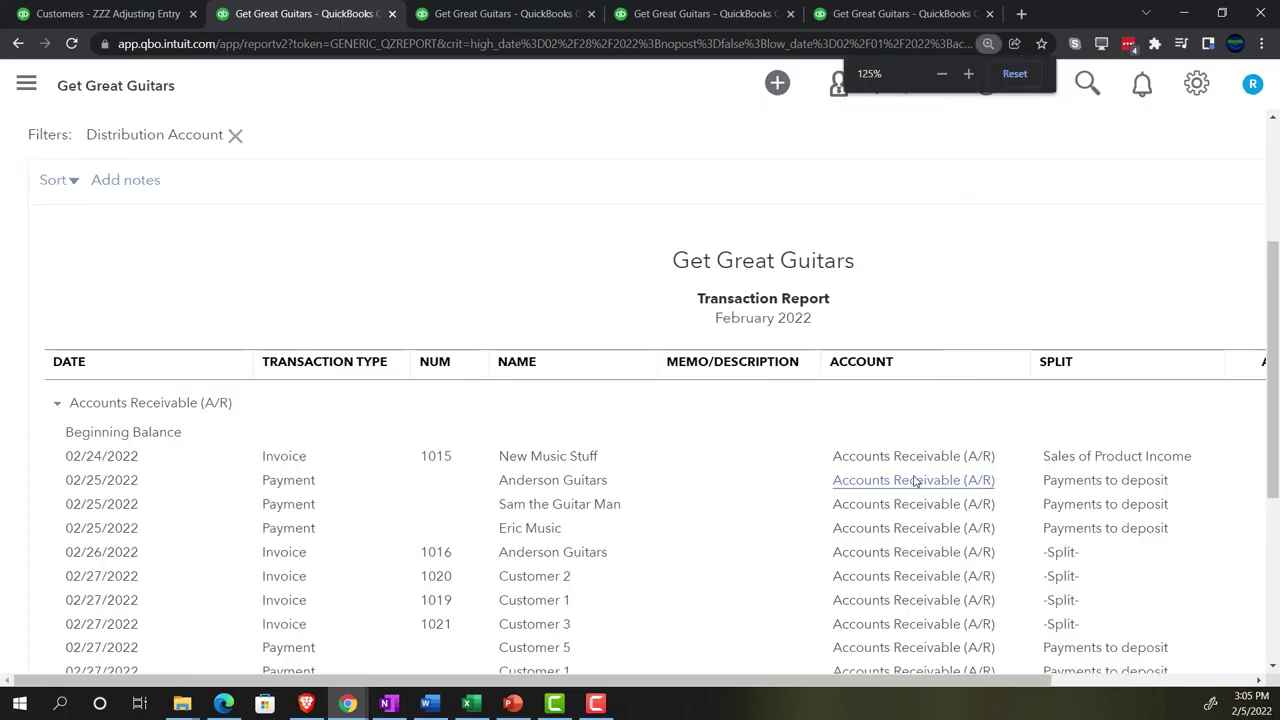
{"action": "key", "text": "ctrl+plus"}
{"action": "key", "text": "ctrl+minus"}
{"action": "key", "text": "ctrl+minus"}
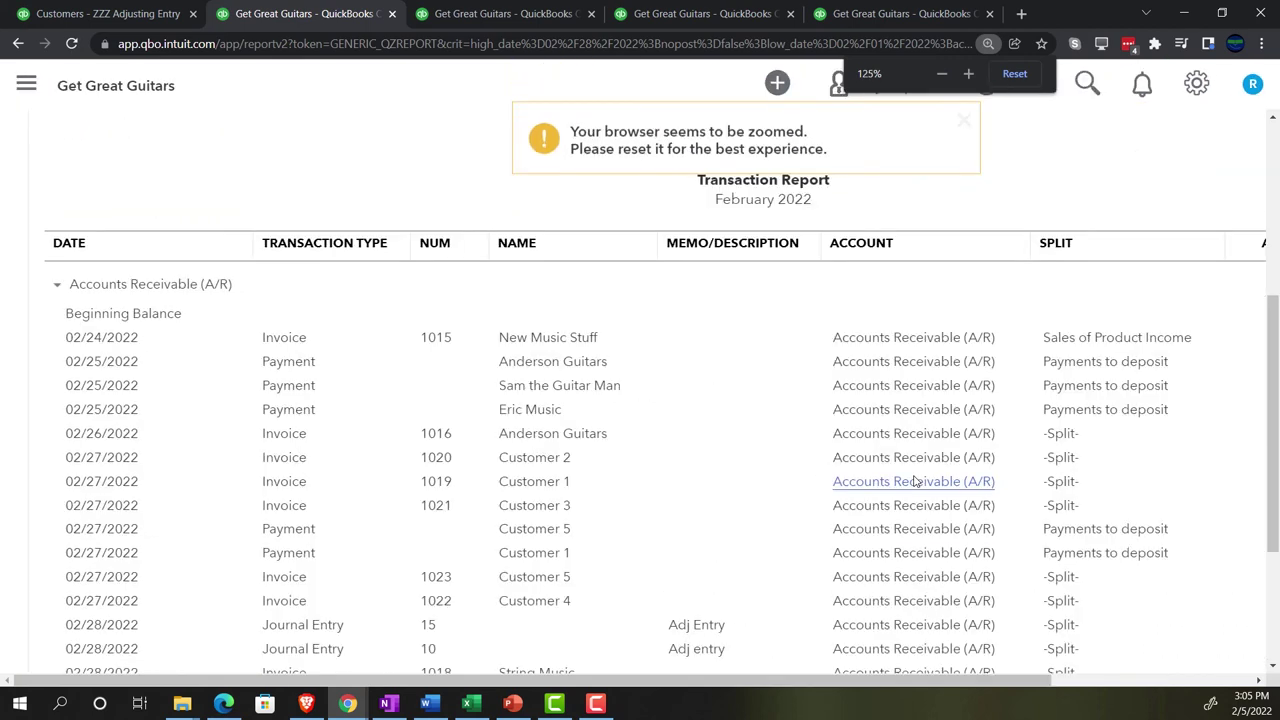
{"action": "key", "text": "ctrl+minus"}
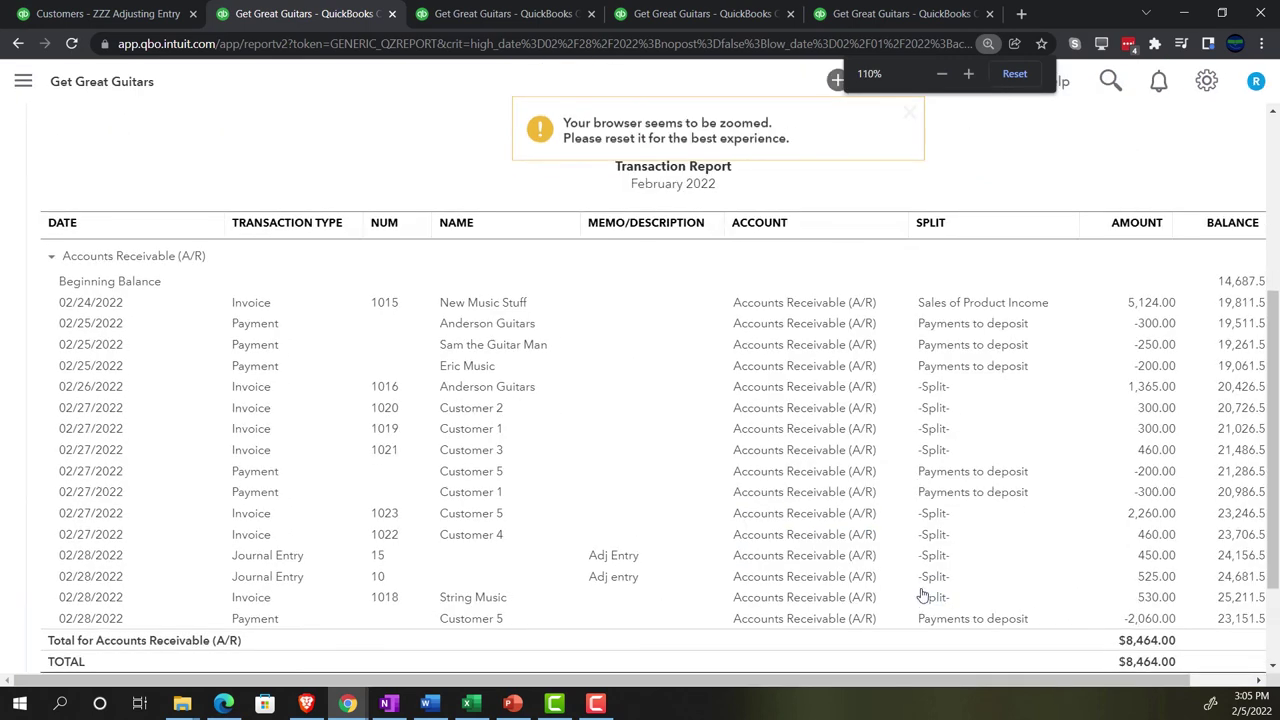
{"action": "key", "text": "ctrl+minus"}
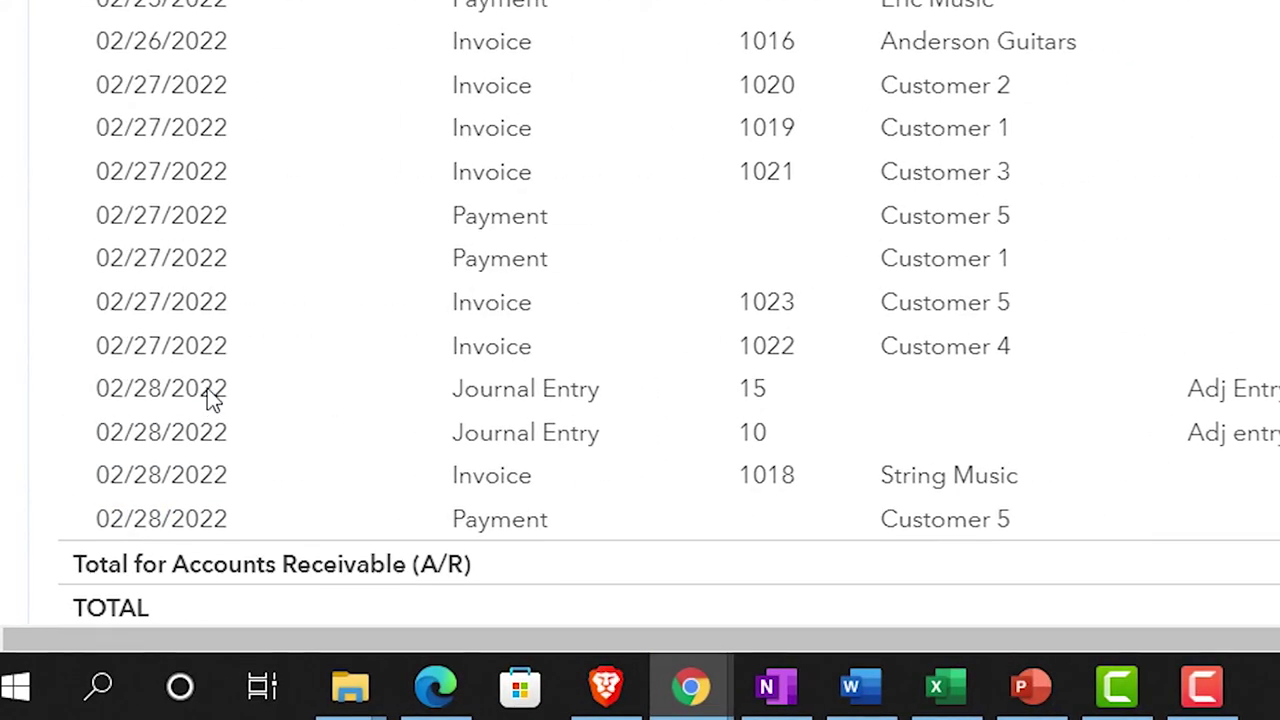
{"action": "scroll", "coordinate": [212, 398], "scroll_direction": "up", "scroll_amount": 4}
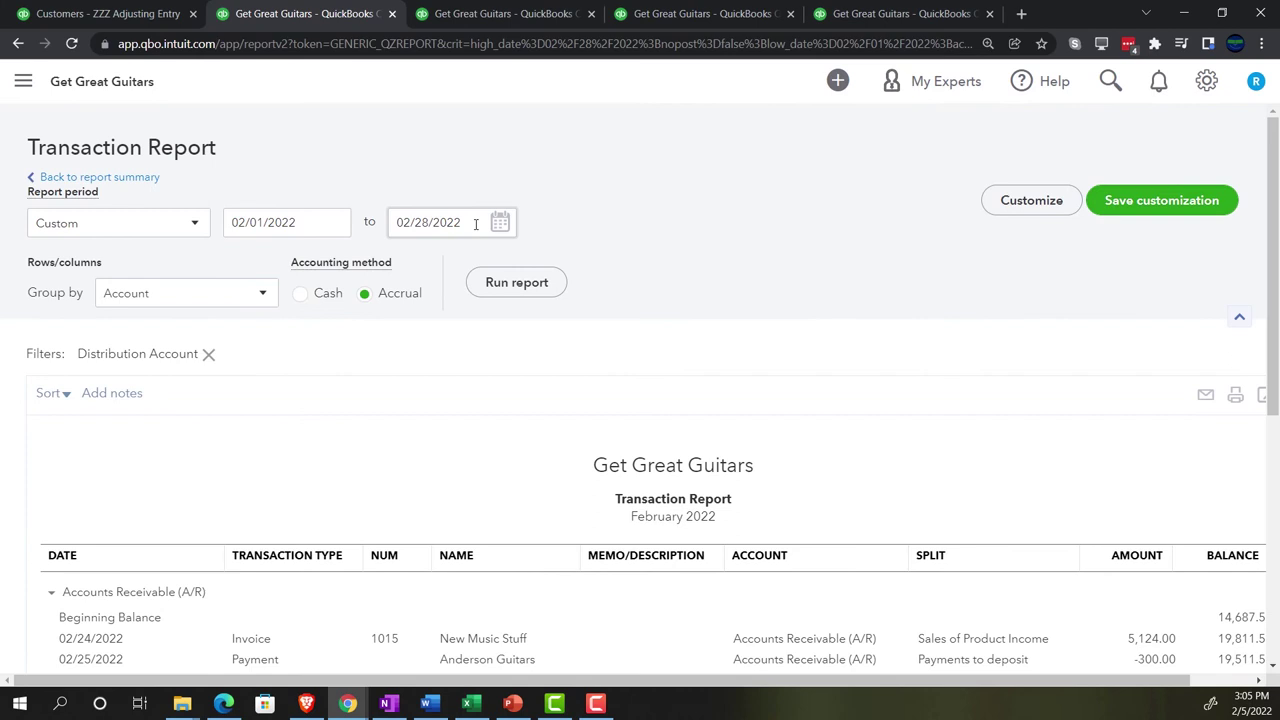
{"action": "key", "text": "Tab"}
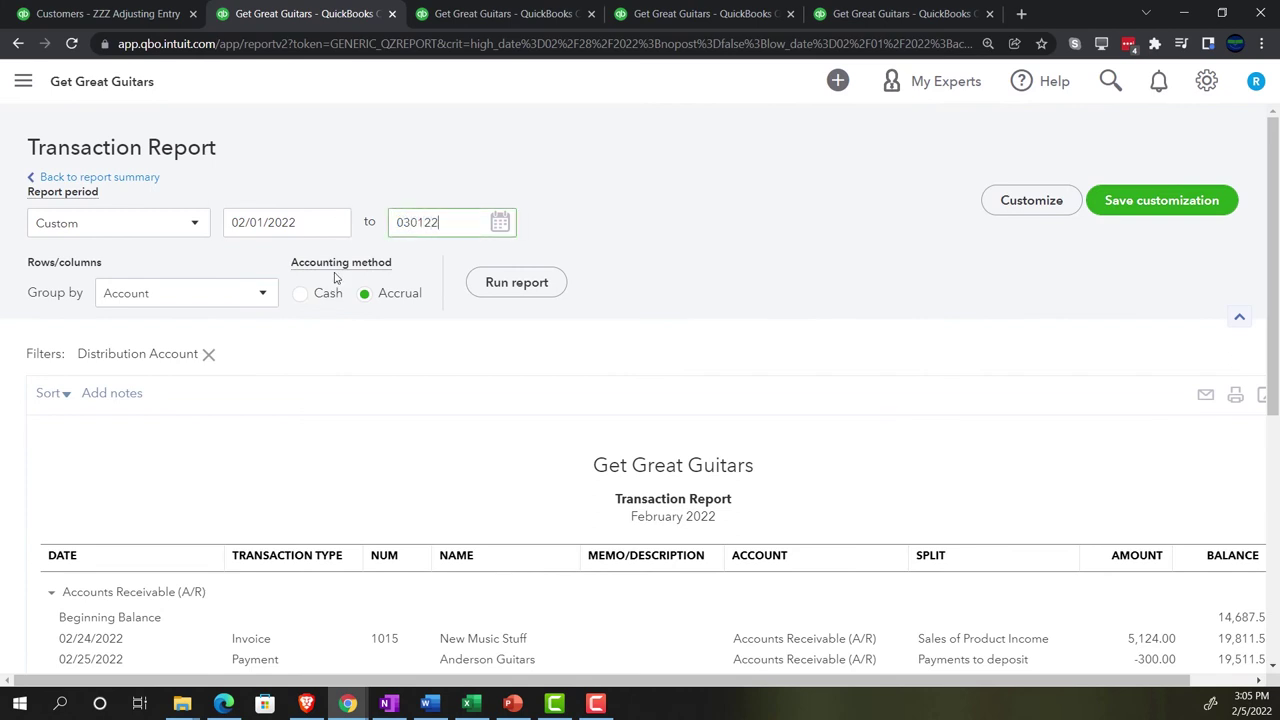
{"action": "left_click", "coordinate": [516, 283]}
{"action": "scroll", "coordinate": [577, 409], "scroll_direction": "down", "scroll_amount": 2}
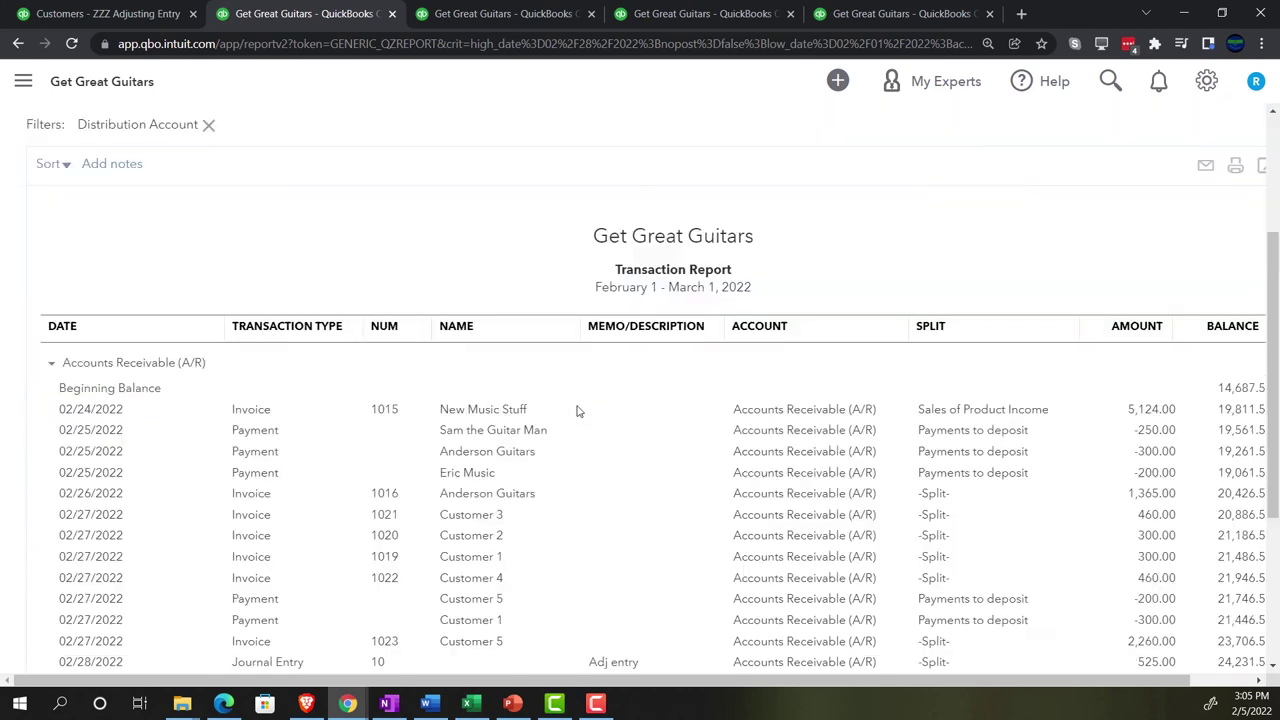
{"action": "scroll", "coordinate": [529, 431], "scroll_direction": "down", "scroll_amount": 3}
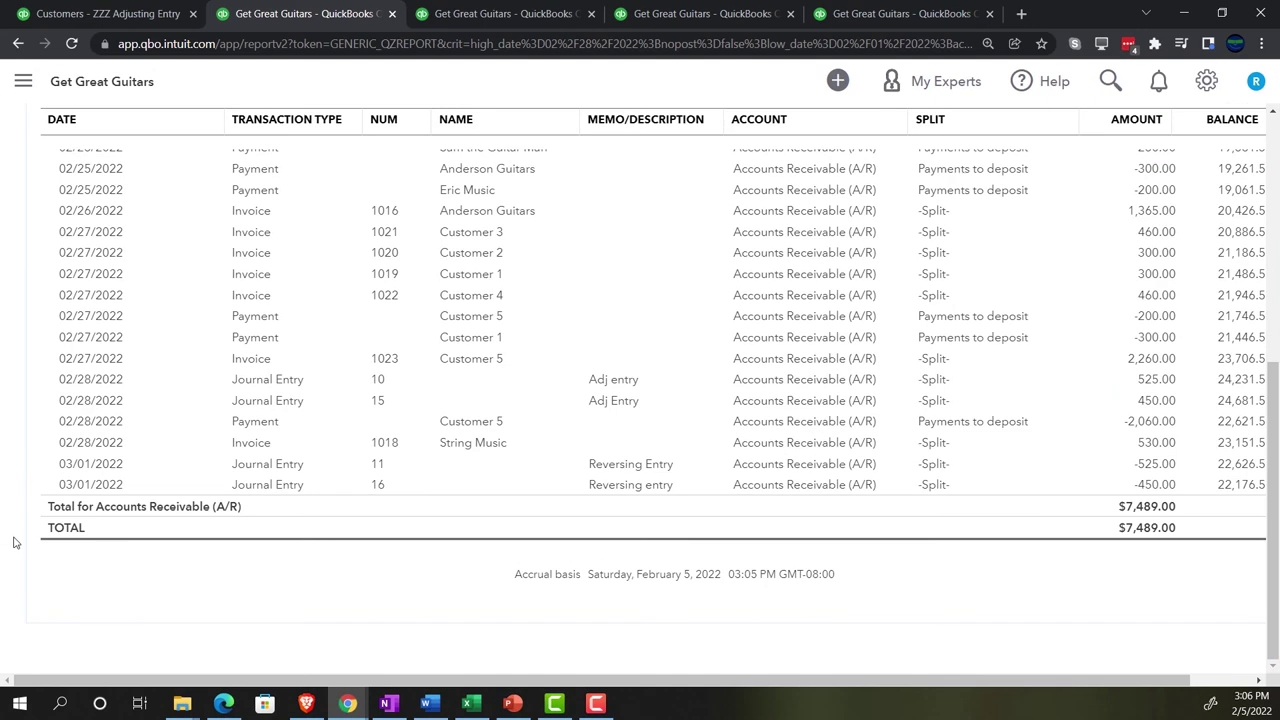
Step: Return to the Balance Sheet and open the transaction detail behind the February Unearned Revenue balance
{"action": "scroll", "coordinate": [14, 542], "scroll_direction": "up", "scroll_amount": 5}
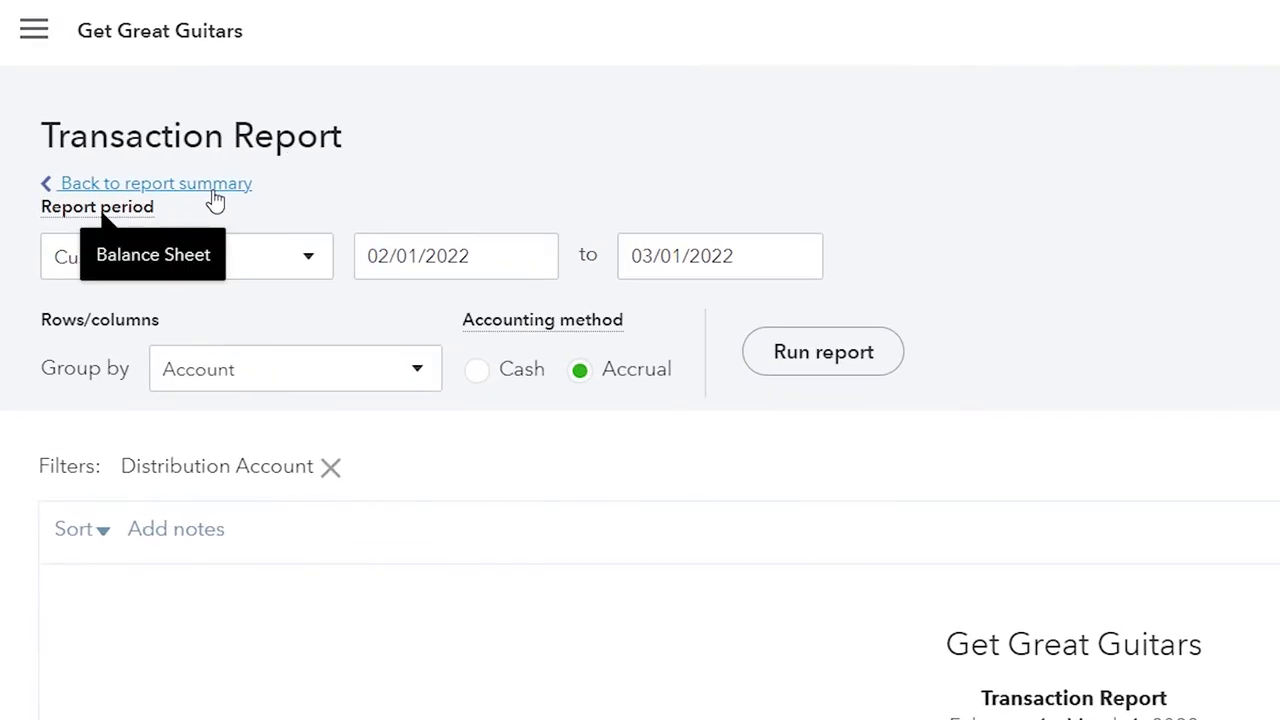
{"action": "left_click", "coordinate": [213, 194]}
{"action": "scroll", "coordinate": [246, 414], "scroll_direction": "down", "scroll_amount": 5}
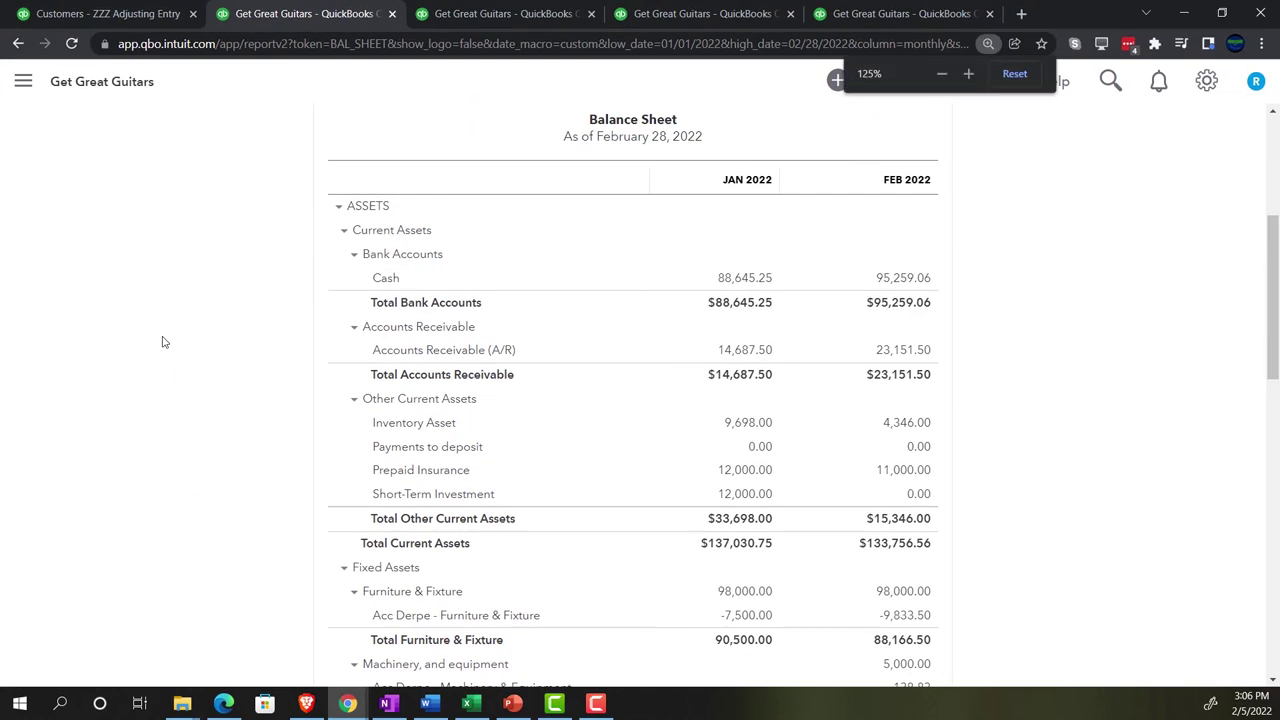
{"action": "key", "text": "ctrl+plus"}
{"action": "scroll", "coordinate": [163, 342], "scroll_direction": "down", "scroll_amount": 5}
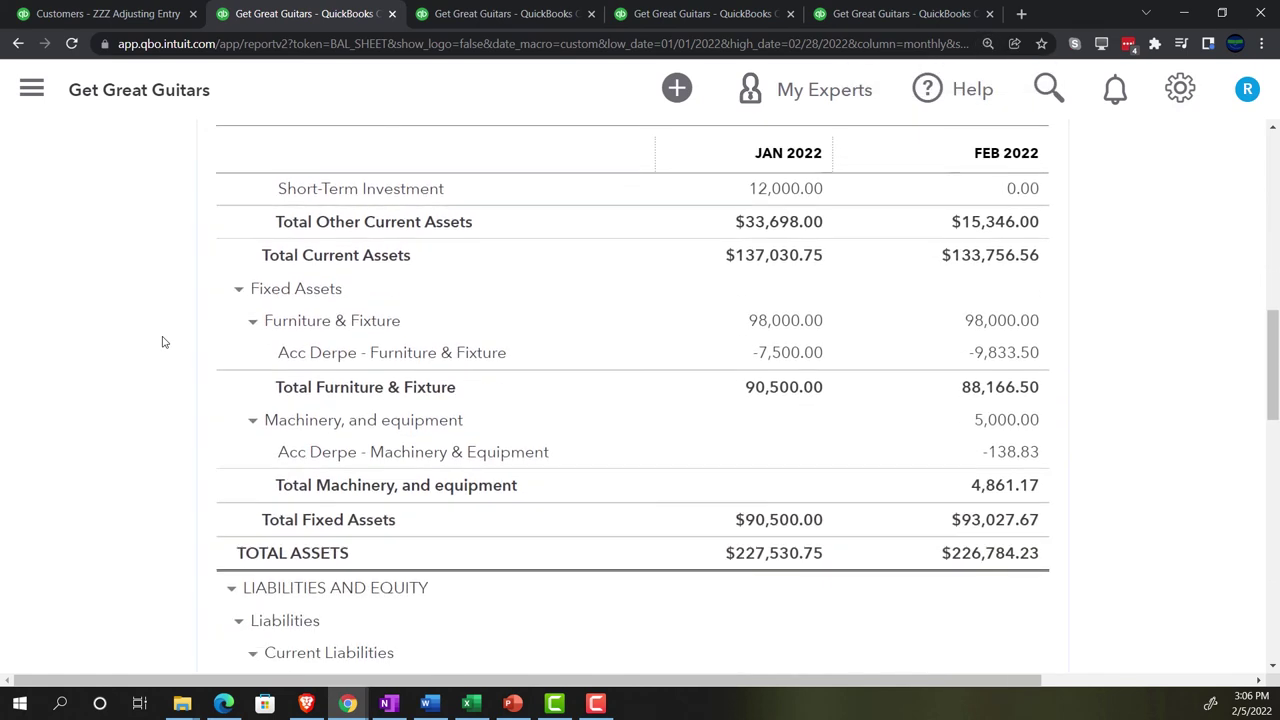
{"action": "scroll", "coordinate": [163, 342], "scroll_direction": "down", "scroll_amount": 3}
{"action": "scroll", "coordinate": [164, 342], "scroll_direction": "down", "scroll_amount": 3}
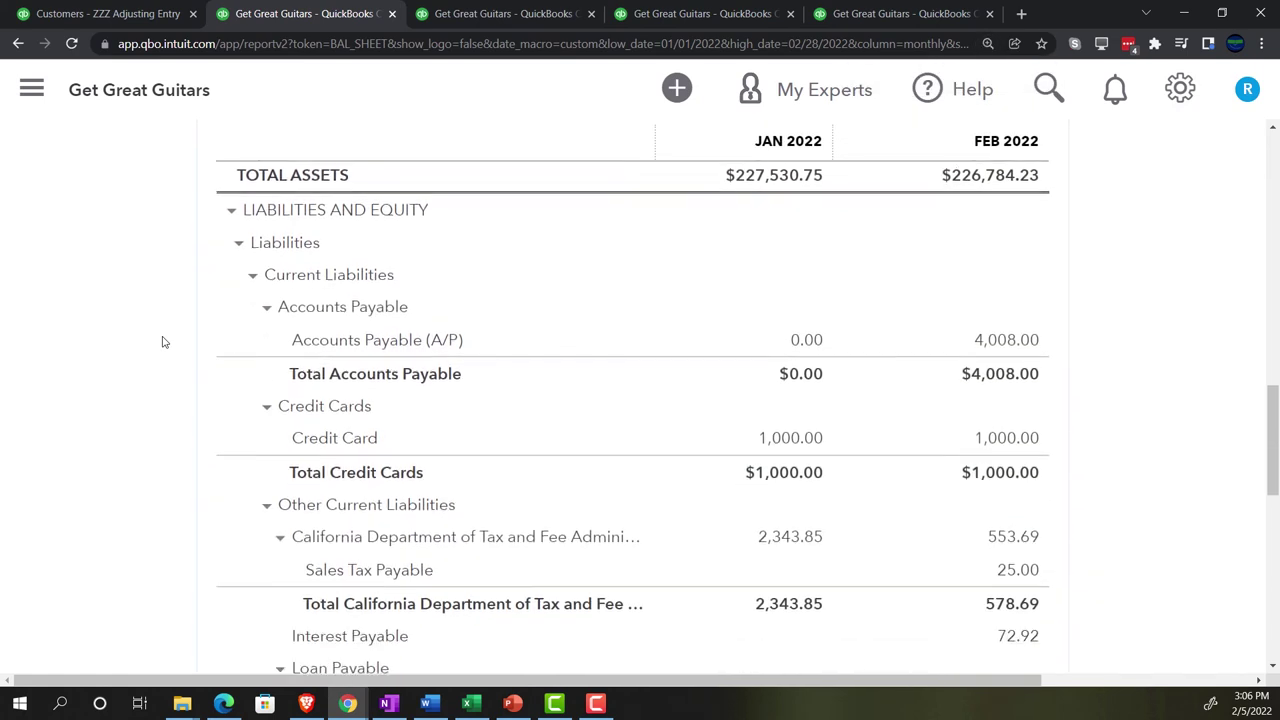
{"action": "scroll", "coordinate": [164, 342], "scroll_direction": "down", "scroll_amount": 4}
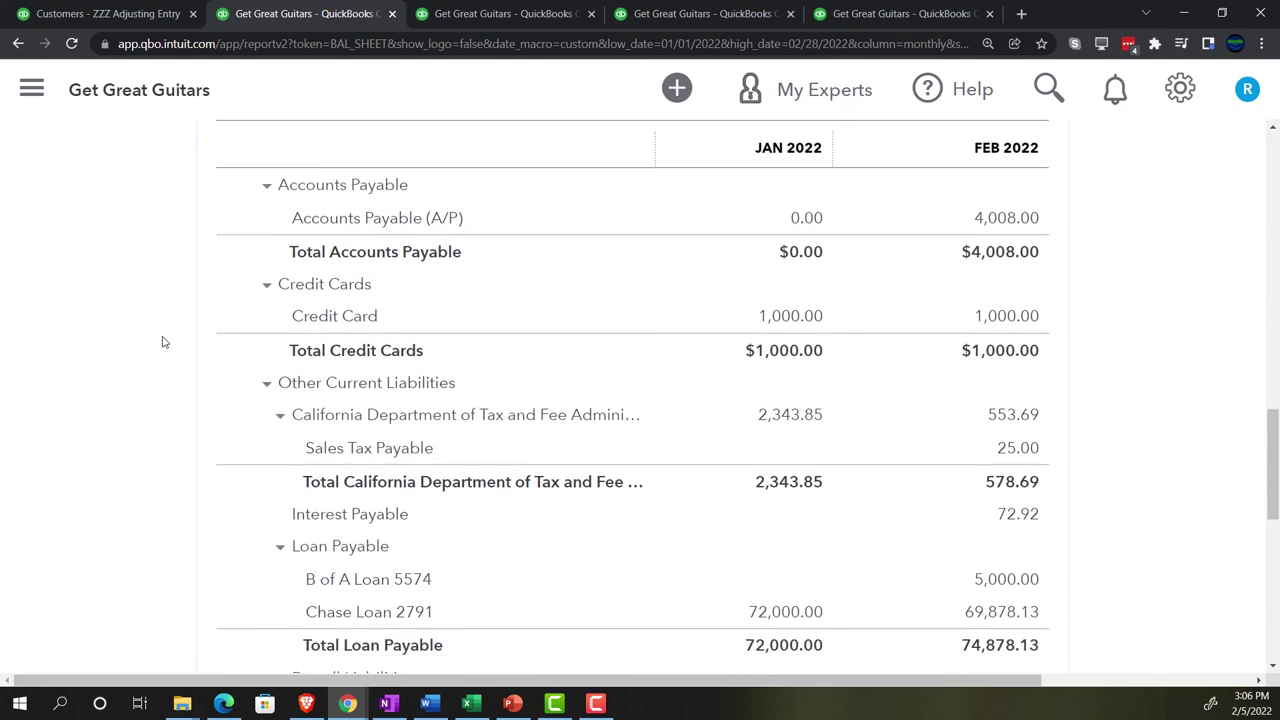
{"action": "scroll", "coordinate": [164, 342], "scroll_direction": "down", "scroll_amount": 2}
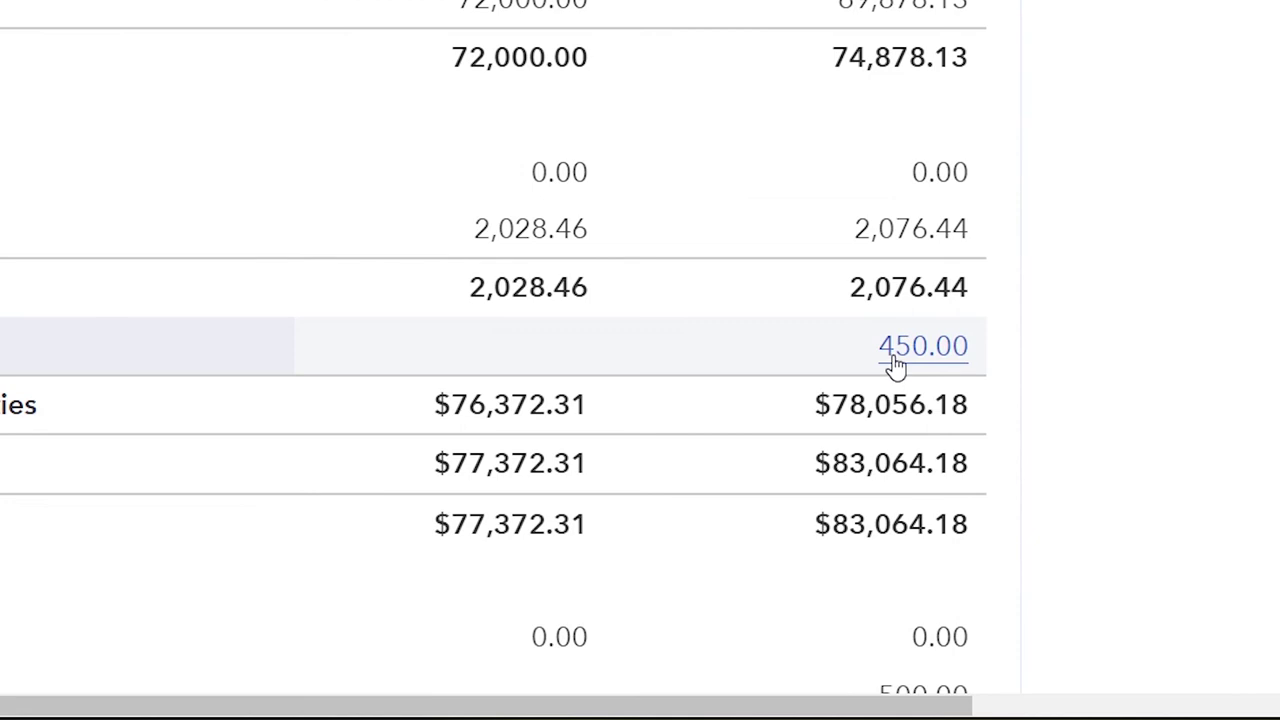
{"action": "left_click", "coordinate": [920, 346]}
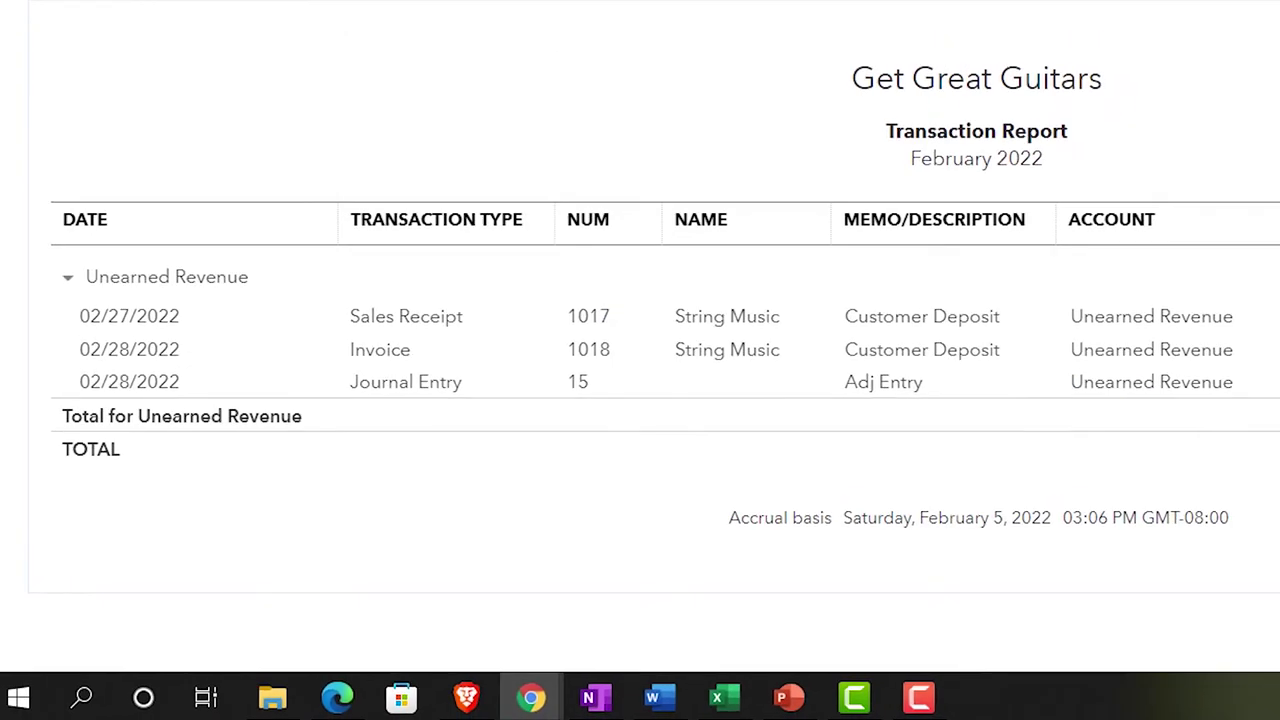
Step: Extend the Unearned Revenue transaction report's end date to 03/01/2022, rerun it and check the reversing entry
{"action": "scroll", "coordinate": [248, 428], "scroll_direction": "up", "scroll_amount": 3}
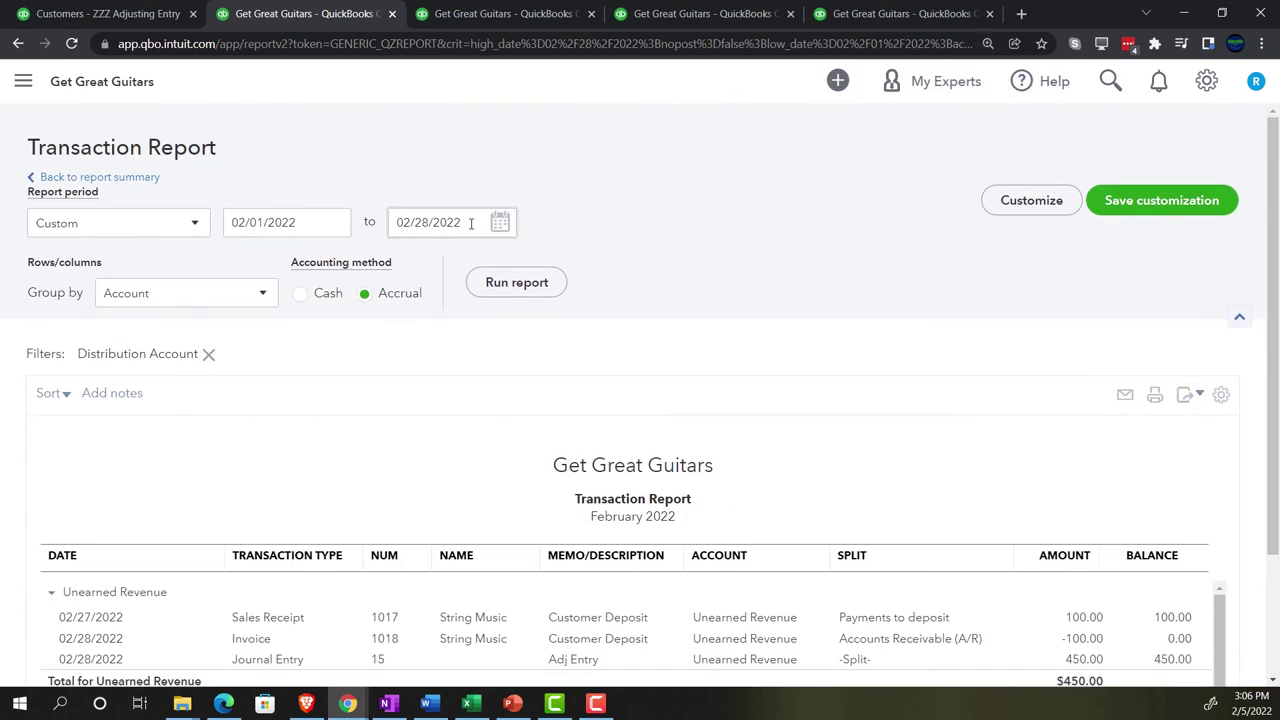
{"action": "left_click", "coordinate": [471, 223]}
{"action": "key", "text": "plus"}
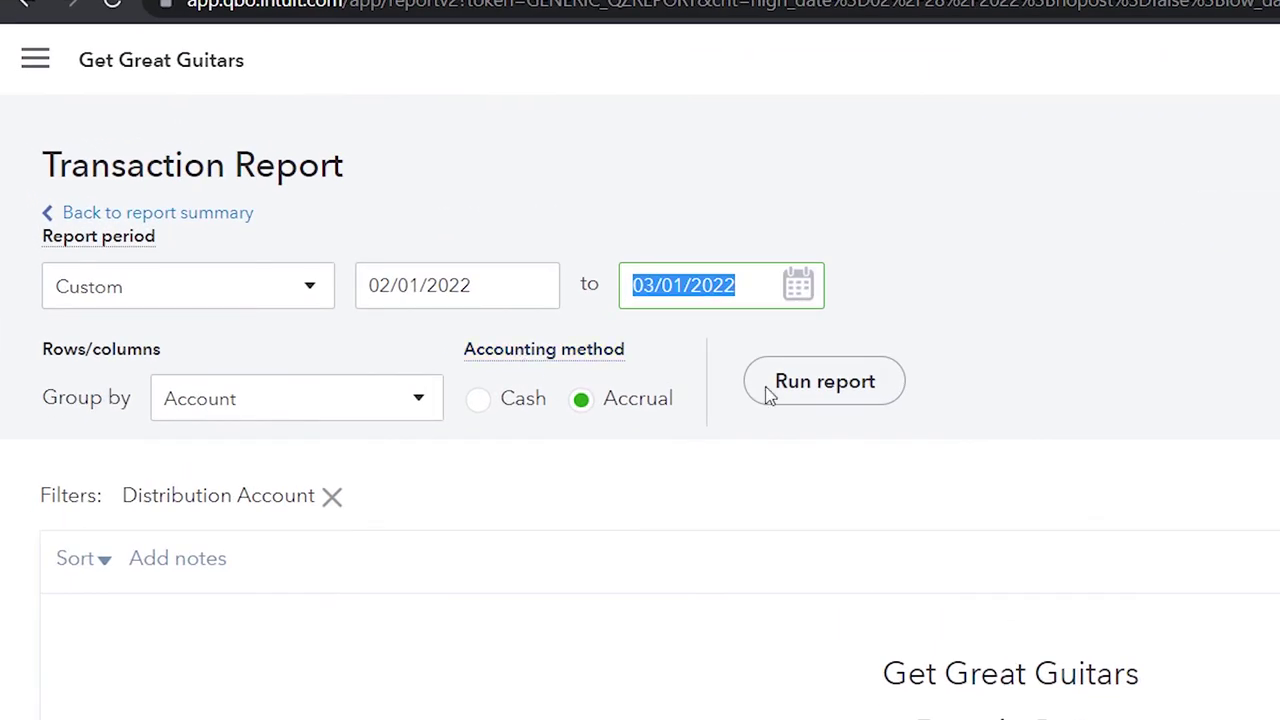
{"action": "left_click", "coordinate": [828, 388]}
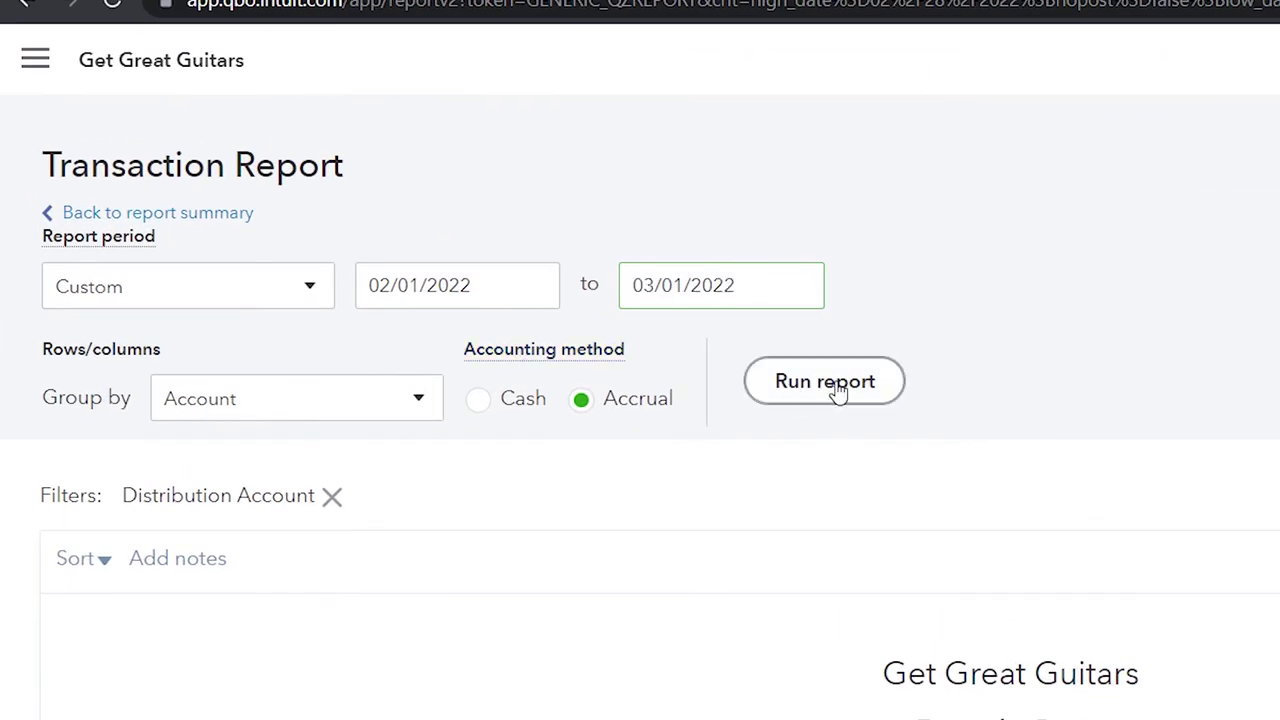
{"action": "scroll", "coordinate": [814, 530], "scroll_direction": "down", "scroll_amount": 2}
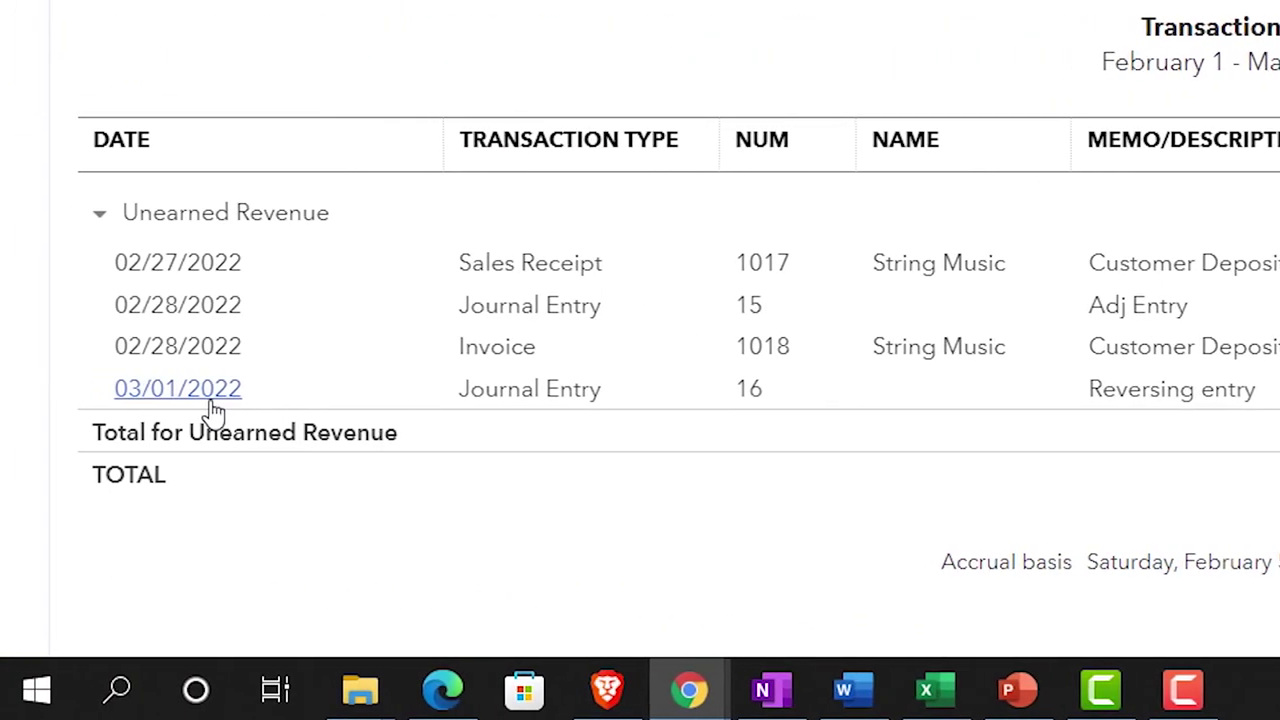
Step: Return from the Unearned Revenue detail to the Balance Sheet and review its liabilities section
{"action": "scroll", "coordinate": [212, 405], "scroll_direction": "up", "scroll_amount": 2}
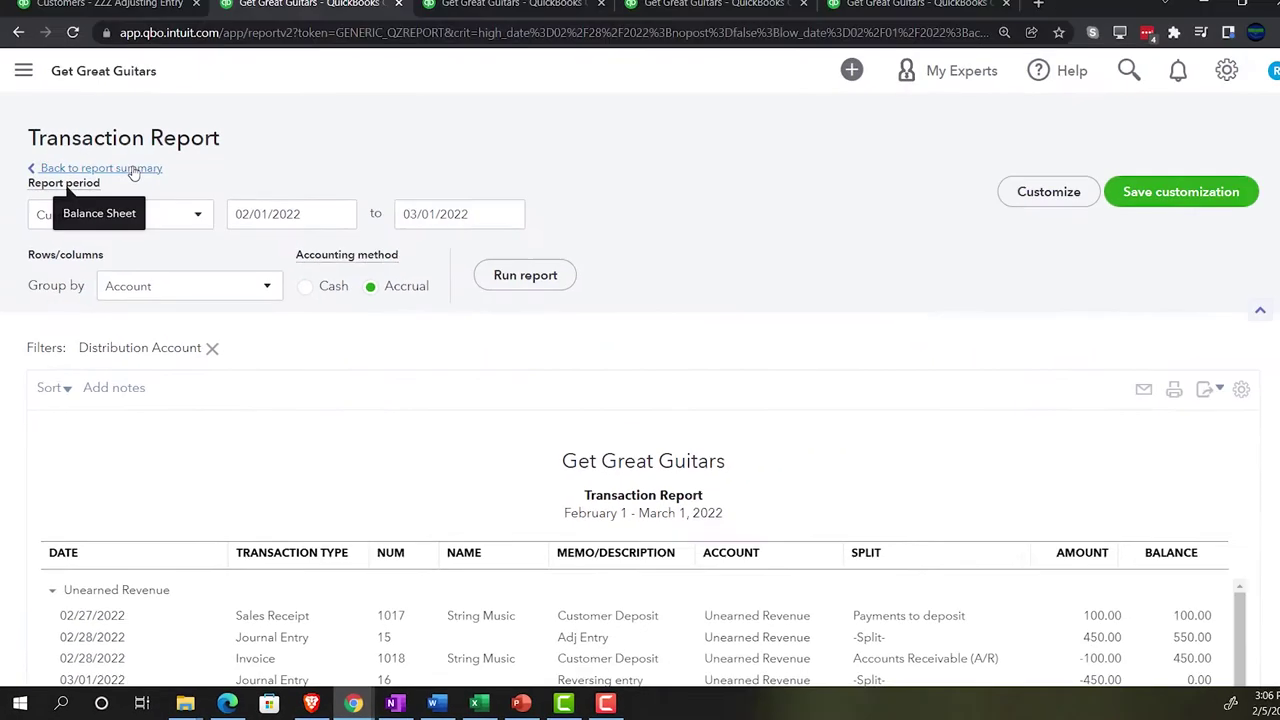
{"action": "left_click", "coordinate": [130, 172]}
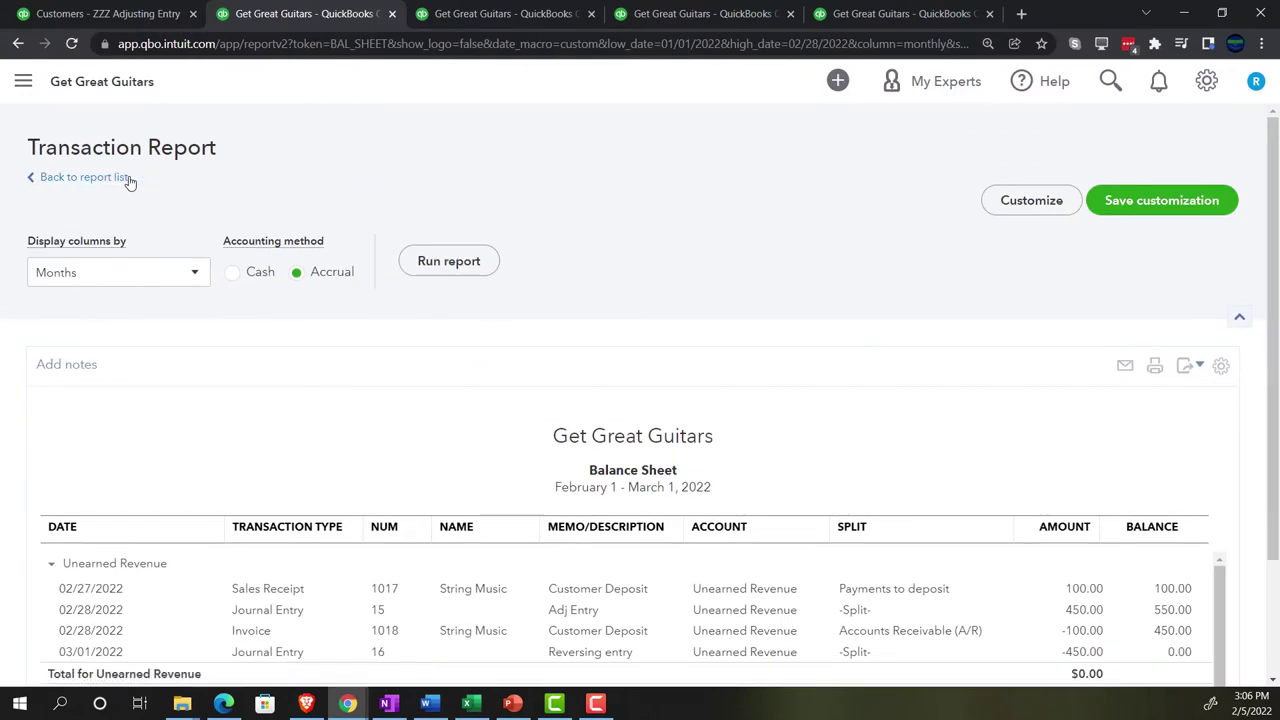
{"action": "scroll", "coordinate": [166, 443], "scroll_direction": "down", "scroll_amount": 10}
{"action": "key", "text": "ctrl+plus"}
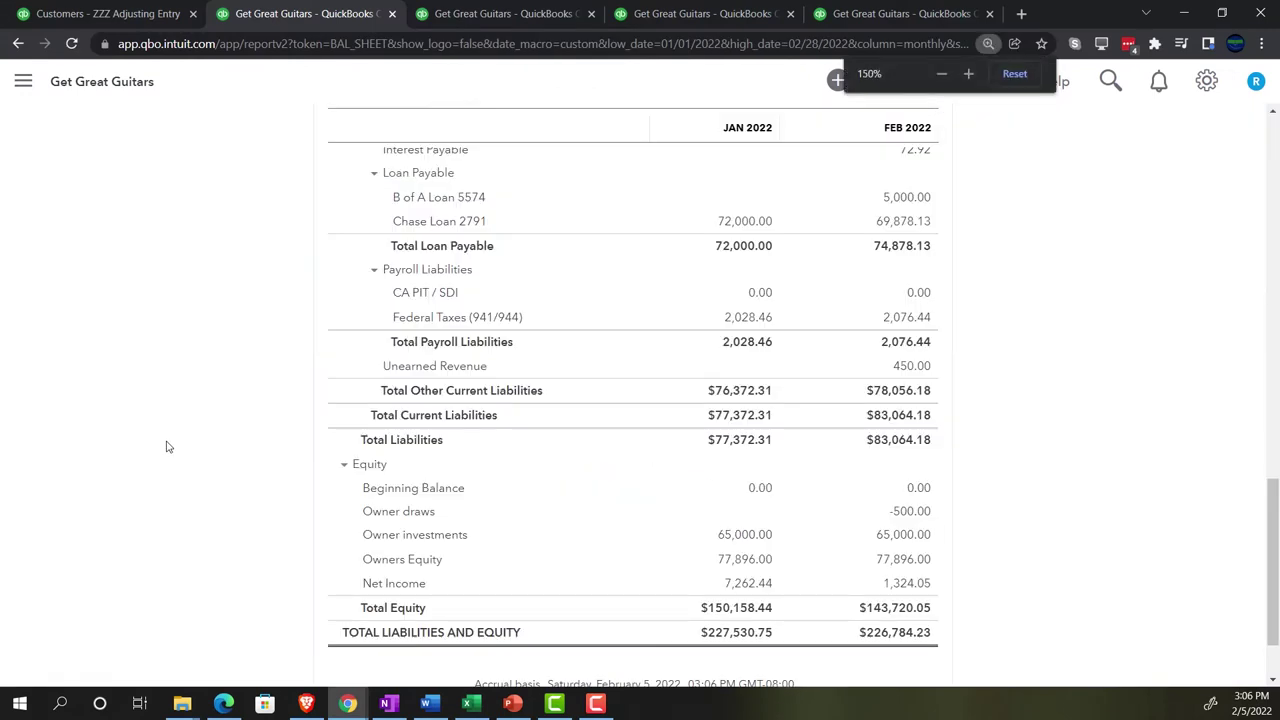
{"action": "key", "text": "ctrl+plus"}
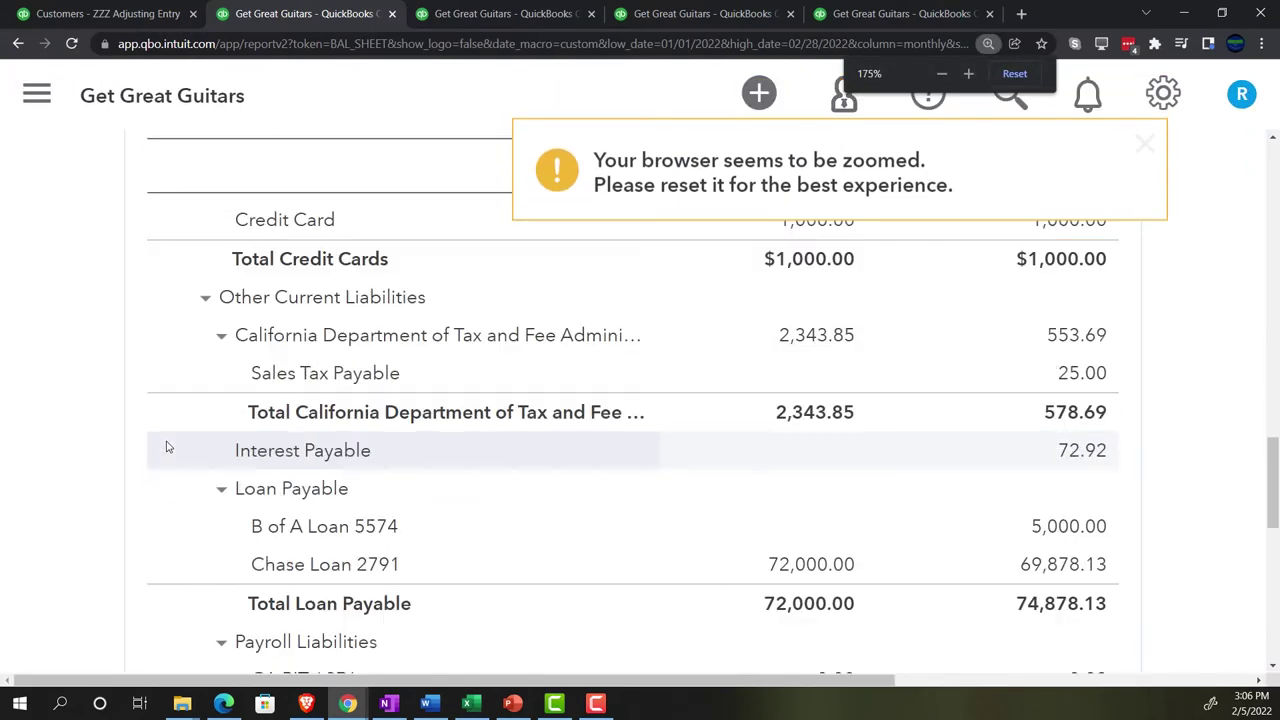
Step: Switch to the Customer Balance Detail report, rerun it as of 02/28/2022 and review it down to the total
{"action": "scroll", "coordinate": [168, 447], "scroll_direction": "up", "scroll_amount": 2}
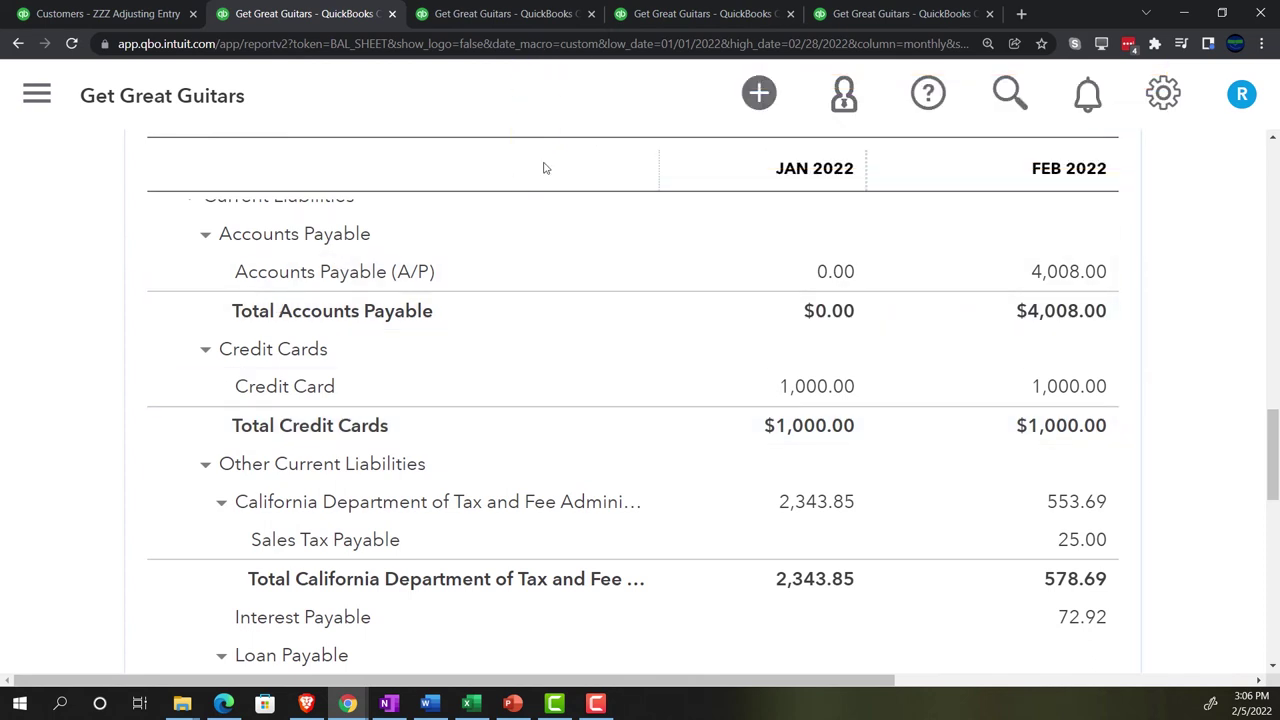
{"action": "left_click", "coordinate": [856, 16]}
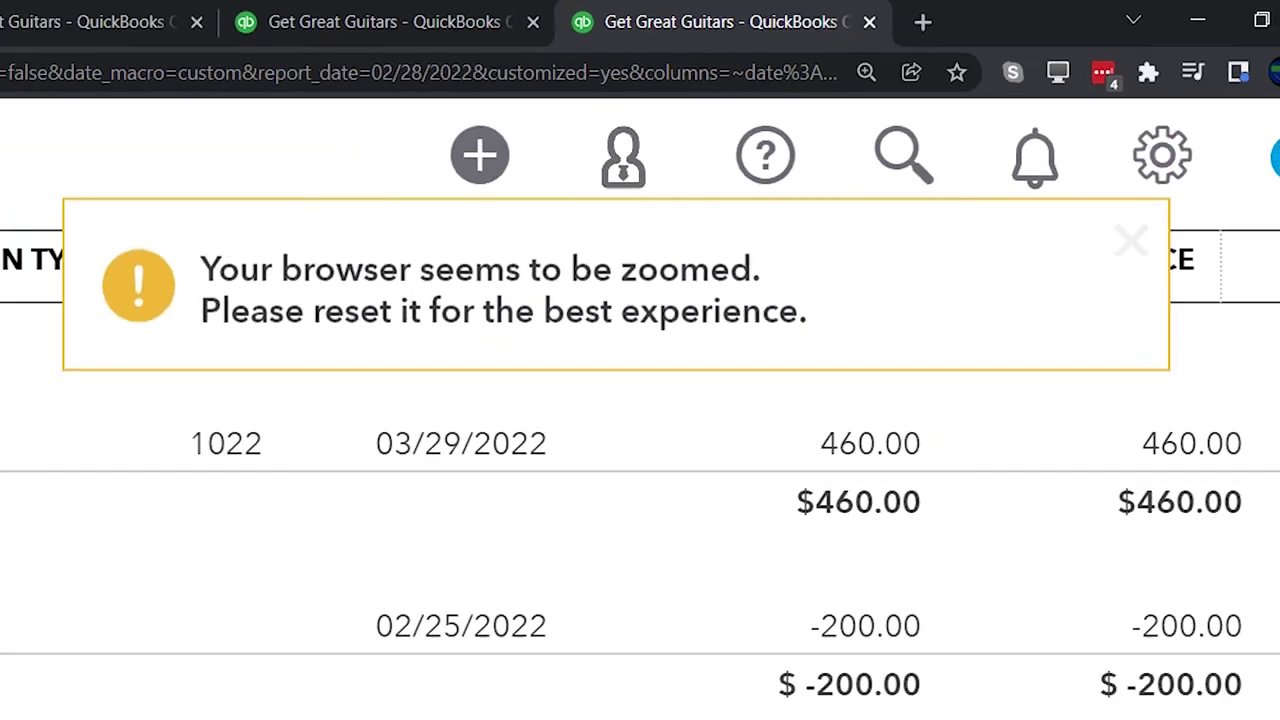
{"action": "key", "text": "ctrl+minus"}
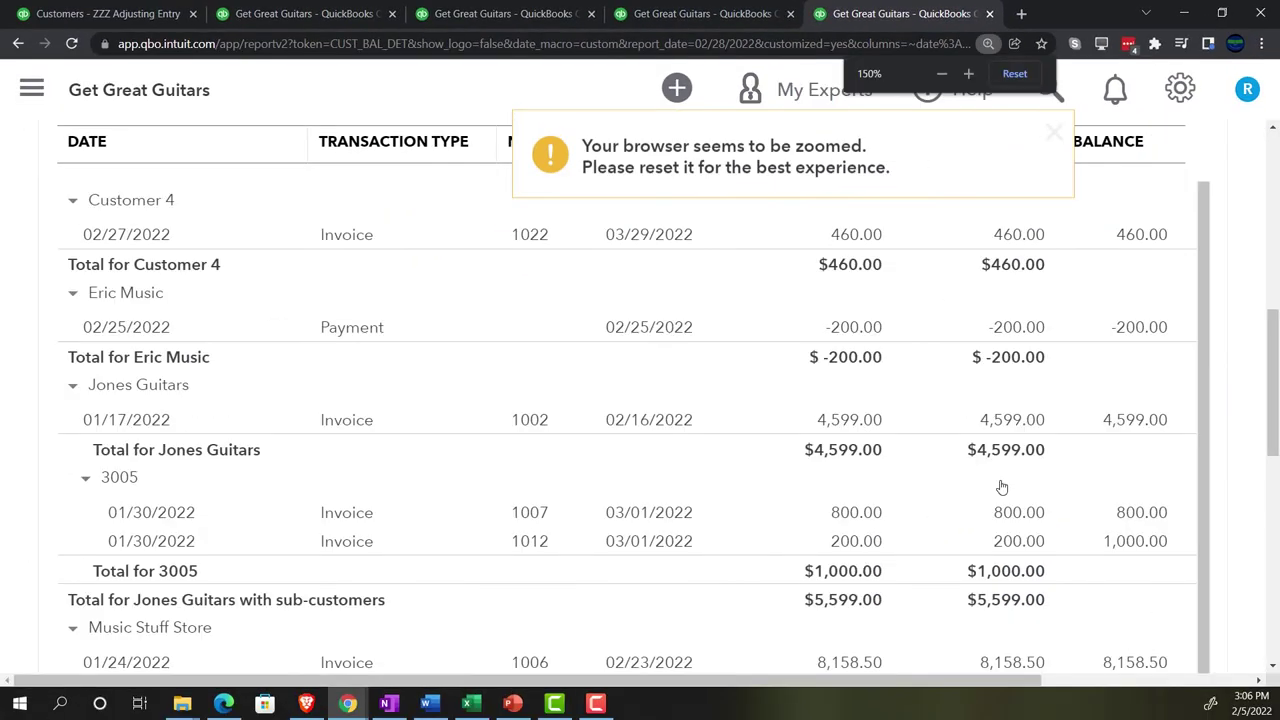
{"action": "scroll", "coordinate": [1002, 487], "scroll_direction": "up", "scroll_amount": 1}
{"action": "scroll", "coordinate": [1214, 437], "scroll_direction": "up", "scroll_amount": 3}
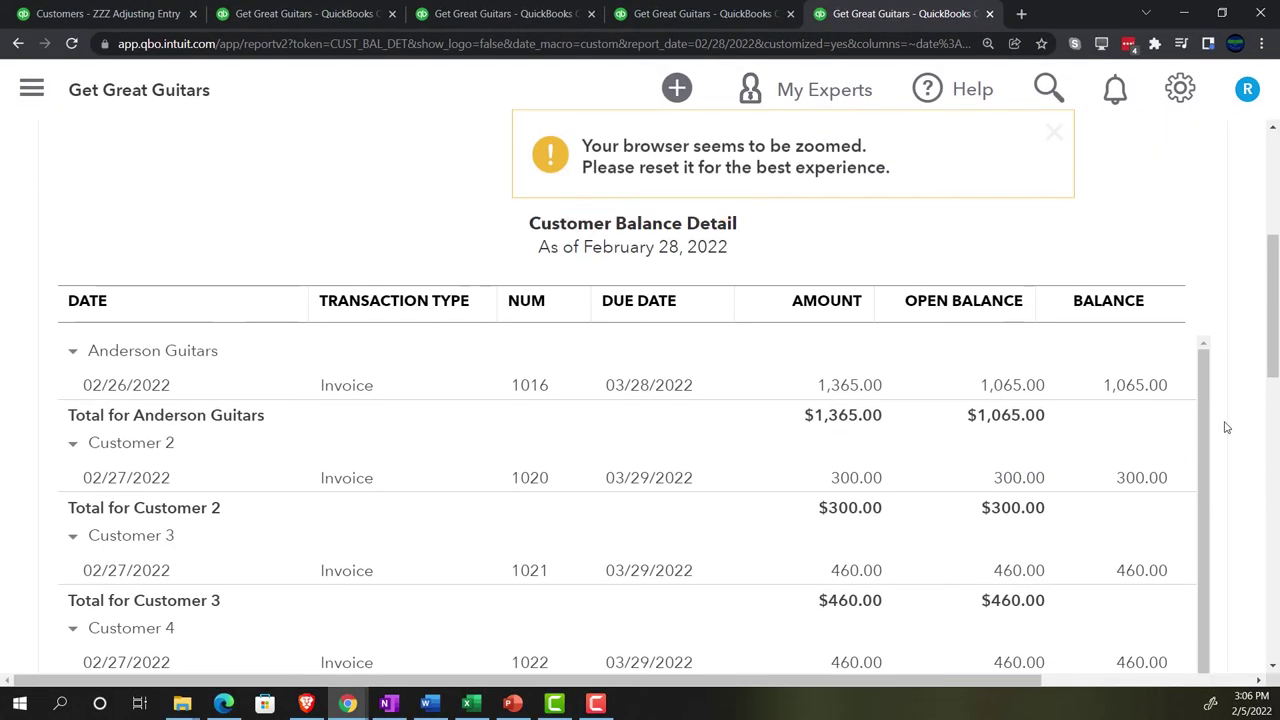
{"action": "scroll", "coordinate": [1137, 448], "scroll_direction": "up", "scroll_amount": 2}
{"action": "scroll", "coordinate": [861, 455], "scroll_direction": "up", "scroll_amount": 2}
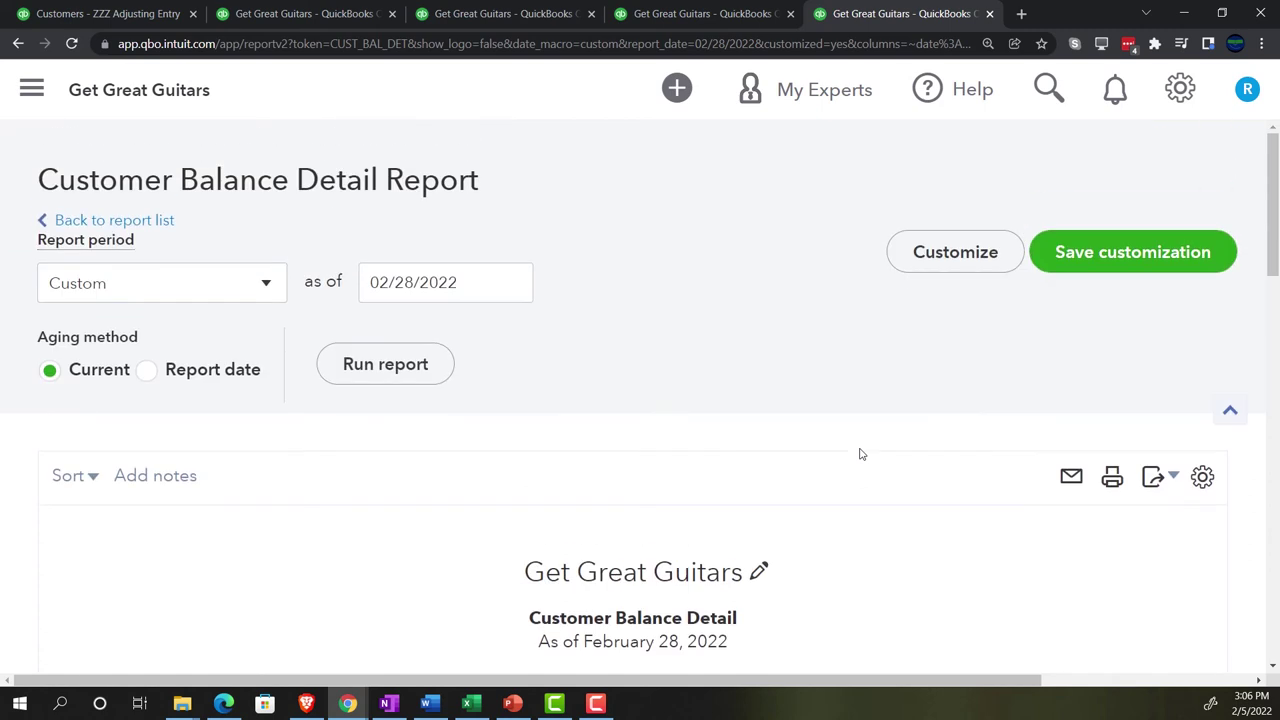
{"action": "left_click", "coordinate": [425, 364]}
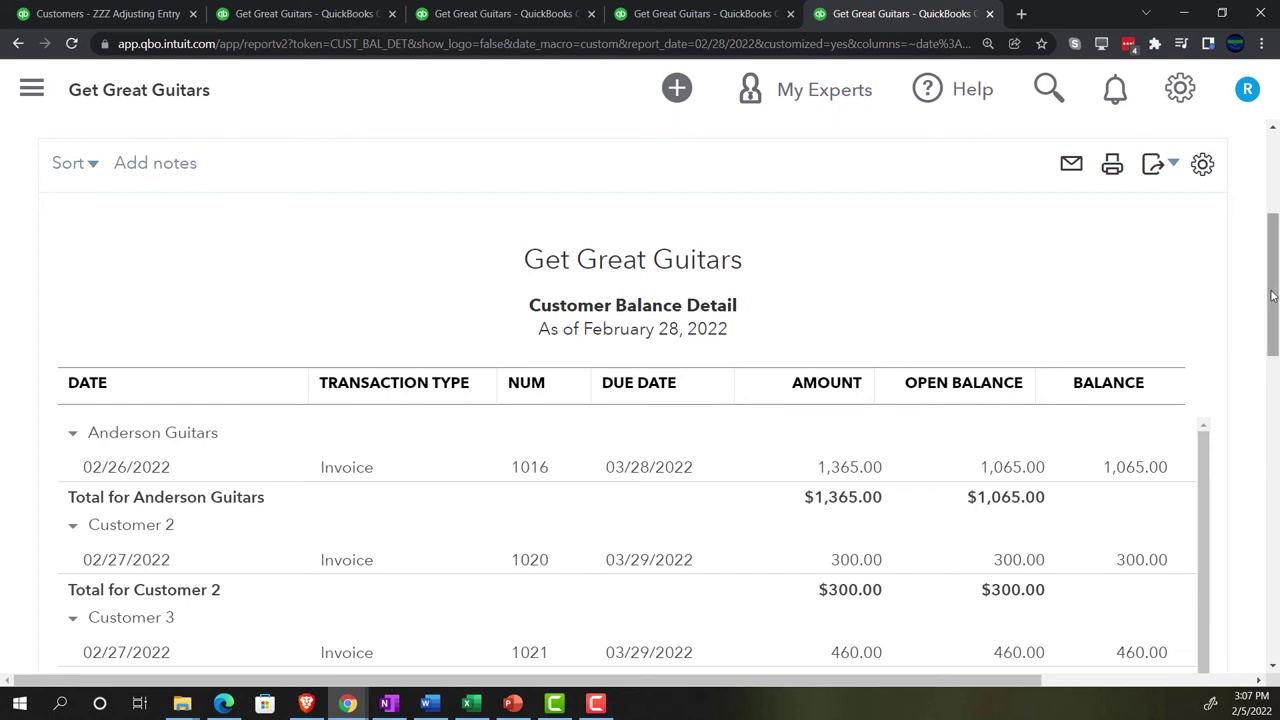
{"action": "scroll", "coordinate": [1231, 428], "scroll_direction": "down", "scroll_amount": 15}
{"action": "scroll", "coordinate": [1131, 428], "scroll_direction": "down", "scroll_amount": 4}
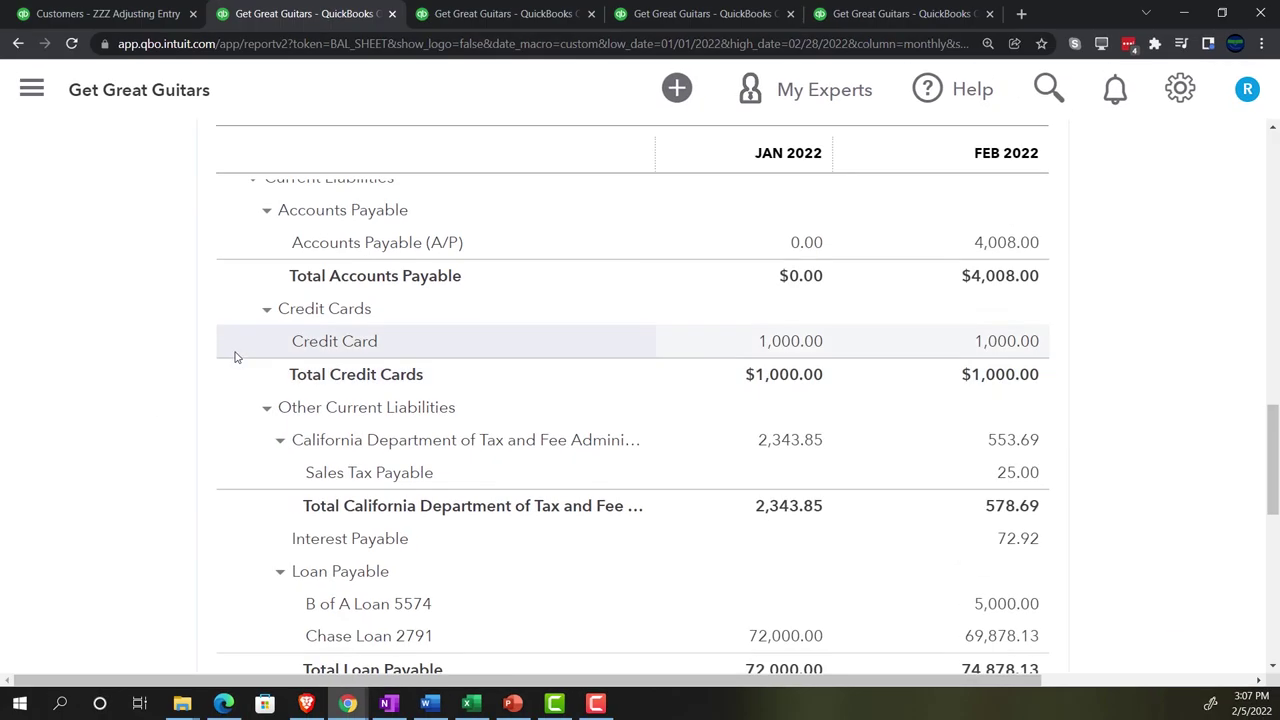
Step: Compare the February Accounts Receivable (A/R) balance on the Balance Sheet with the total of the Customer Balance Detail report
{"action": "scroll", "coordinate": [236, 357], "scroll_direction": "up", "scroll_amount": 2}
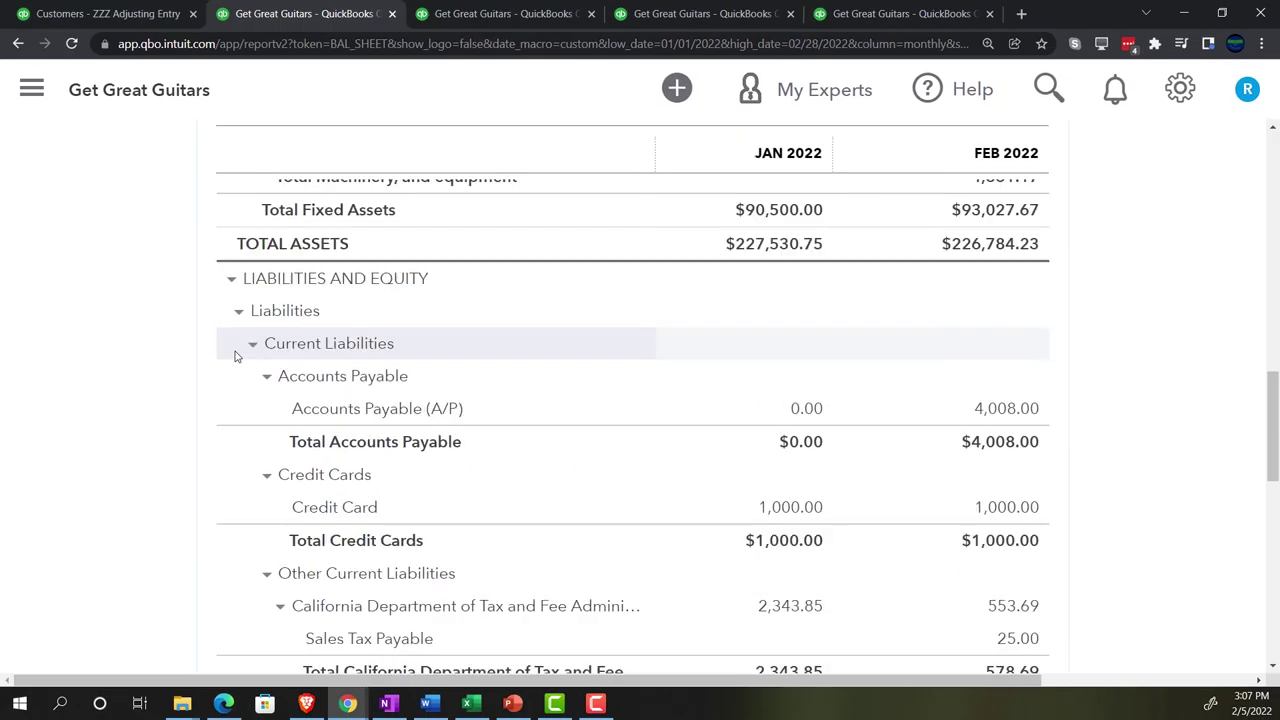
{"action": "scroll", "coordinate": [236, 357], "scroll_direction": "up", "scroll_amount": 6}
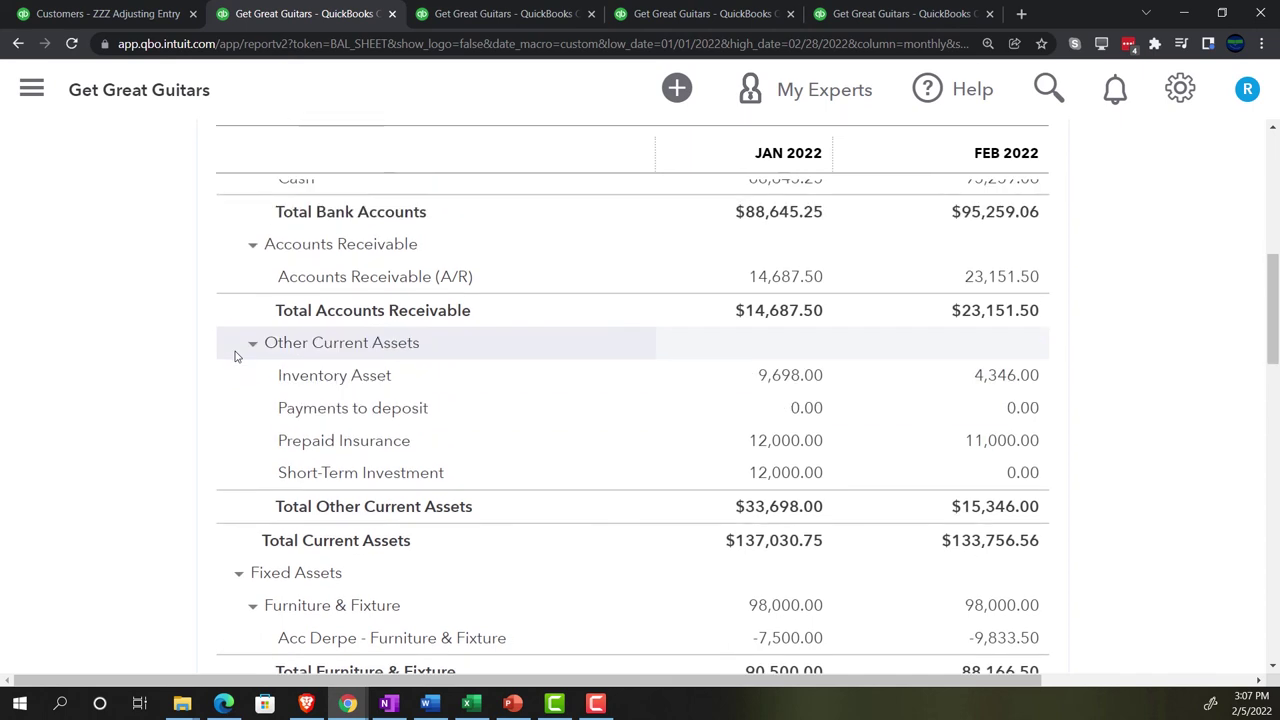
{"action": "scroll", "coordinate": [237, 354], "scroll_direction": "up", "scroll_amount": 3}
{"action": "scroll", "coordinate": [94, 420], "scroll_direction": "down", "scroll_amount": 2}
{"action": "scroll", "coordinate": [94, 420], "scroll_direction": "down", "scroll_amount": 1}
{"action": "scroll", "coordinate": [560, 400], "scroll_direction": "up", "scroll_amount": 1}
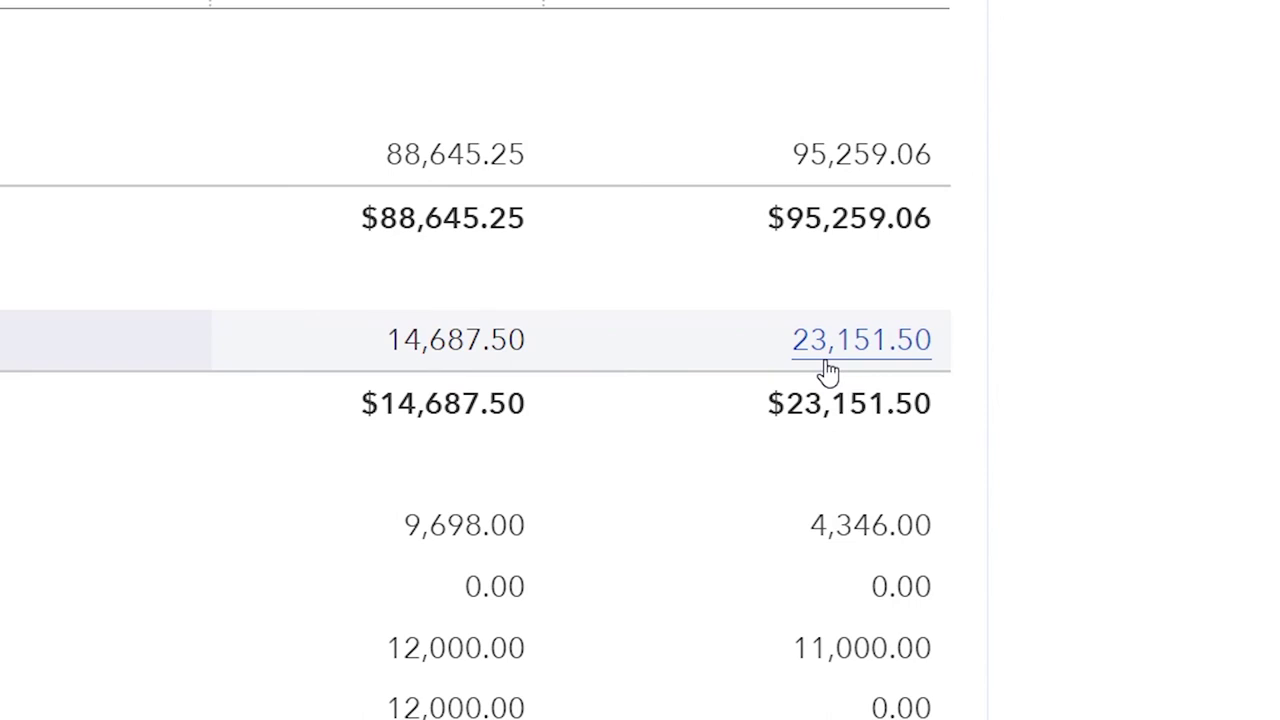
{"action": "left_click", "coordinate": [828, 366]}
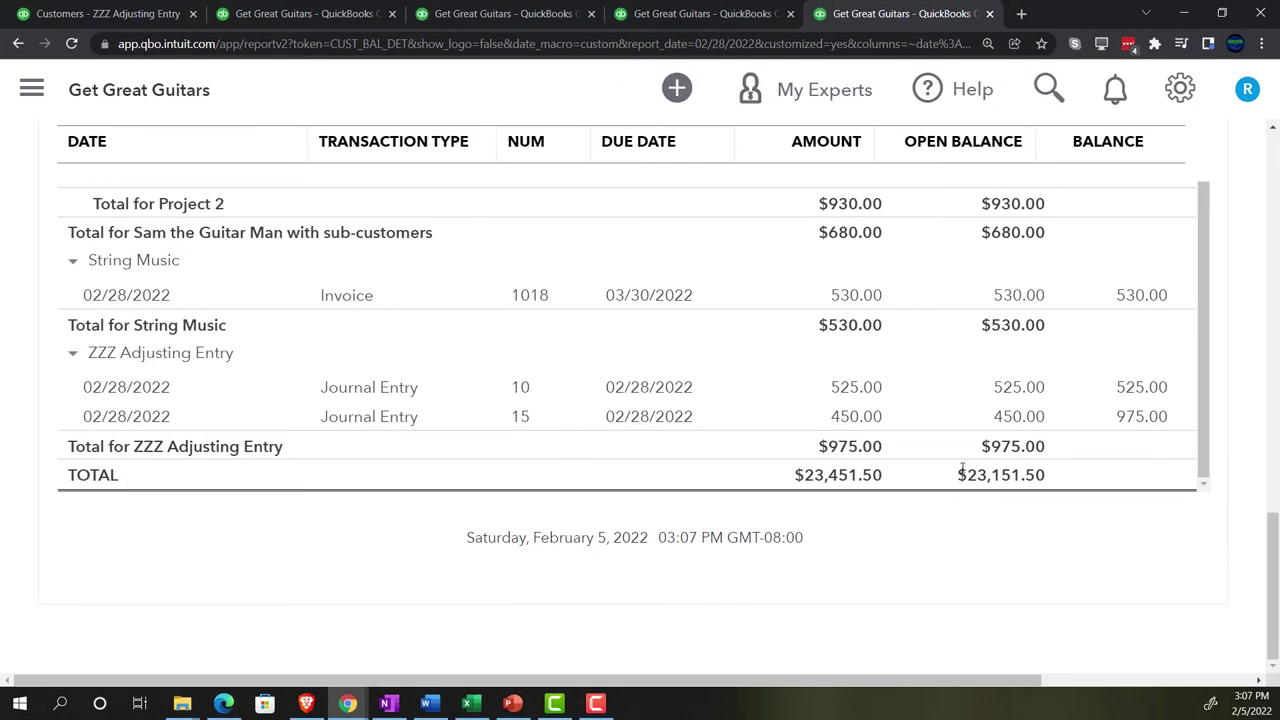
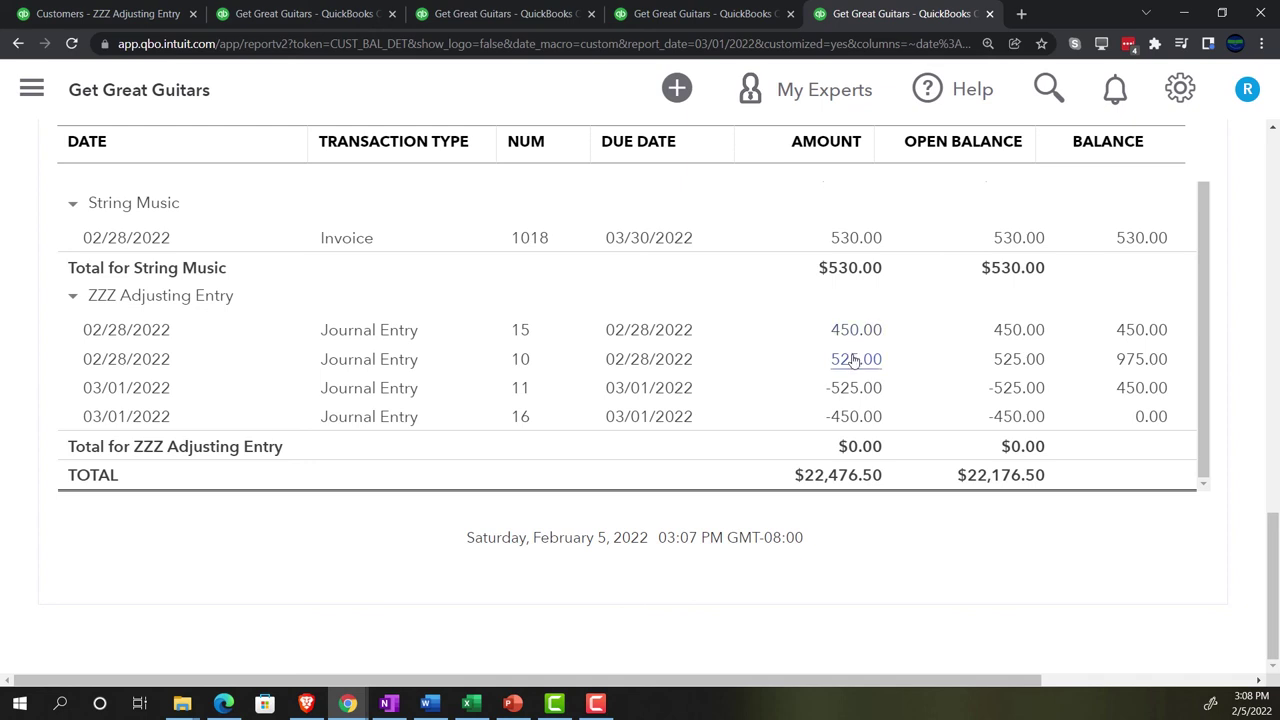
Step: Check the ZZZ Adjusting Entry transactions in the 03/01/2022 Customer Balance Detail and return to the Balance Sheet's Accounts Receivable section
{"action": "scroll", "coordinate": [666, 420], "scroll_direction": "up", "scroll_amount": 1}
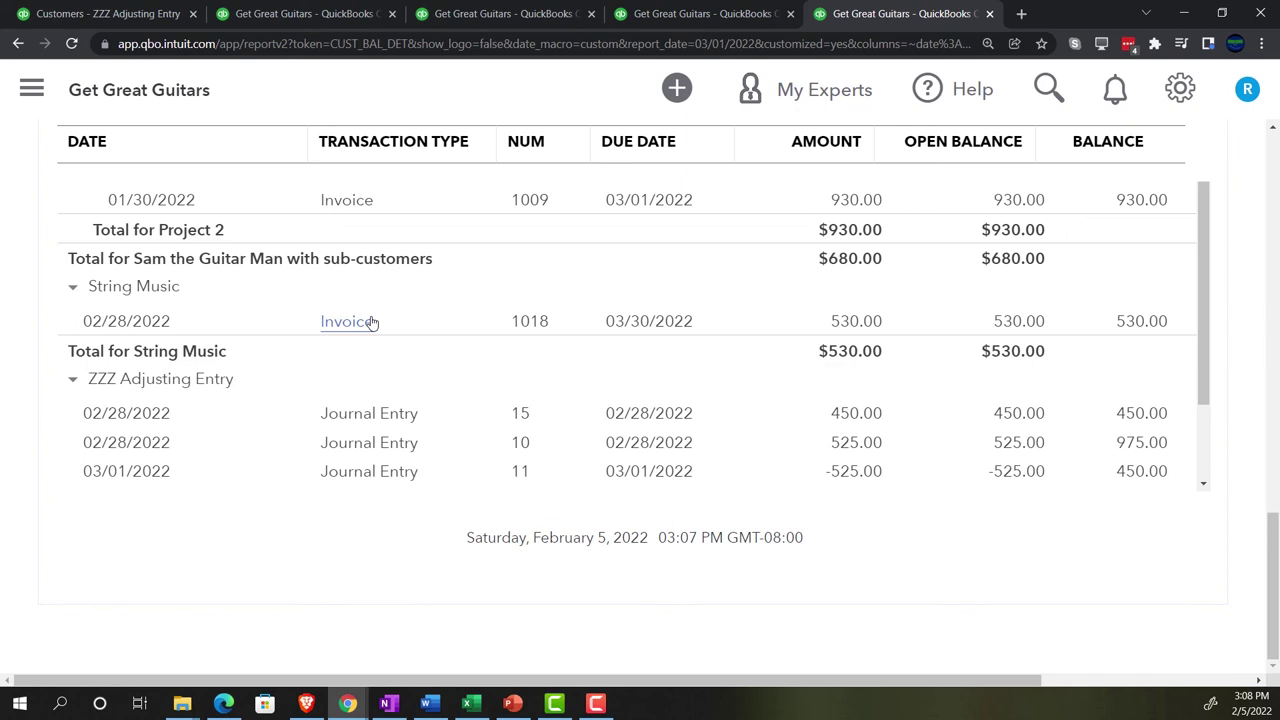
{"action": "scroll", "coordinate": [371, 321], "scroll_direction": "down", "scroll_amount": 1}
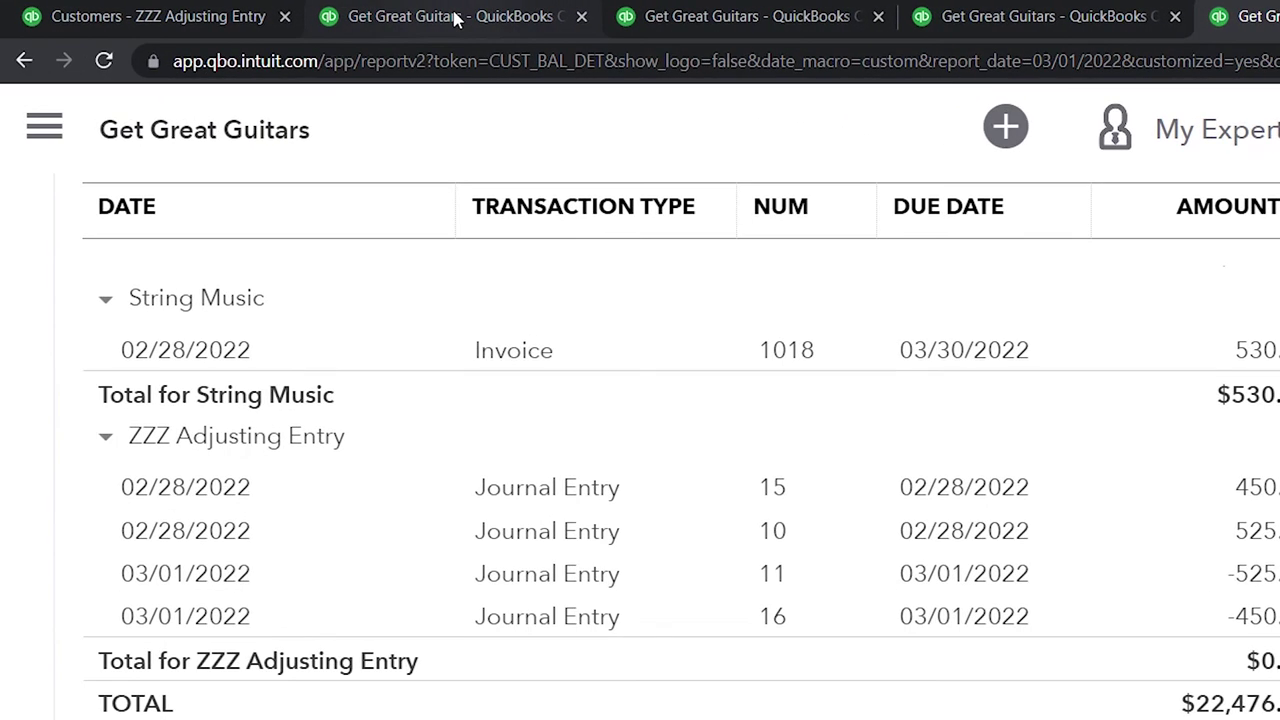
{"action": "left_click", "coordinate": [453, 18]}
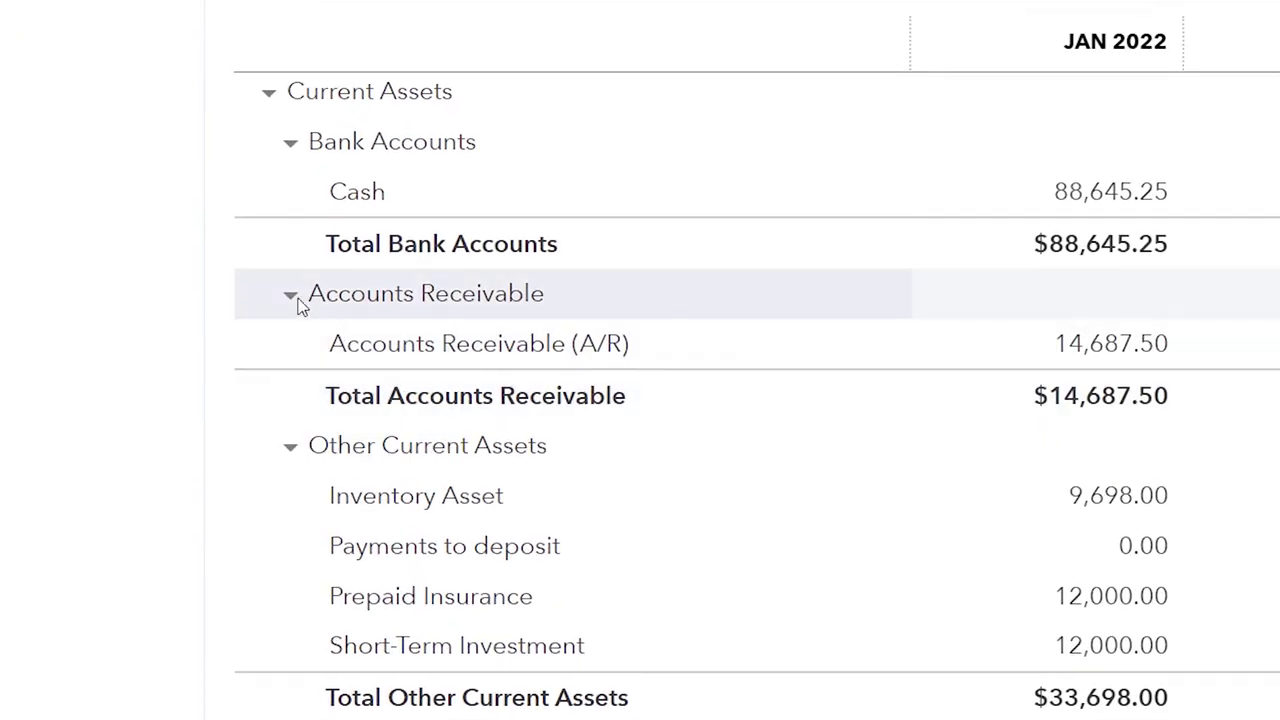
{"action": "left_click", "coordinate": [292, 298]}
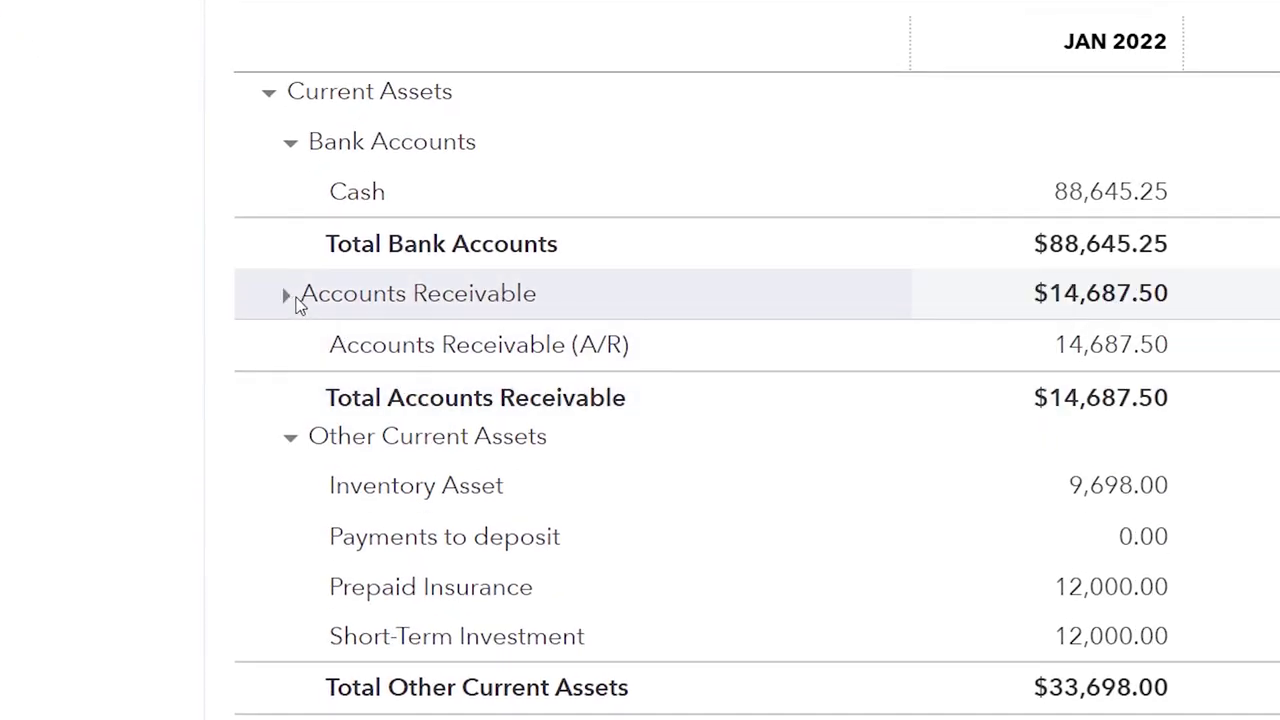
{"action": "left_click", "coordinate": [292, 298]}
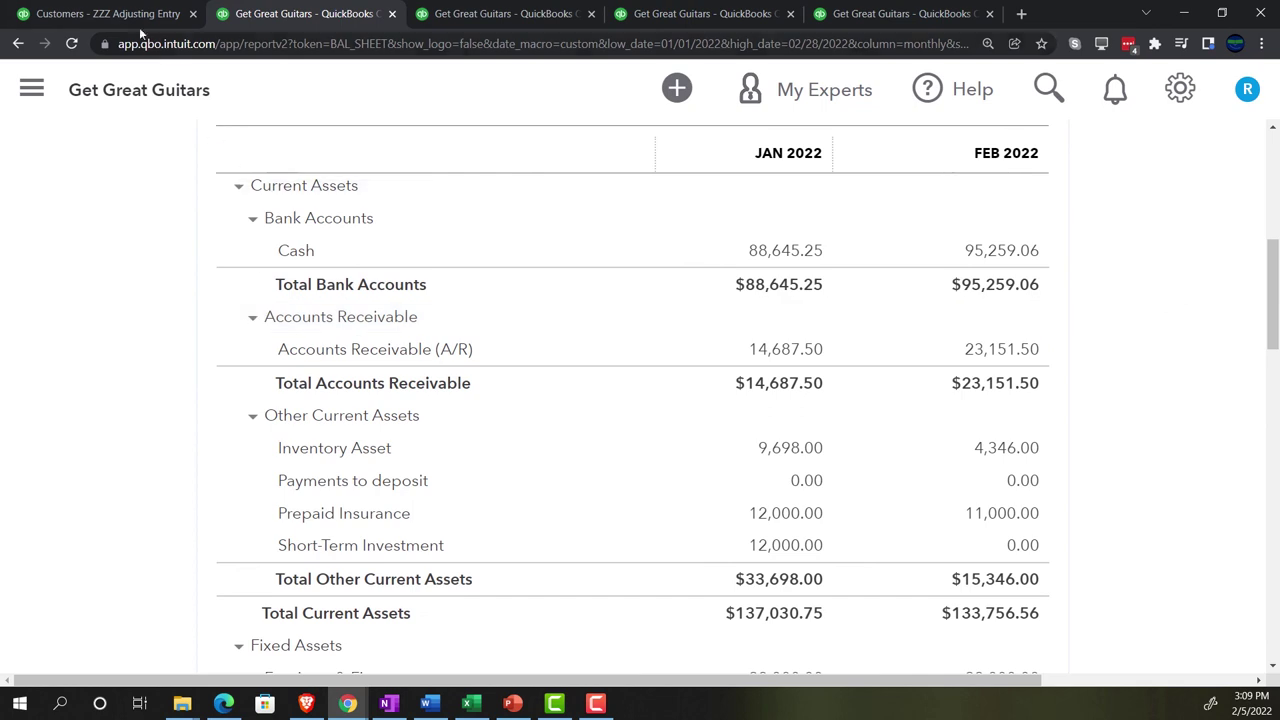
Step: Open the Customers list, free up space by hiding the navigation menu, and review the customers' open balances
{"action": "left_click", "coordinate": [139, 20]}
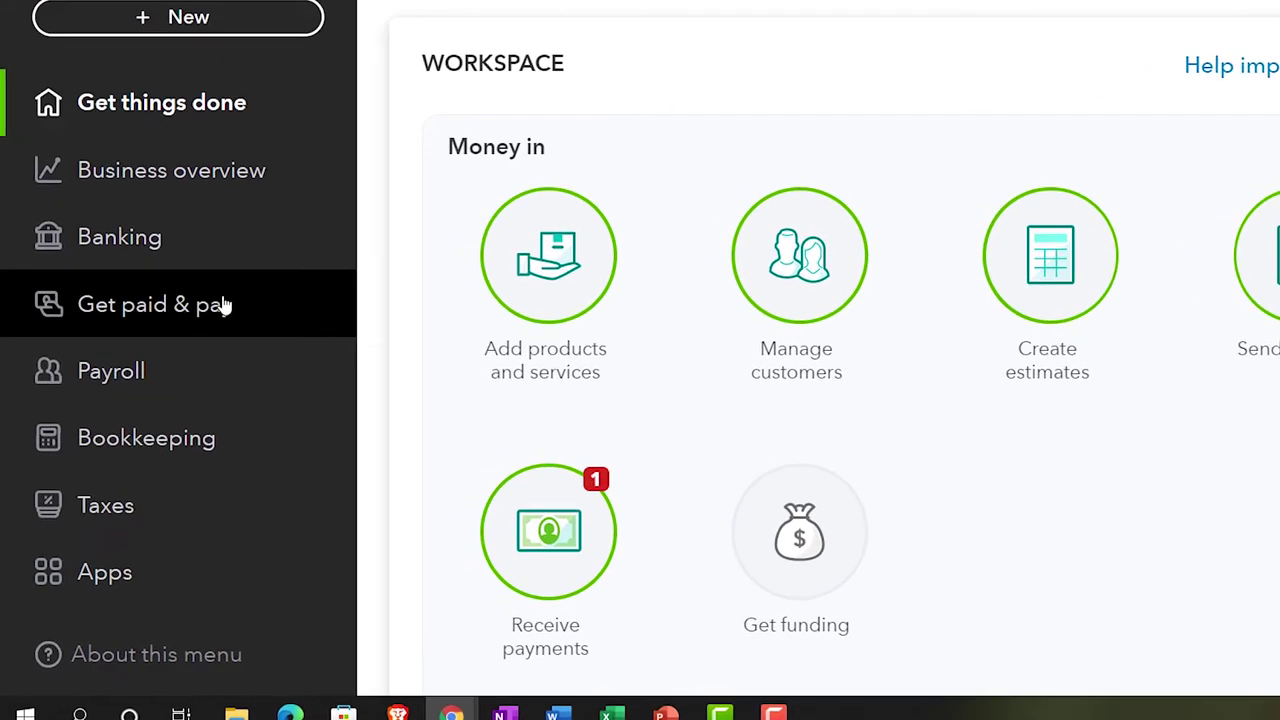
{"action": "left_click", "coordinate": [175, 376]}
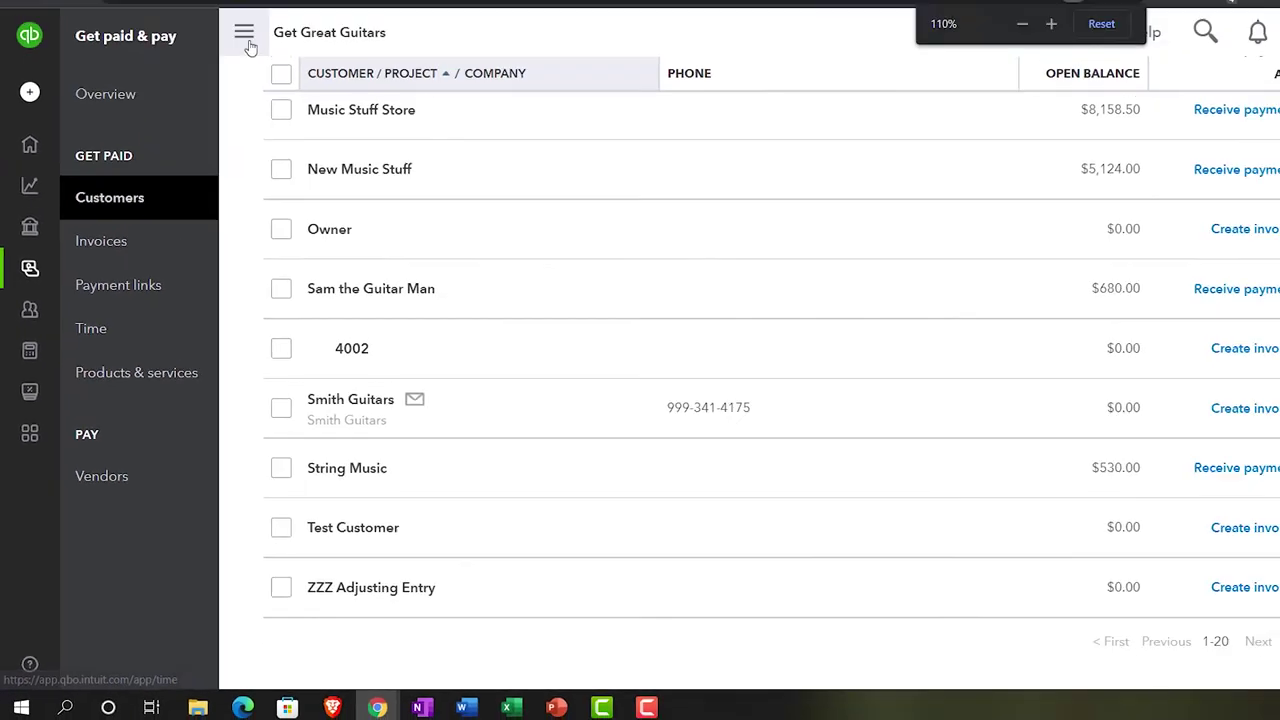
{"action": "left_click", "coordinate": [245, 36]}
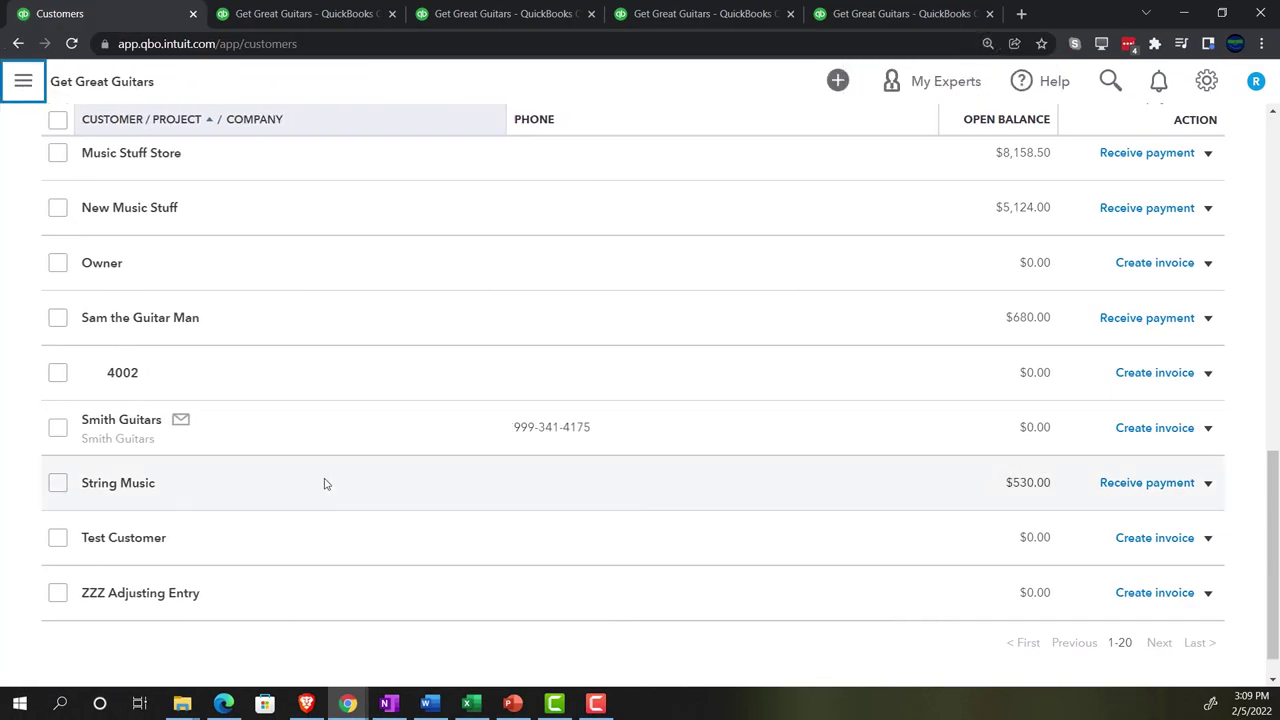
{"action": "scroll", "coordinate": [326, 483], "scroll_direction": "up", "scroll_amount": 4}
{"action": "scroll", "coordinate": [309, 358], "scroll_direction": "up", "scroll_amount": 3}
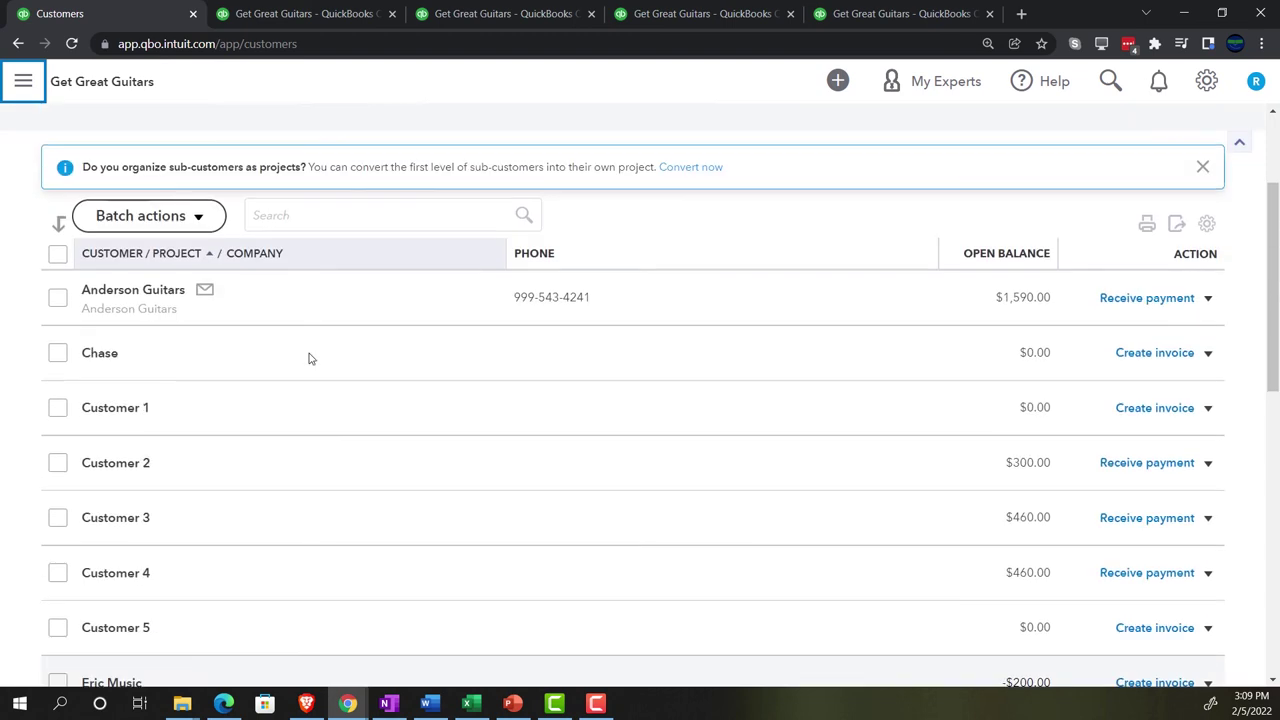
{"action": "scroll", "coordinate": [309, 358], "scroll_direction": "down", "scroll_amount": 2}
{"action": "scroll", "coordinate": [309, 358], "scroll_direction": "down", "scroll_amount": 2}
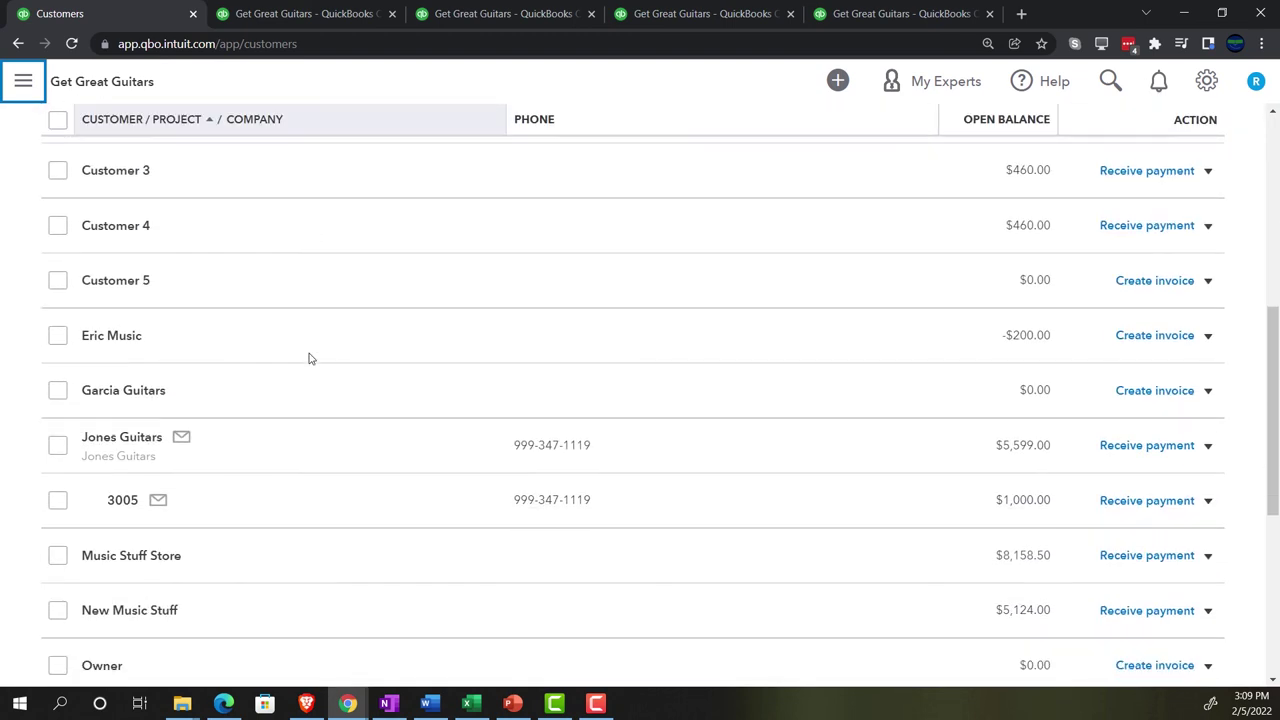
{"action": "scroll", "coordinate": [309, 358], "scroll_direction": "down", "scroll_amount": 1}
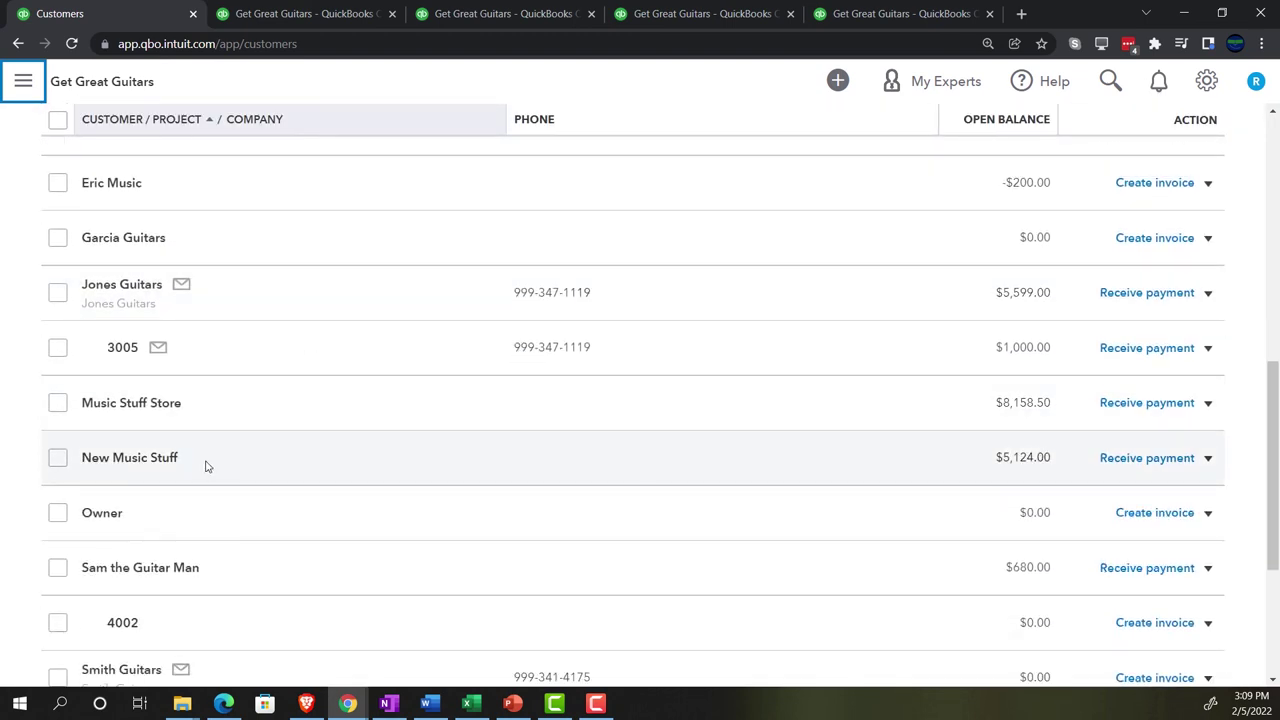
{"action": "scroll", "coordinate": [203, 463], "scroll_direction": "down", "scroll_amount": 2}
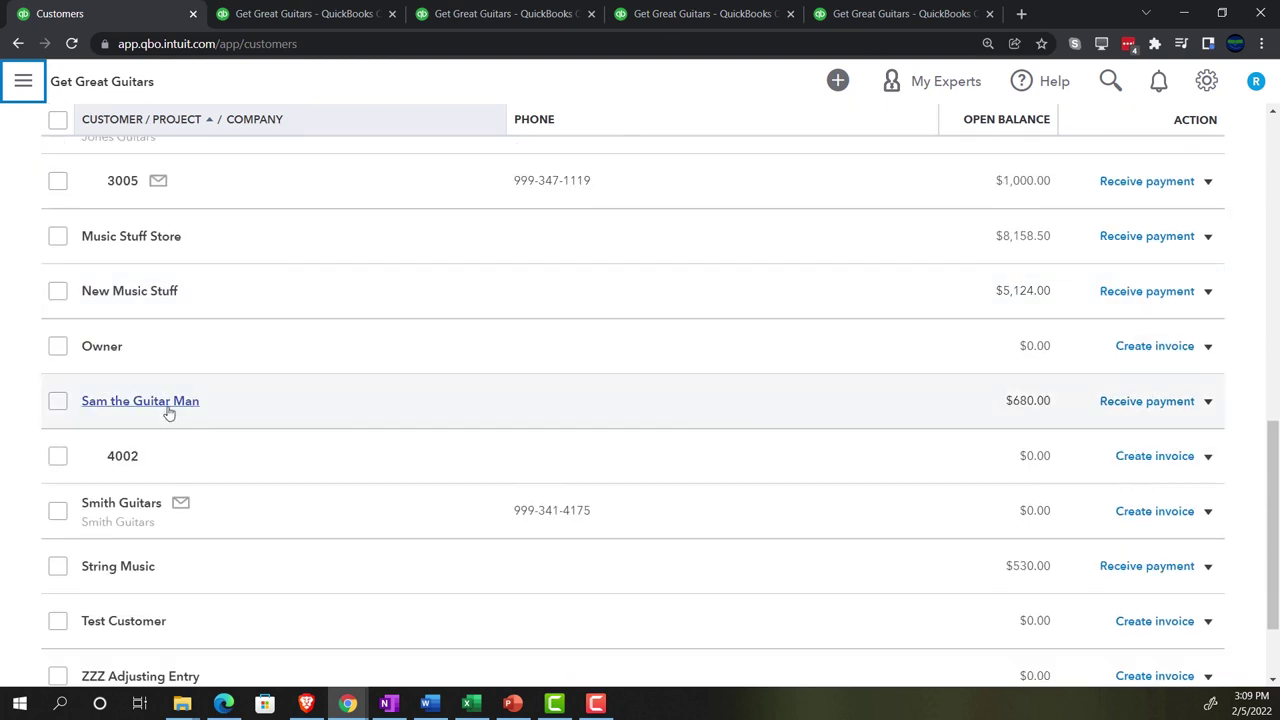
Step: View the transaction list of sub-customer 4002's parent customer, then open the ZZZ Adjusting Entry customer's transactions
{"action": "left_click", "coordinate": [166, 408]}
{"action": "scroll", "coordinate": [266, 491], "scroll_direction": "down", "scroll_amount": 1}
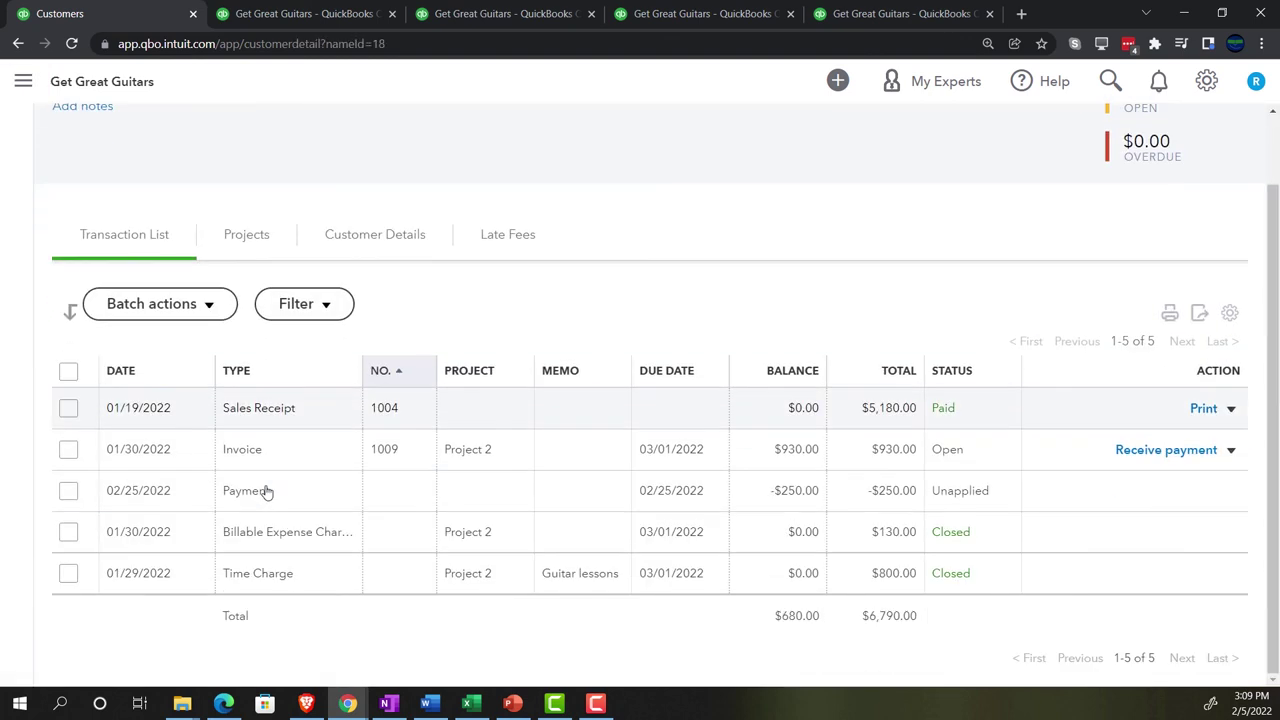
{"action": "scroll", "coordinate": [262, 490], "scroll_direction": "up", "scroll_amount": 1}
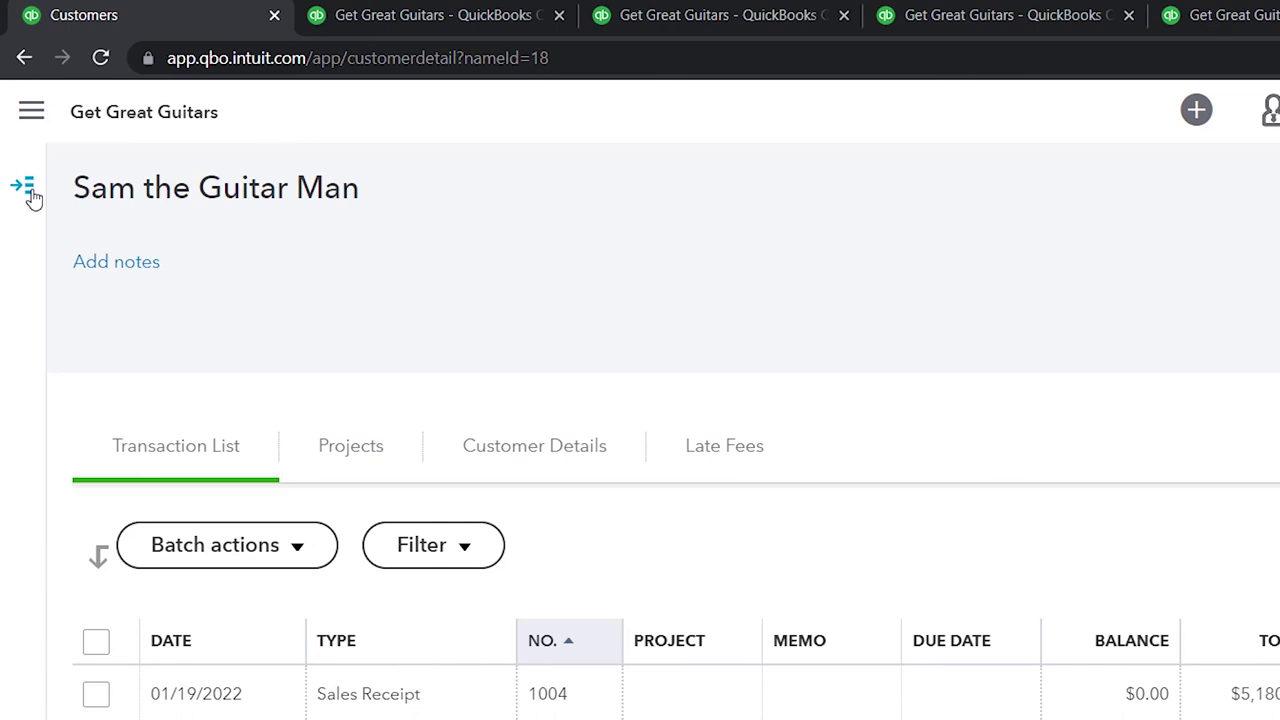
{"action": "left_click", "coordinate": [31, 194]}
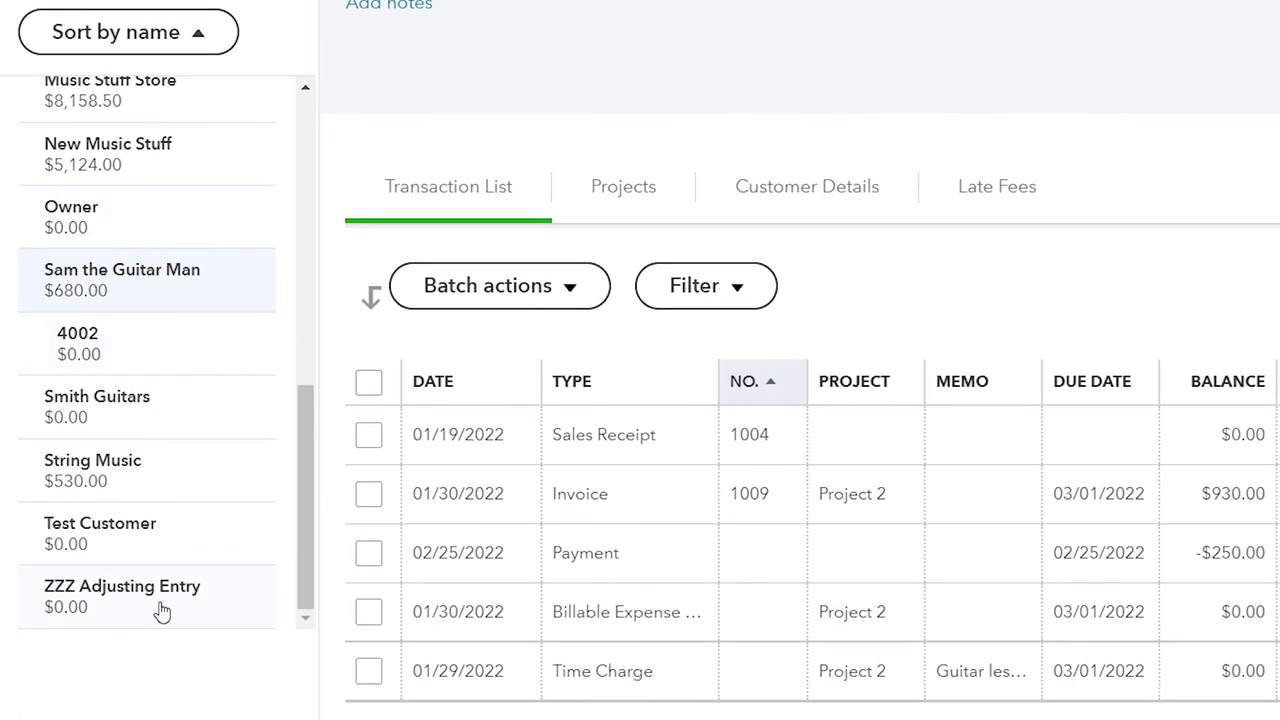
{"action": "left_click", "coordinate": [162, 610]}
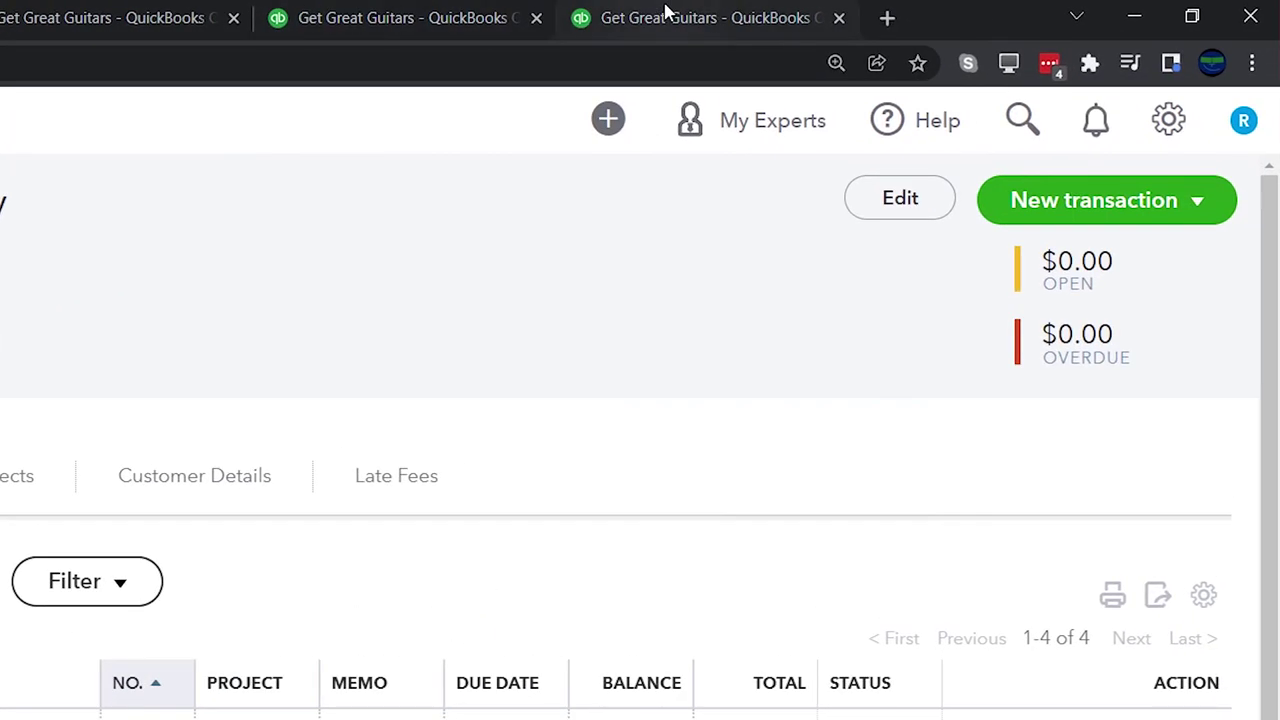
Step: Switch to the Trial Balance, set its end date to 03/31/2022 and rerun the report
{"action": "left_click", "coordinate": [876, 10]}
{"action": "left_click", "coordinate": [415, 15]}
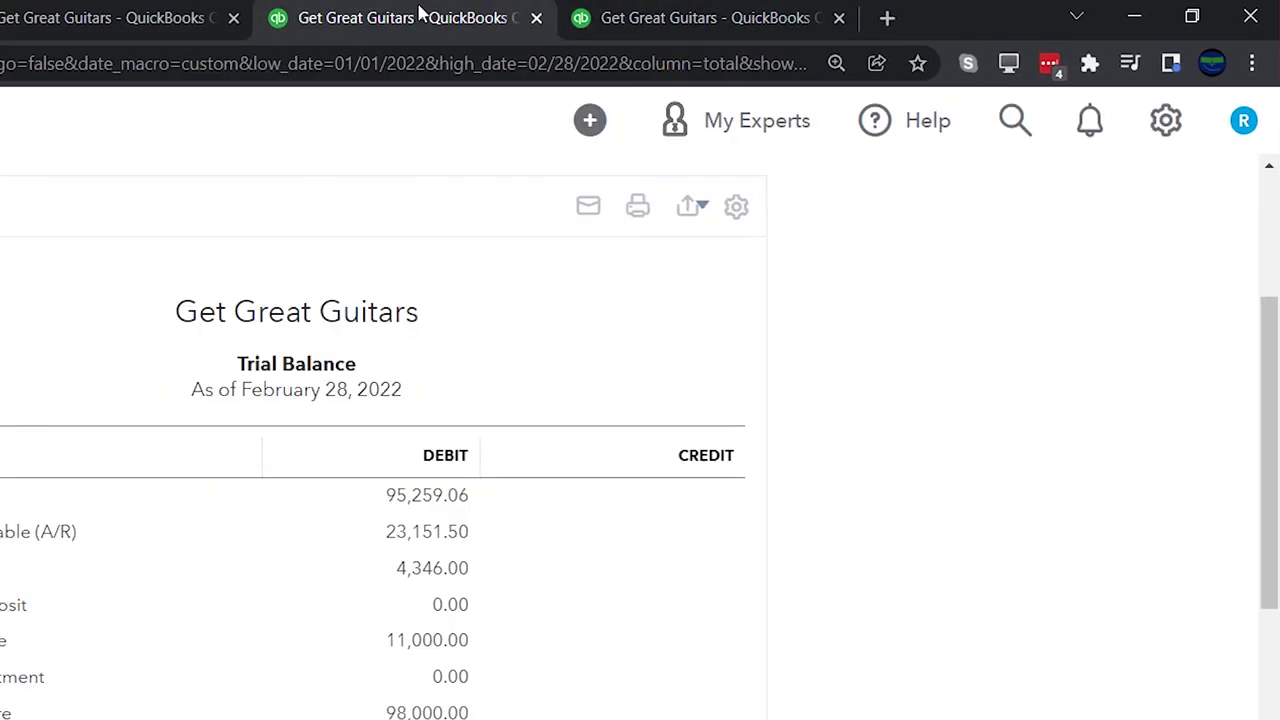
{"action": "scroll", "coordinate": [618, 342], "scroll_direction": "up", "scroll_amount": 5}
{"action": "left_click", "coordinate": [643, 283]}
{"action": "scroll", "coordinate": [141, 490], "scroll_direction": "down", "scroll_amount": 2}
{"action": "key", "text": "ctrl+plus"}
{"action": "key", "text": "ctrl+plus"}
{"action": "key", "text": "ctrl+plus"}
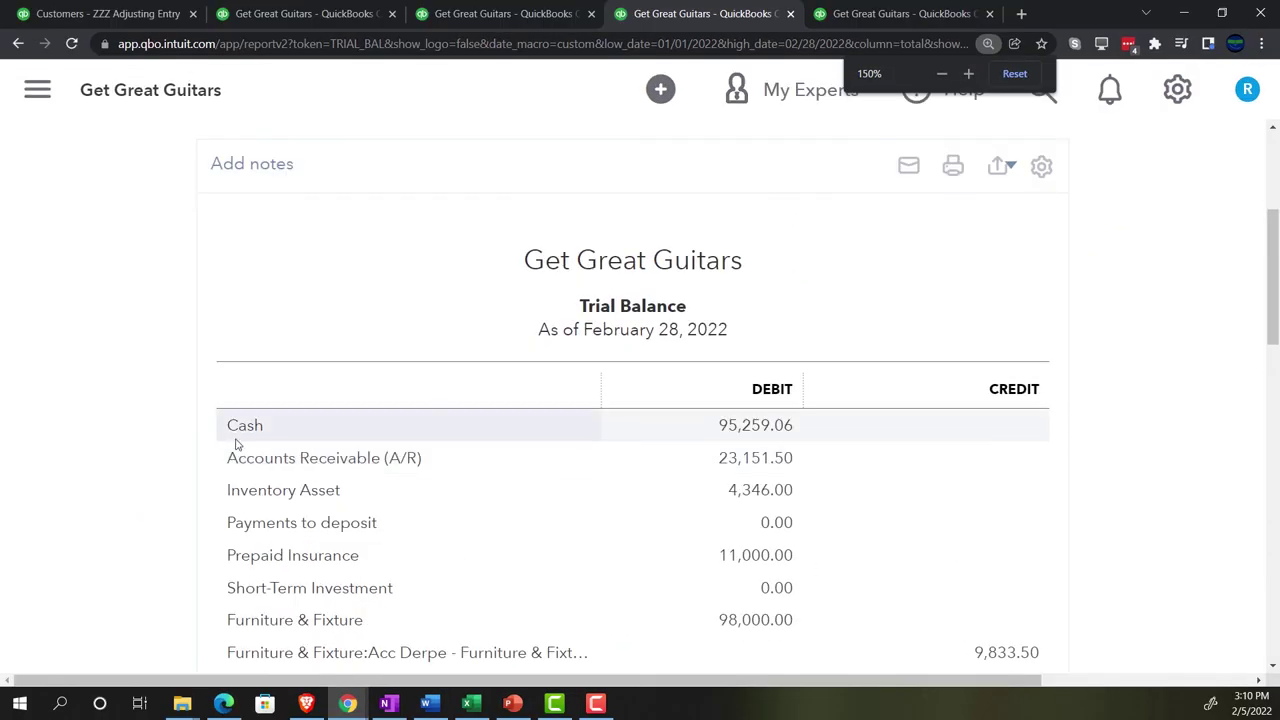
{"action": "key", "text": "ctrl+plus"}
{"action": "scroll", "coordinate": [300, 342], "scroll_direction": "up", "scroll_amount": 2}
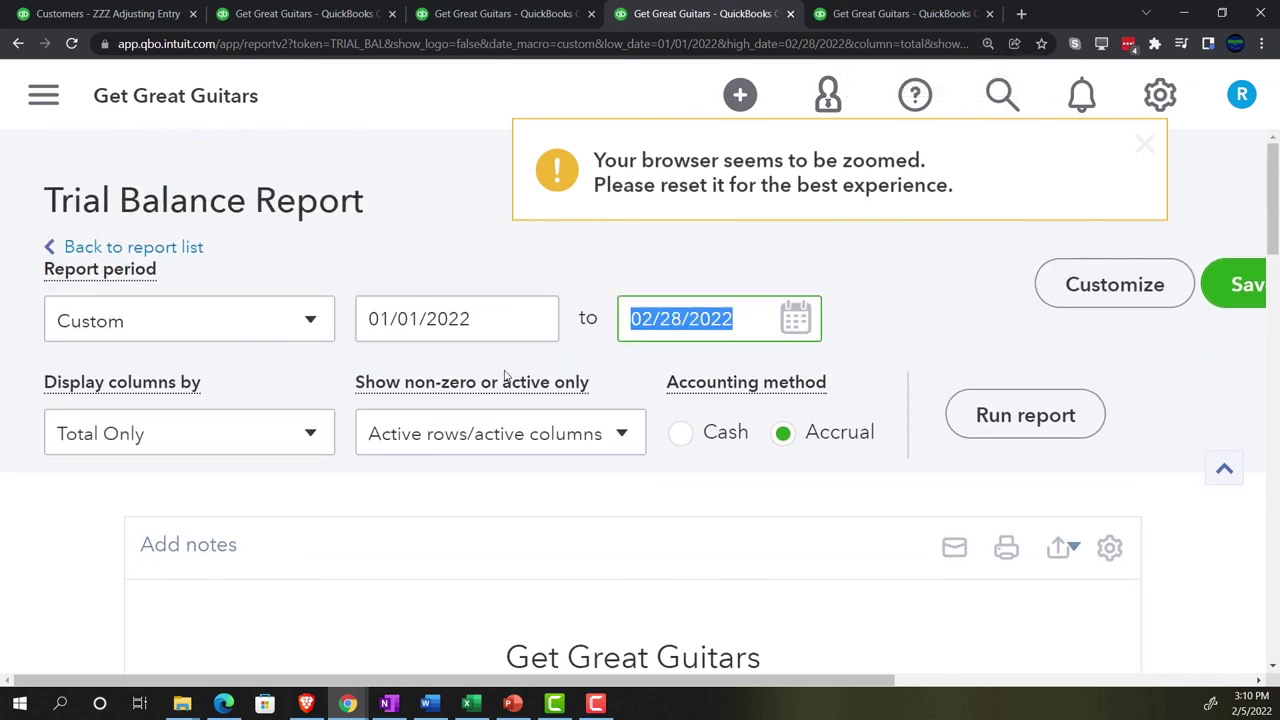
{"action": "type", "text": "0331"}
{"action": "key", "text": "Tab"}
{"action": "left_click", "coordinate": [1025, 415]}
{"action": "scroll", "coordinate": [277, 508], "scroll_direction": "down", "scroll_amount": 3}
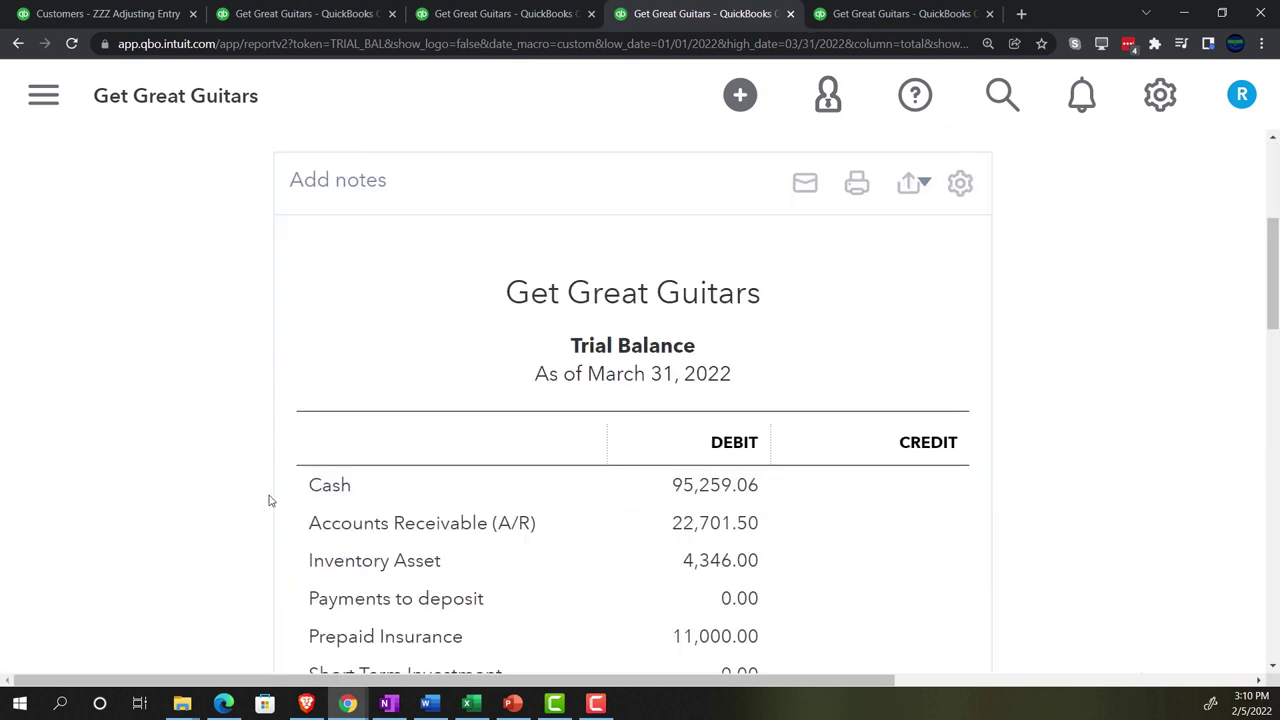
Step: Review the Trial Balance as of March 31, 2022 from Accounts Receivable through Unearned Revenue to the debit and credit totals
{"action": "scroll", "coordinate": [270, 500], "scroll_direction": "down", "scroll_amount": 1}
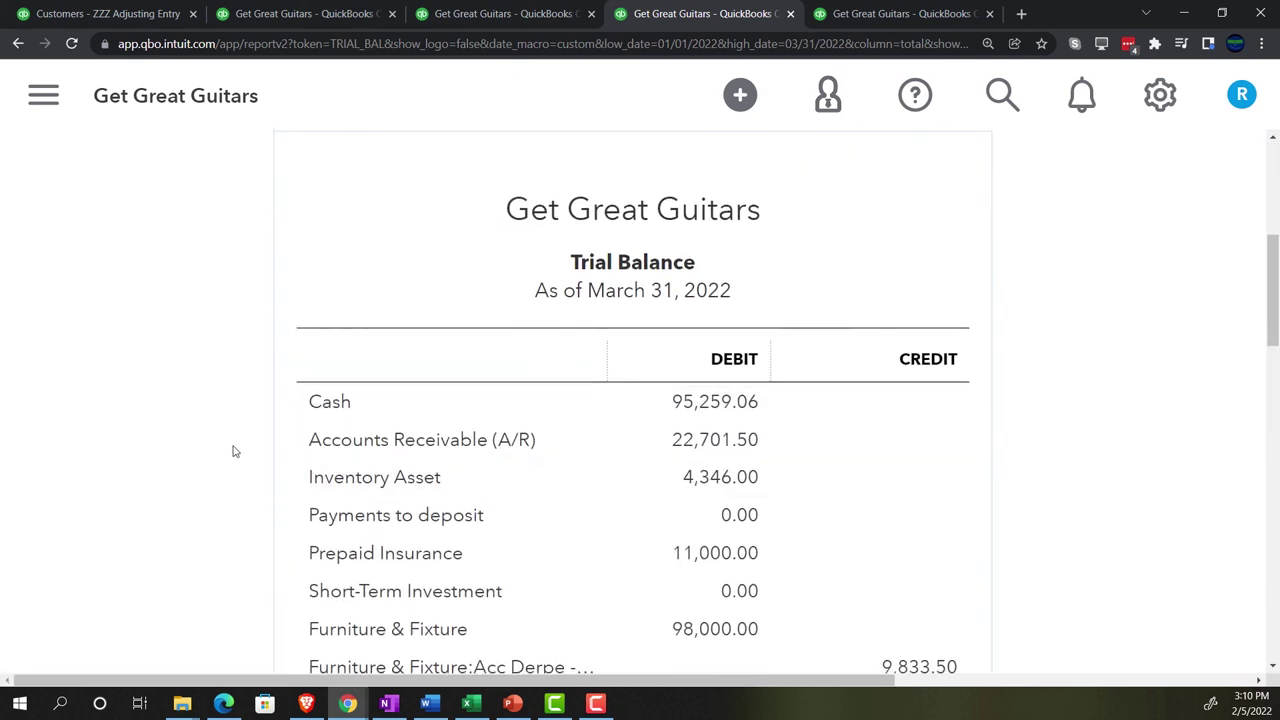
{"action": "scroll", "coordinate": [233, 451], "scroll_direction": "down", "scroll_amount": 1}
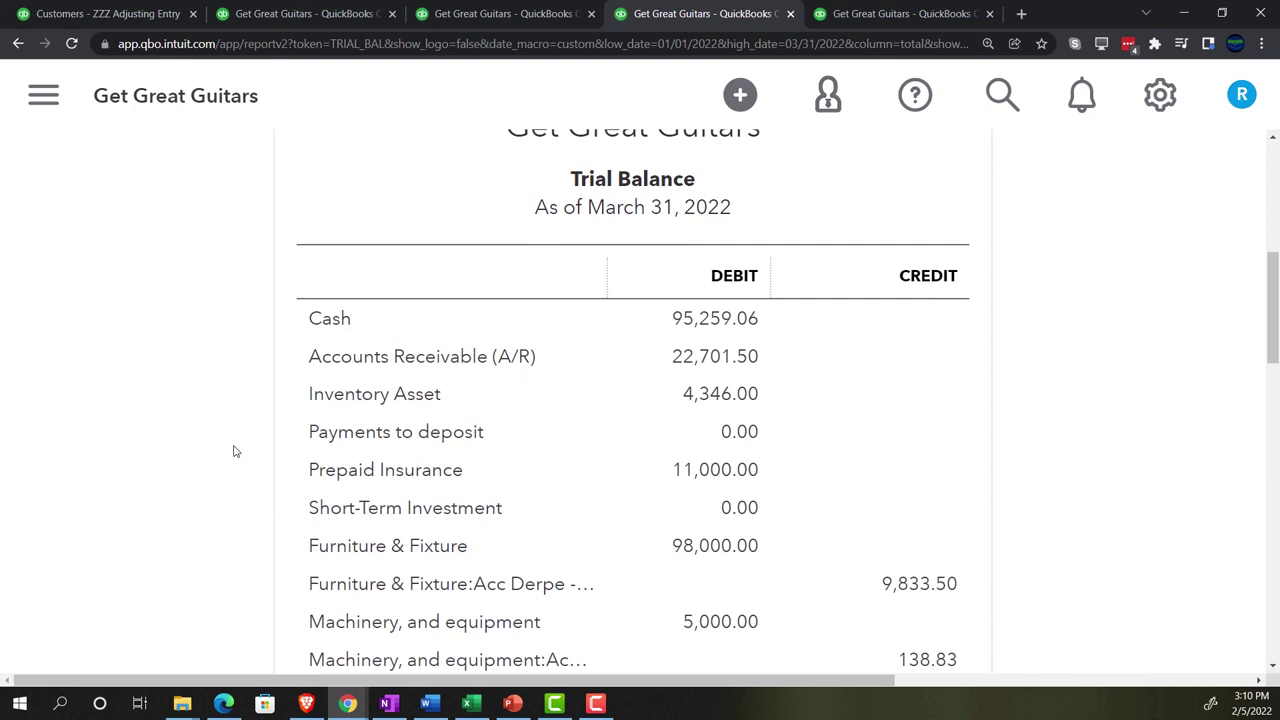
{"action": "scroll", "coordinate": [233, 451], "scroll_direction": "down", "scroll_amount": 1}
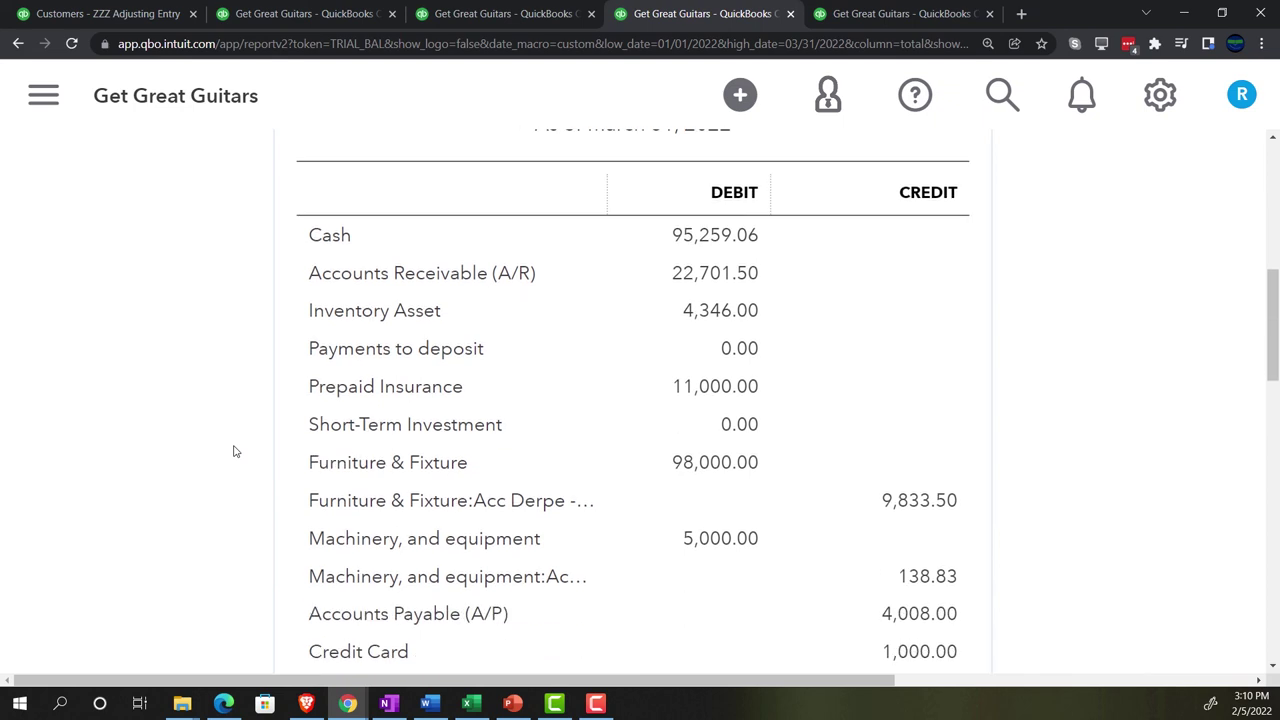
{"action": "scroll", "coordinate": [236, 450], "scroll_direction": "down", "scroll_amount": 2}
{"action": "scroll", "coordinate": [237, 449], "scroll_direction": "down", "scroll_amount": 3}
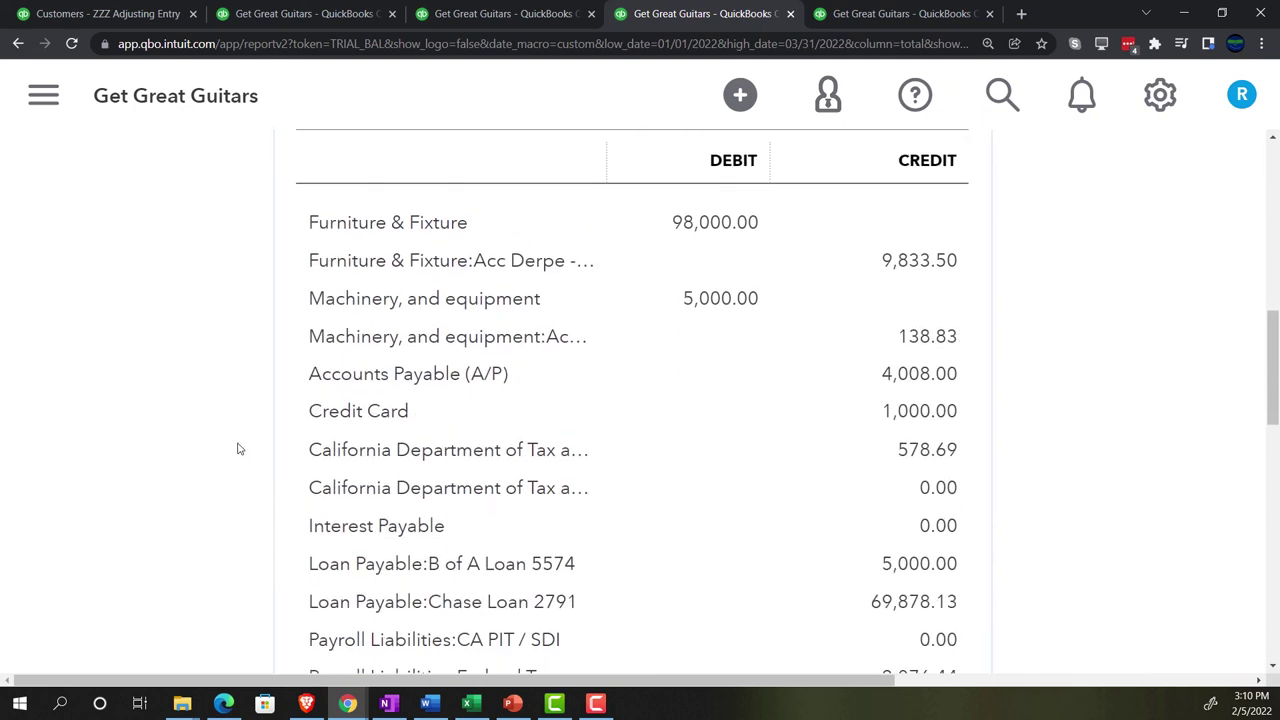
{"action": "scroll", "coordinate": [237, 449], "scroll_direction": "down", "scroll_amount": 4}
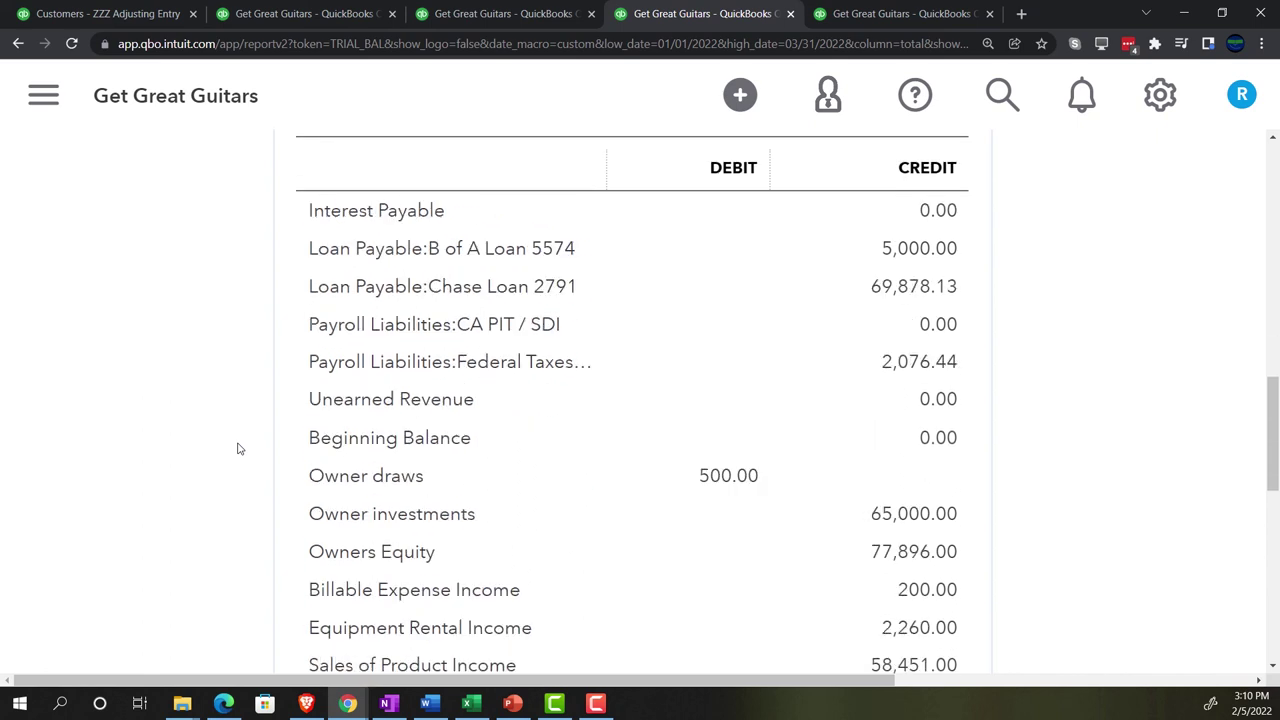
{"action": "scroll", "coordinate": [238, 449], "scroll_direction": "down", "scroll_amount": 4}
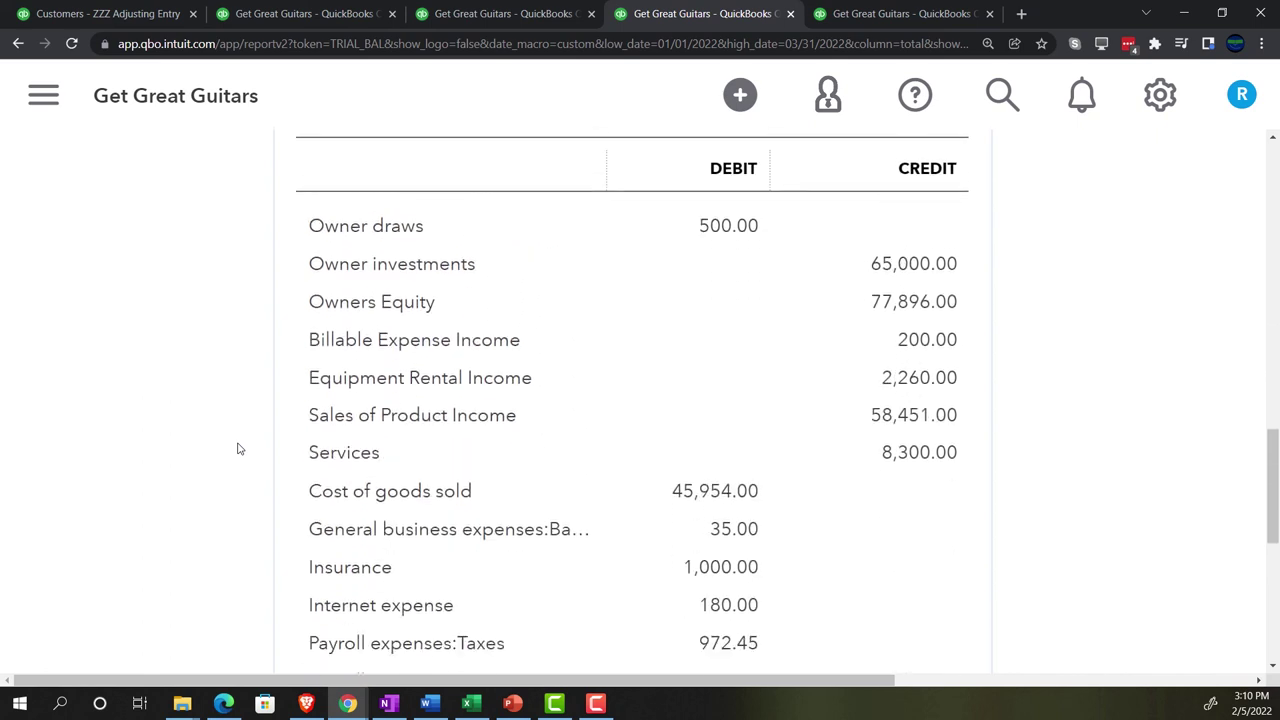
{"action": "scroll", "coordinate": [237, 449], "scroll_direction": "down", "scroll_amount": 2}
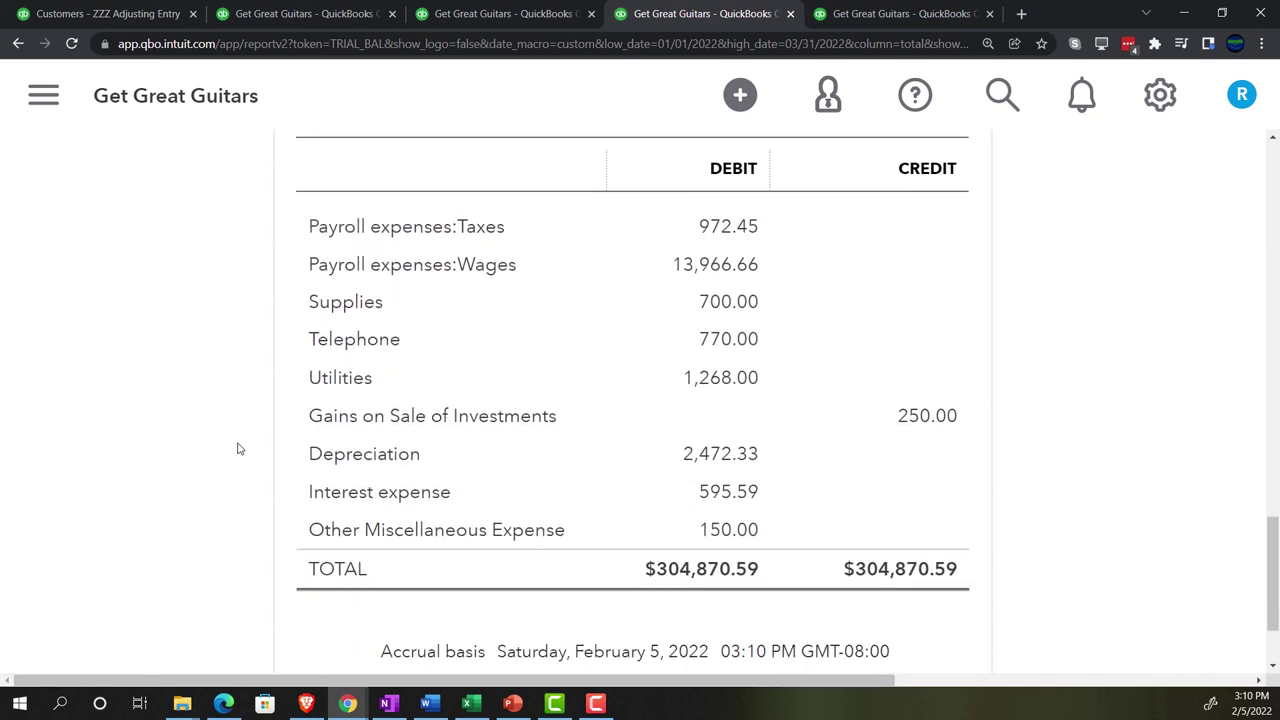